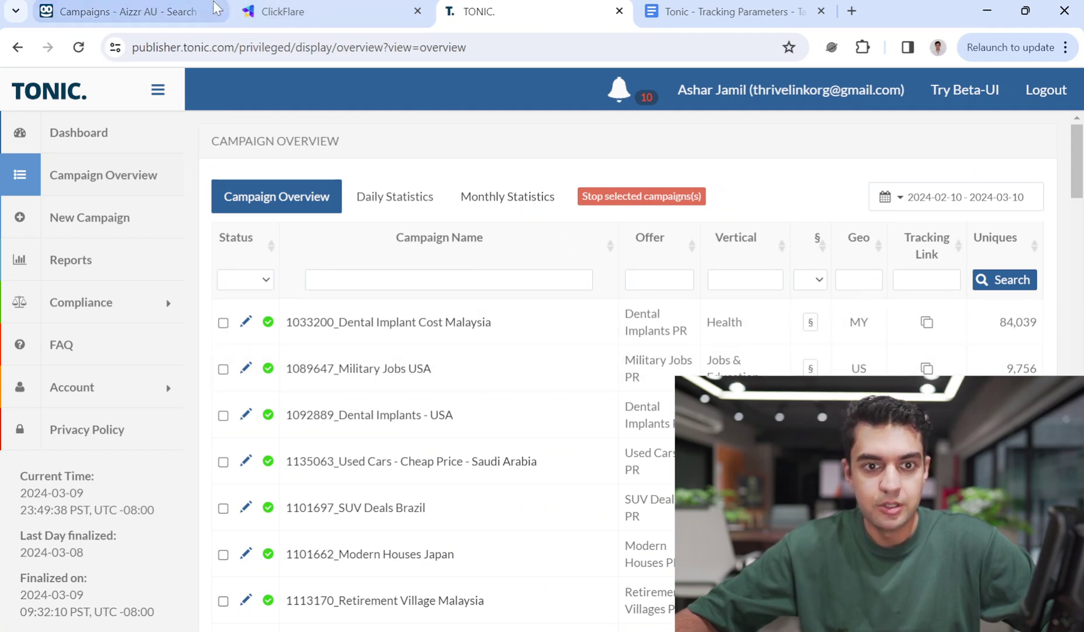
In the new Tonic campaign, choose Pakistan as country and Real Estate Investments PR as offer
{"action": "key", "text": "ctrl+shift+Tab"}
{"action": "key", "text": "ctrl+shift+Tab"}
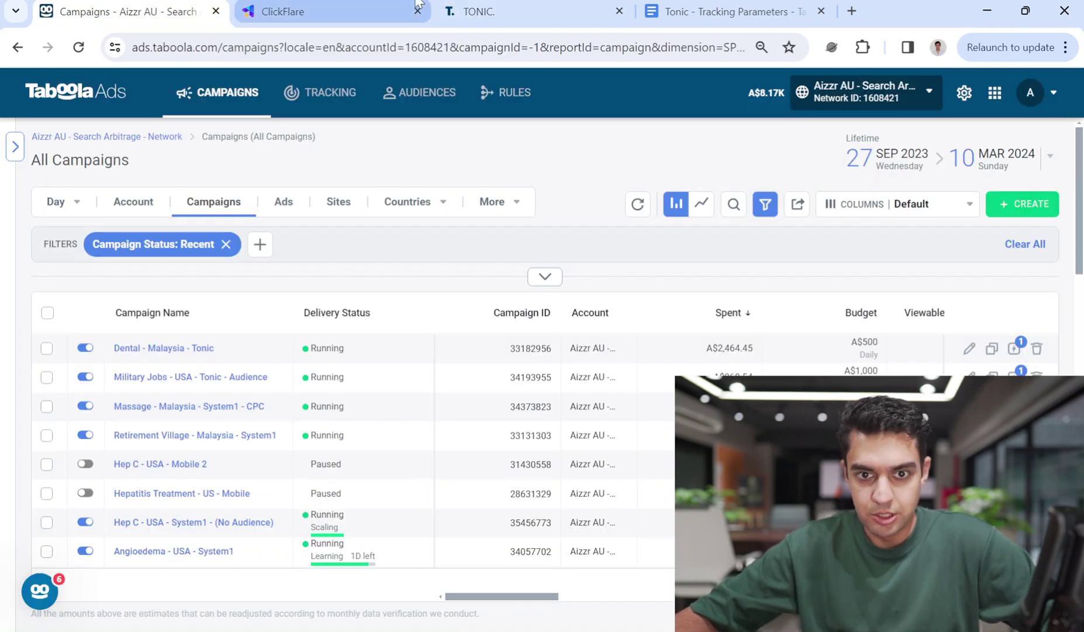
{"action": "left_click", "coordinate": [486, 7]}
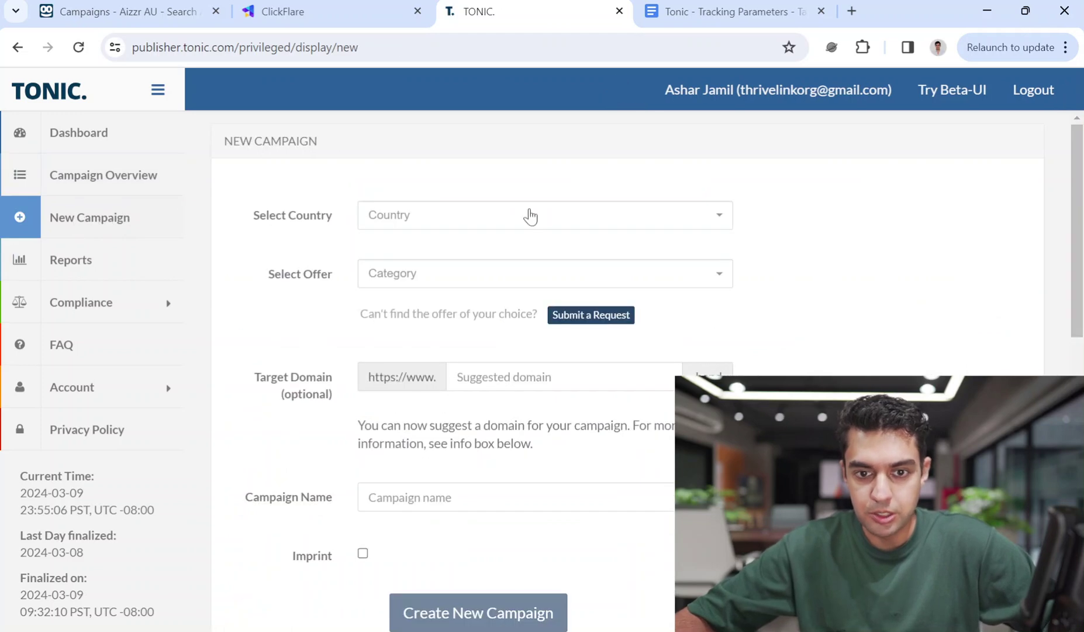
{"action": "left_click", "coordinate": [529, 215]}
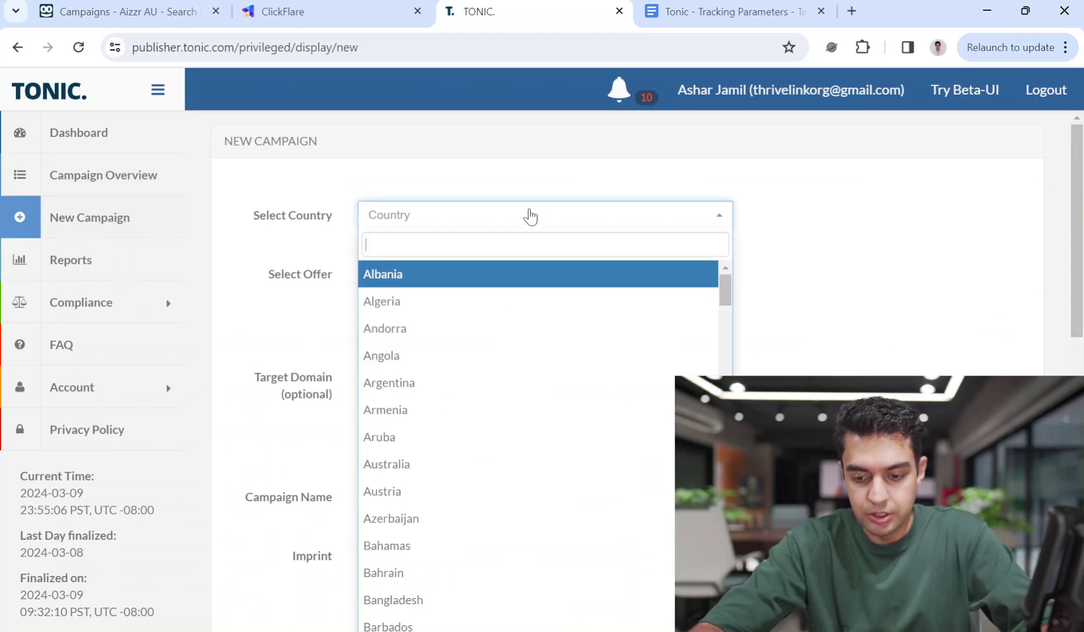
{"action": "type", "text": "pak"}
{"action": "left_click", "coordinate": [471, 275]}
{"action": "left_click", "coordinate": [472, 278]}
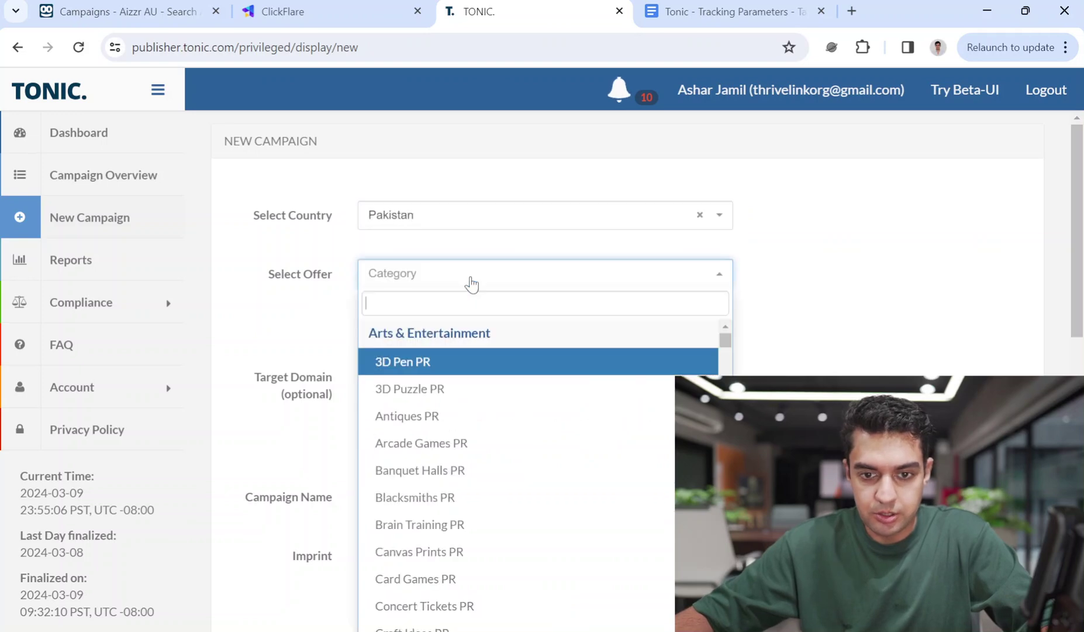
{"action": "type", "text": "REAL"}
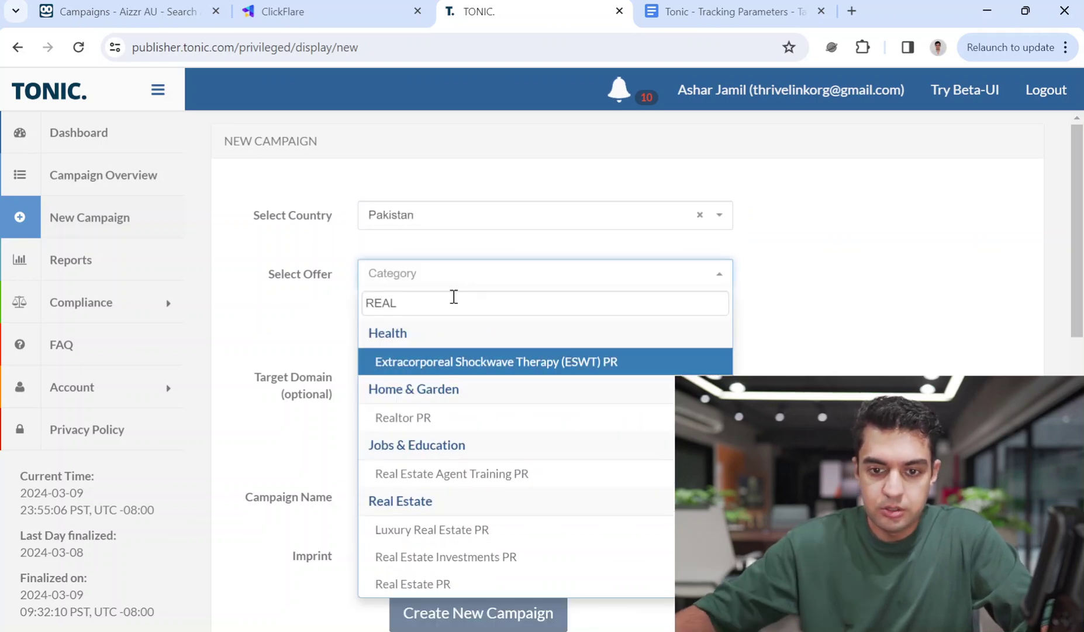
{"action": "left_click", "coordinate": [418, 560]}
Enter domain real-estate-investment-pk and name 'Real Estate Investment Pakistan', then create the campaign
{"action": "left_click", "coordinate": [477, 381]}
{"action": "type", "text": "REAL-E"}
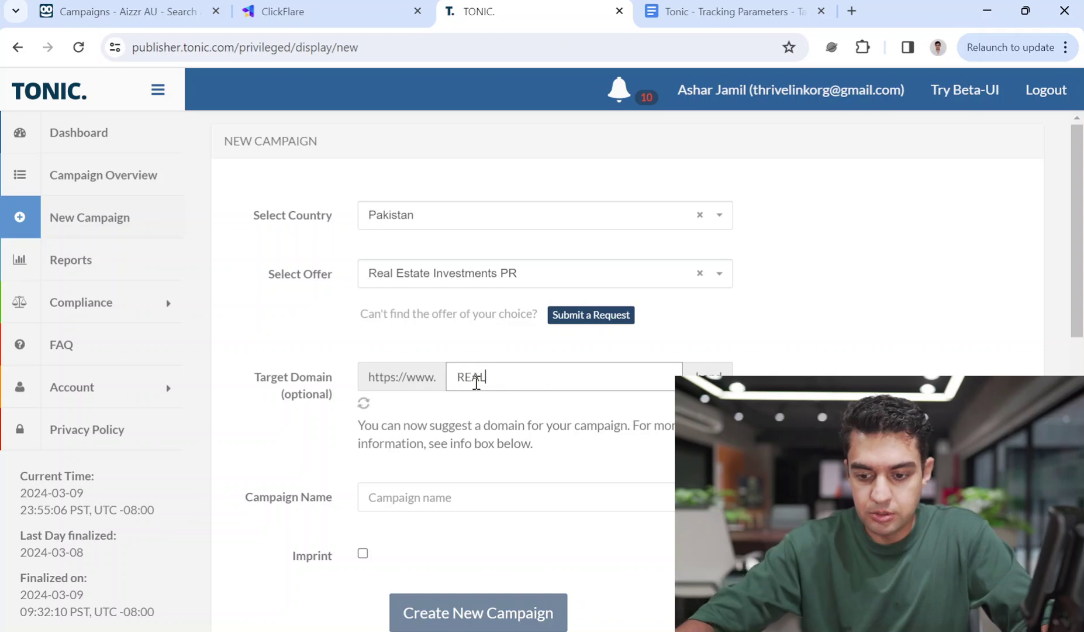
{"action": "key", "text": "BackSpace"}
{"action": "key", "text": "BackSpace"}
{"action": "key", "text": "BackSpace"}
{"action": "key", "text": "BackSpace"}
{"action": "type", "text": "rea"}
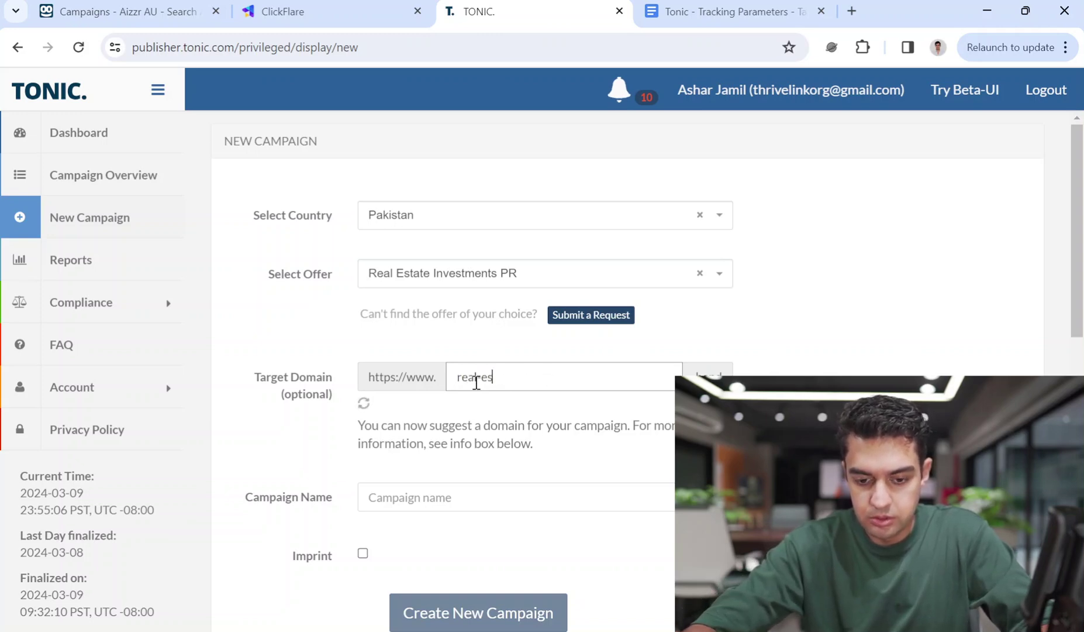
{"action": "type", "text": "l-estate-investment-pk"}
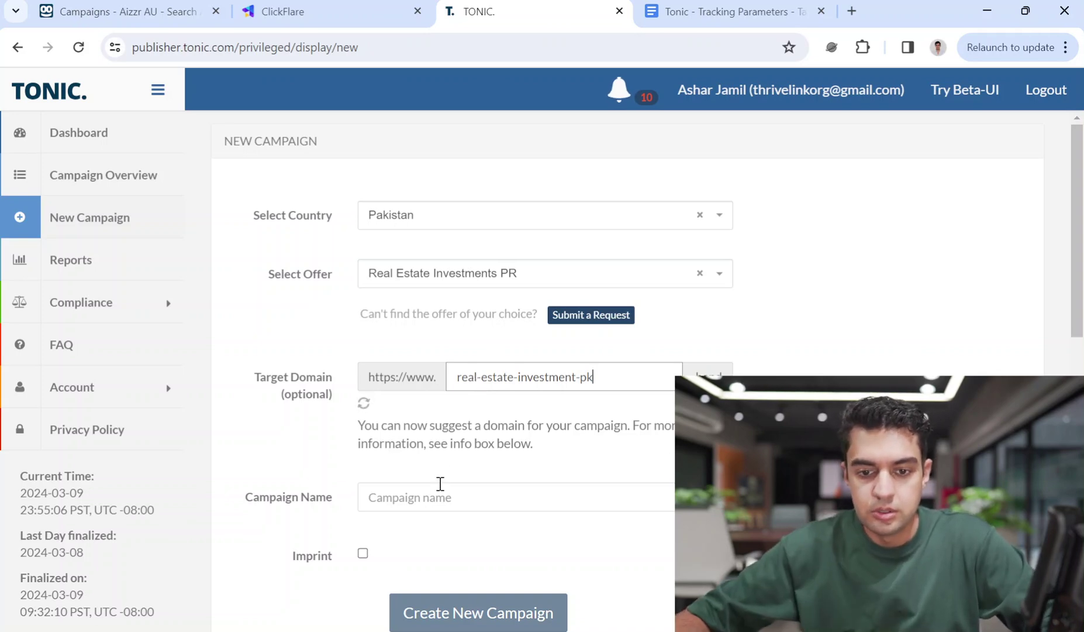
{"action": "left_click", "coordinate": [434, 504]}
{"action": "type", "text": "Real Estate Investment Pakistan"}
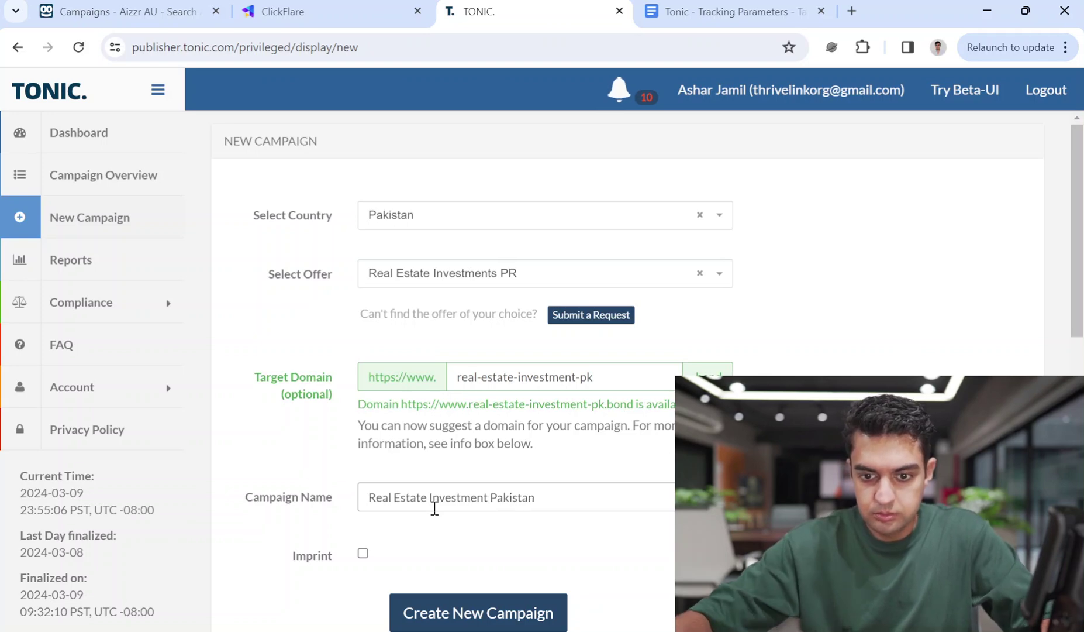
{"action": "left_click", "coordinate": [462, 615]}
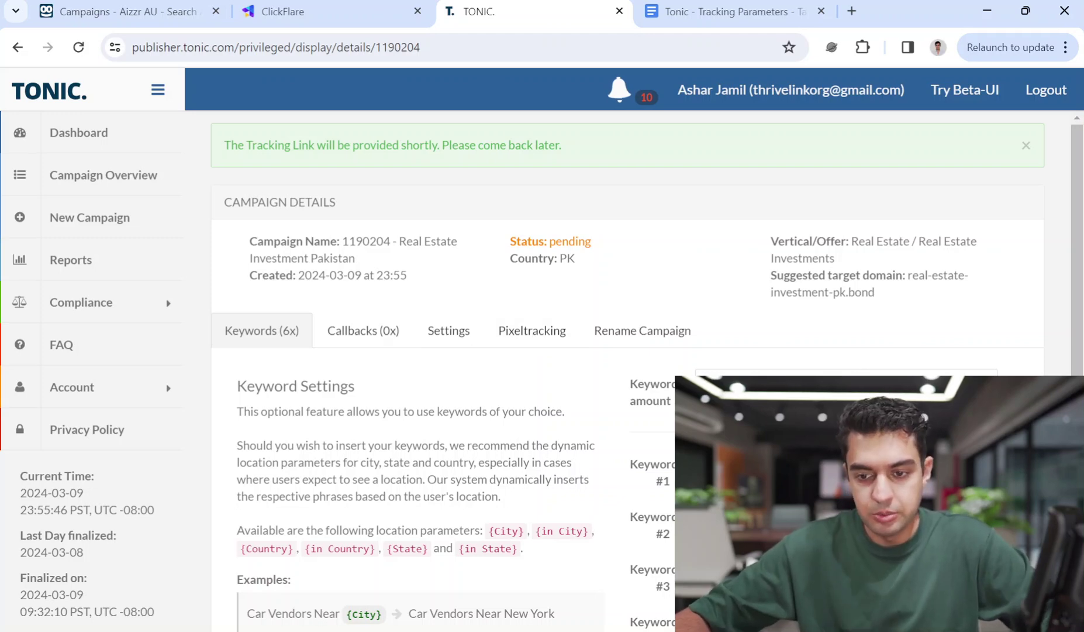
Filter Campaign Overview by 'pakistan' to list the active and the new pending campaign
{"action": "scroll", "coordinate": [527, 328], "scroll_direction": "down", "scroll_amount": 3}
{"action": "scroll", "coordinate": [526, 327], "scroll_direction": "up", "scroll_amount": 1}
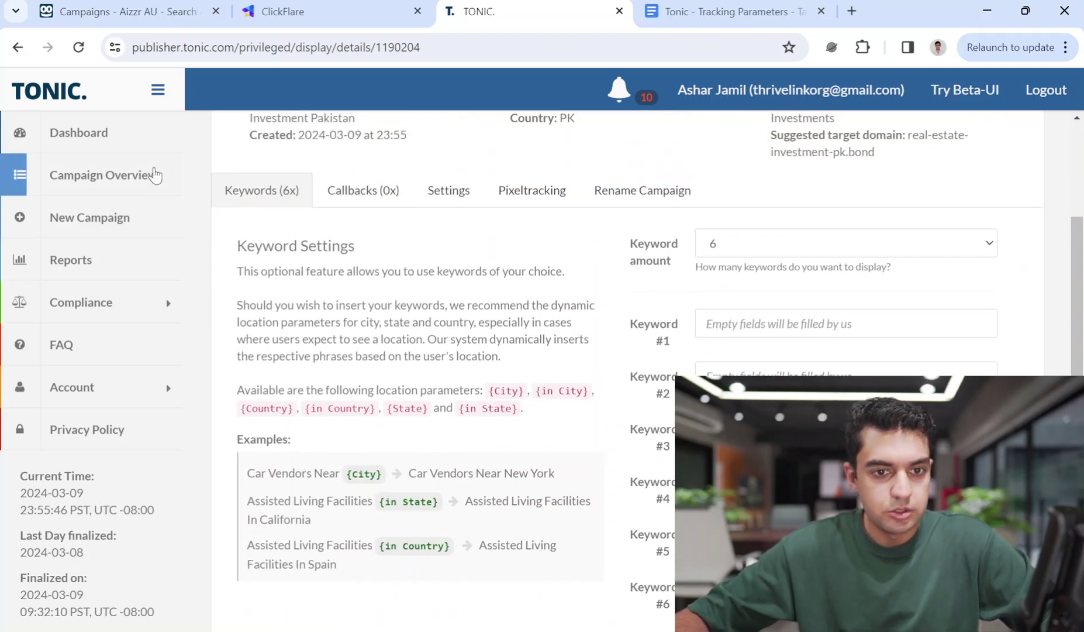
{"action": "left_click", "coordinate": [111, 170]}
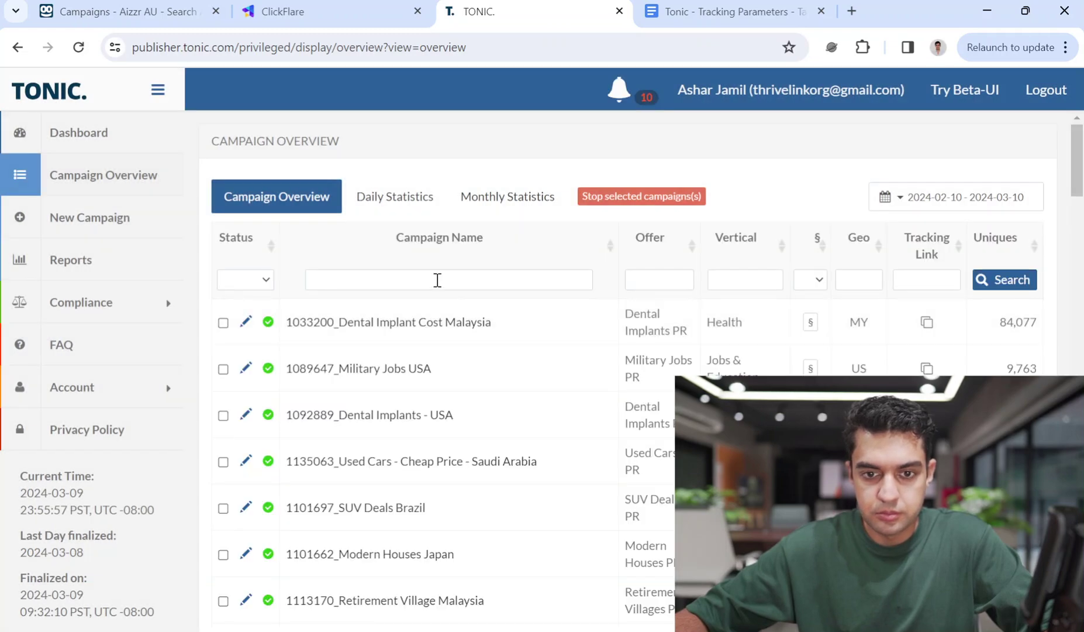
{"action": "left_click", "coordinate": [437, 279]}
{"action": "type", "text": "pakistan"}
{"action": "key", "text": "Return"}
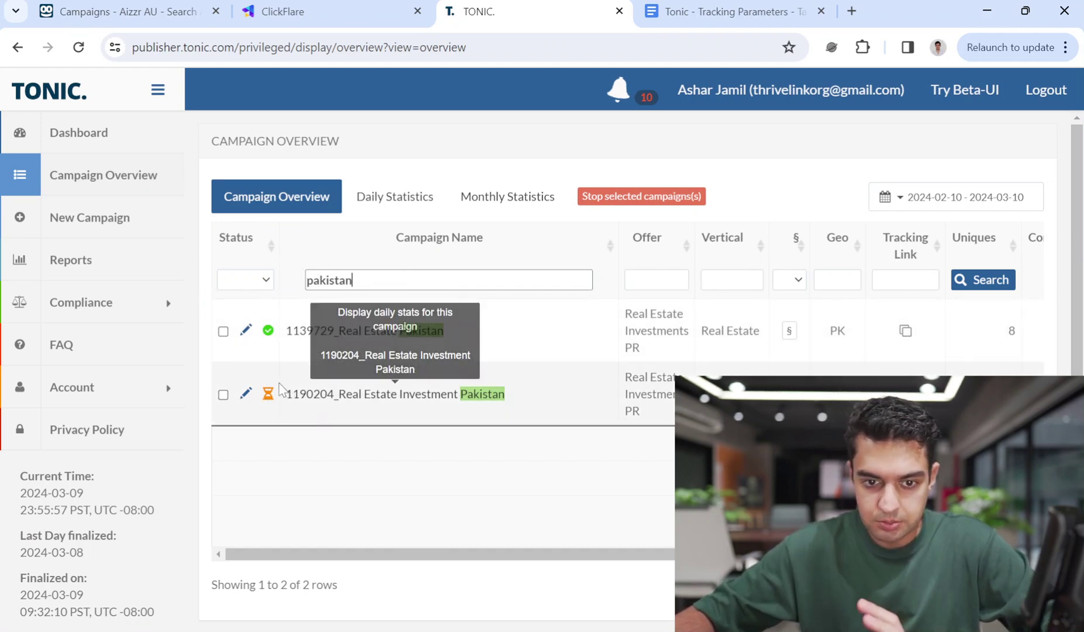
Edit campaign 1139729 Real Estate Pakistan, review its Keywords tab, then view its empty Callbacks tab
{"action": "left_click", "coordinate": [247, 331]}
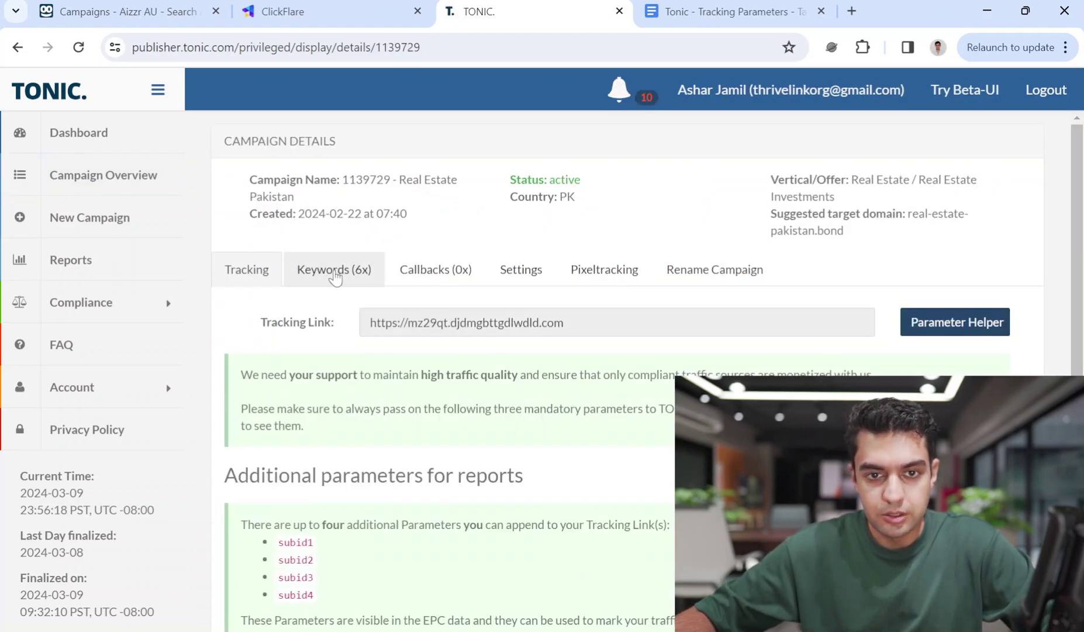
{"action": "left_click", "coordinate": [354, 276]}
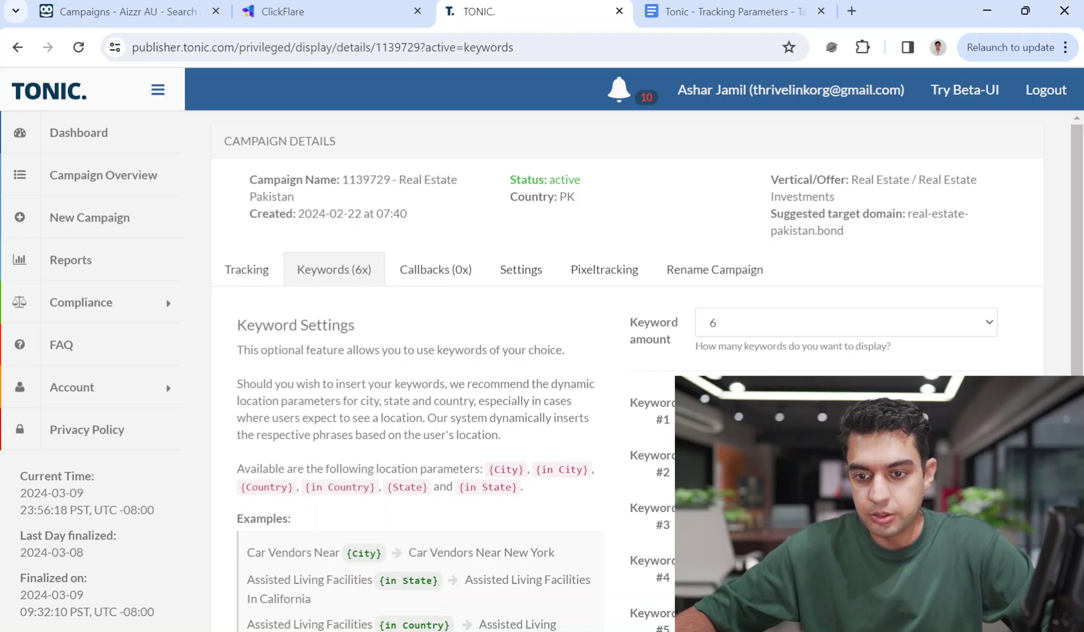
{"action": "scroll", "coordinate": [627, 368], "scroll_direction": "down", "scroll_amount": 2}
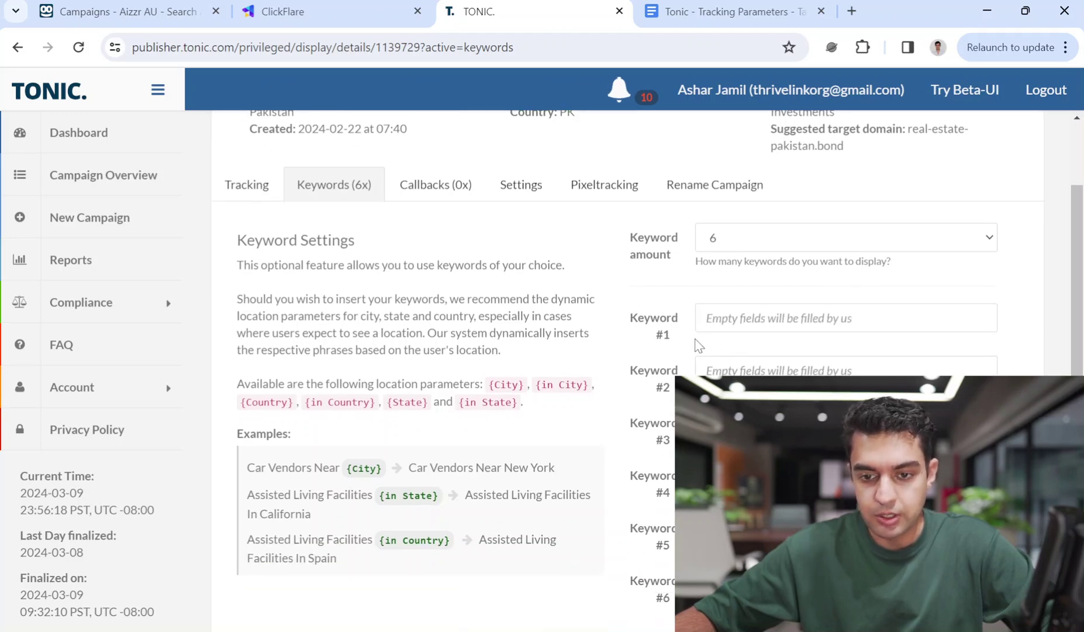
{"action": "scroll", "coordinate": [700, 345], "scroll_direction": "up", "scroll_amount": 2}
{"action": "left_click", "coordinate": [429, 277]}
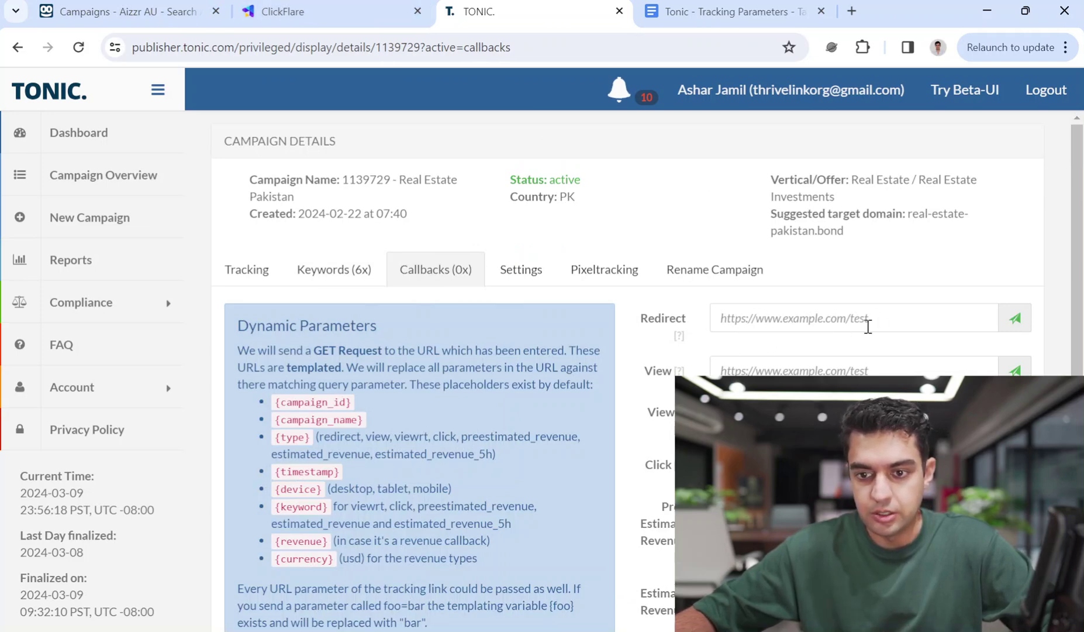
{"action": "scroll", "coordinate": [819, 327], "scroll_direction": "down", "scroll_amount": 3}
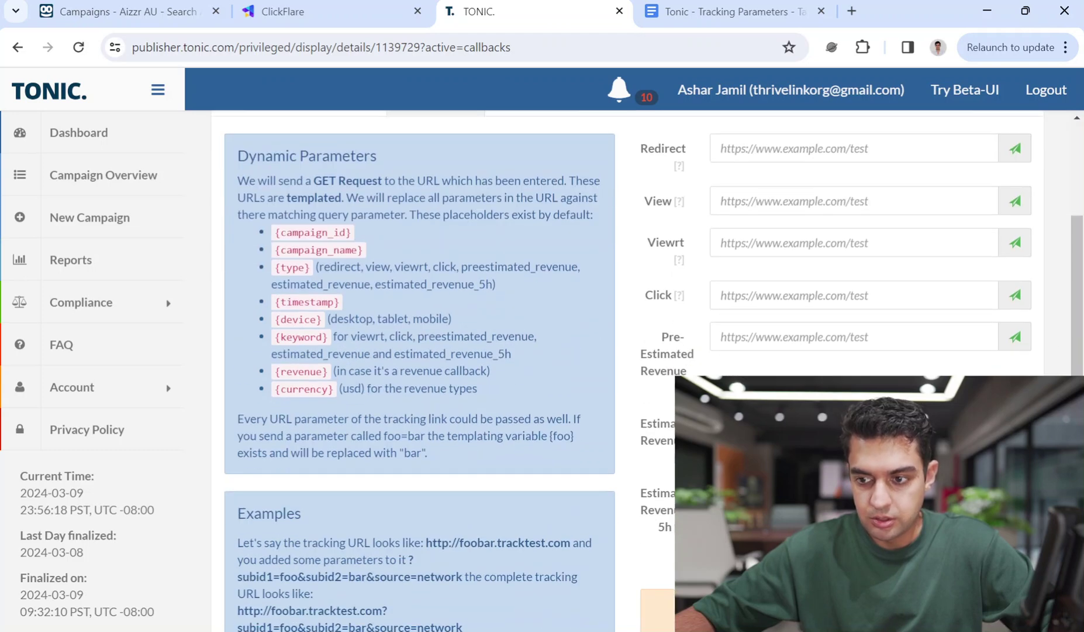
Copy the Redirect and View callback URLs from the Google Doc into Tonic's callback fields
{"action": "key", "text": "ctrl+Tab"}
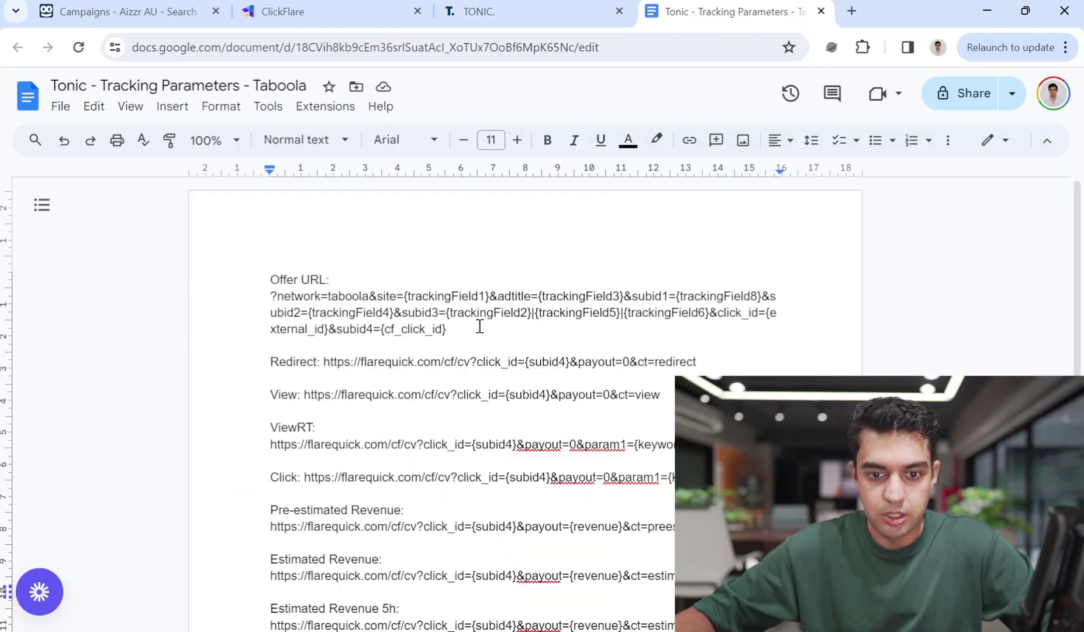
{"action": "left_click_drag", "start_coordinate": [704, 363], "coordinate": [329, 361]}
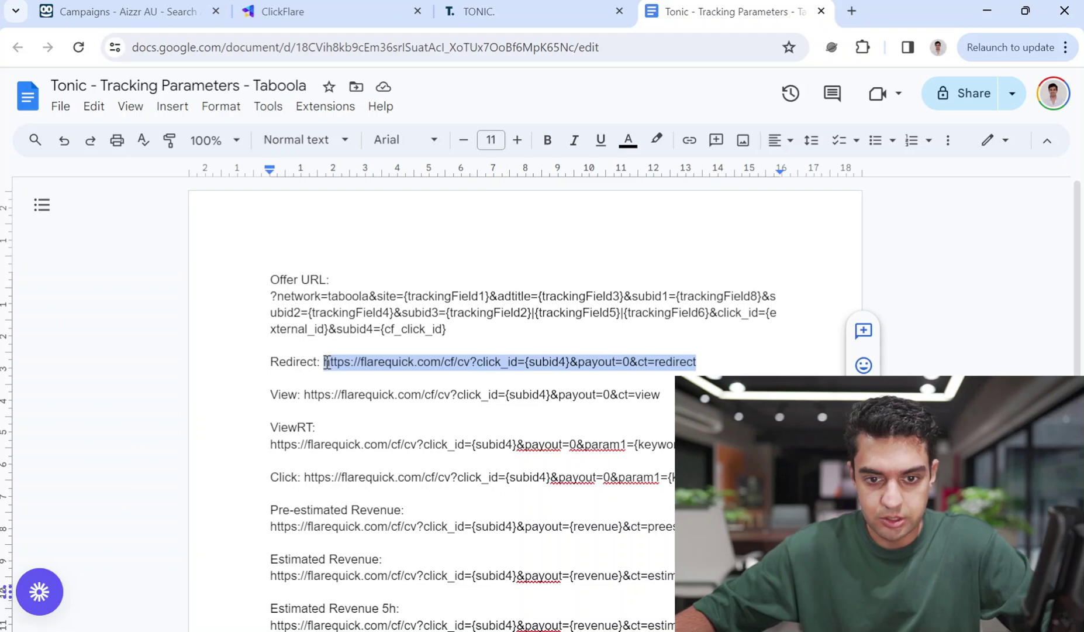
{"action": "key", "text": "ctrl+shift+Tab"}
{"action": "scroll", "coordinate": [751, 178], "scroll_direction": "up", "scroll_amount": 3}
{"action": "left_click", "coordinate": [780, 311]}
{"action": "key", "text": "ctrl+Tab"}
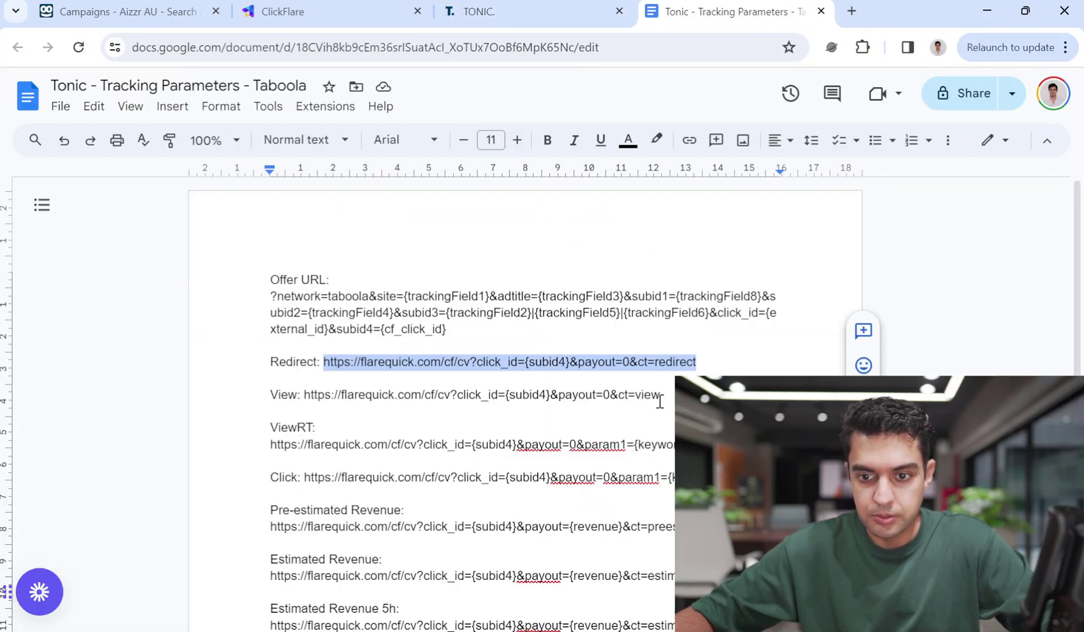
{"action": "left_click_drag", "start_coordinate": [307, 395], "coordinate": [657, 395]}
{"action": "key", "text": "ctrl+c"}
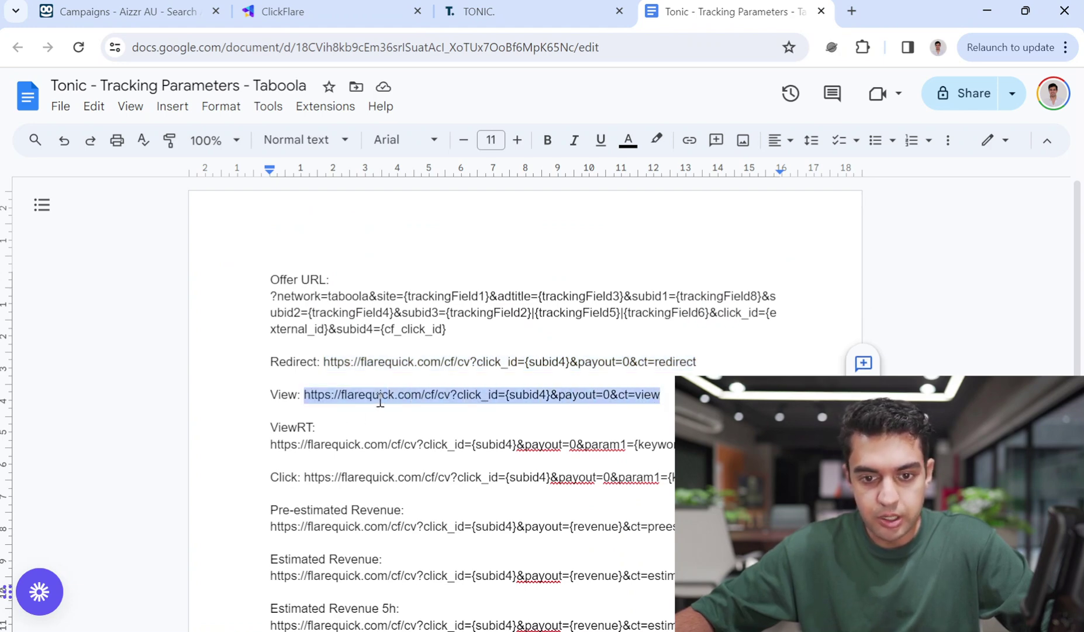
{"action": "left_click", "coordinate": [366, 395]}
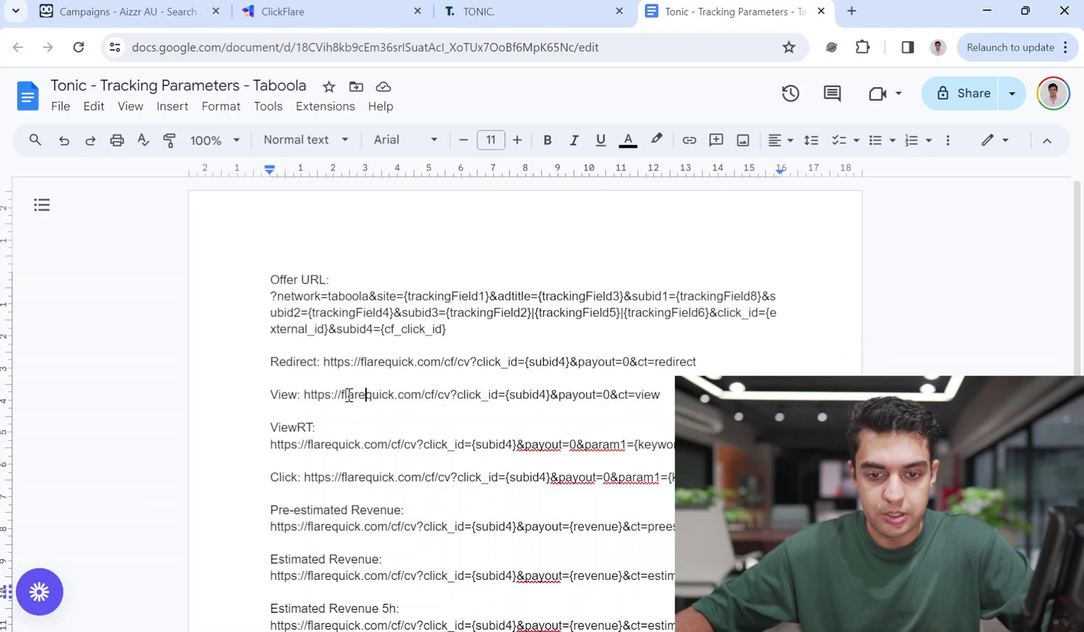
{"action": "left_click", "coordinate": [594, 19]}
{"action": "left_click", "coordinate": [811, 369]}
{"action": "key", "text": "ctrl+v"}
Copy the ViewRT and Click callback URLs from the Doc into Tonic
{"action": "left_click", "coordinate": [731, 11]}
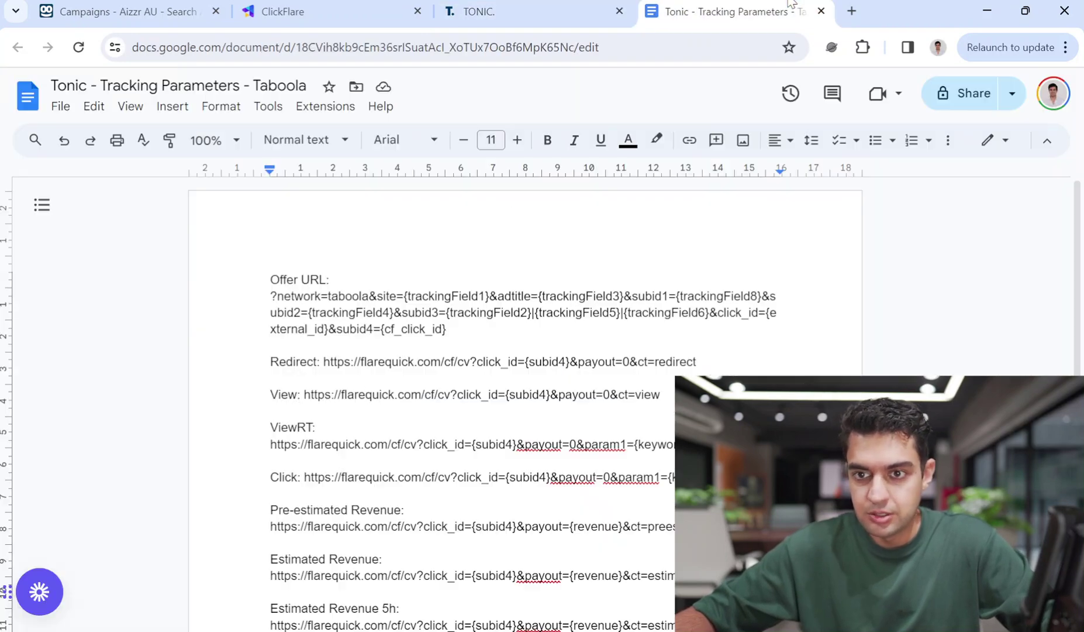
{"action": "left_click_drag", "start_coordinate": [679, 444], "coordinate": [280, 446]}
{"action": "left_click", "coordinate": [516, 7]}
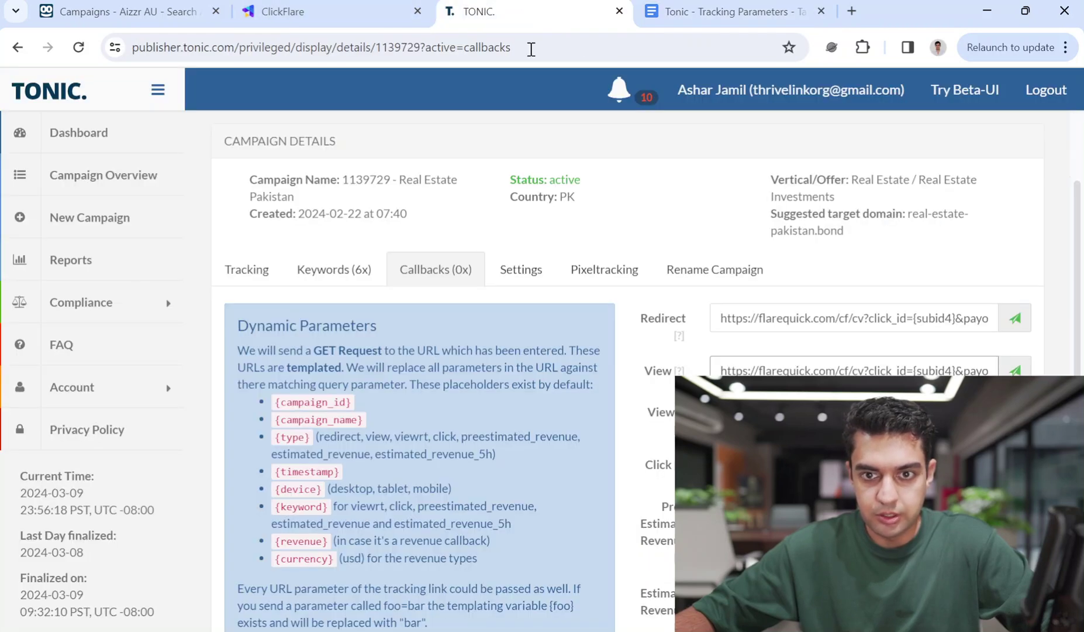
{"action": "left_click", "coordinate": [697, 5]}
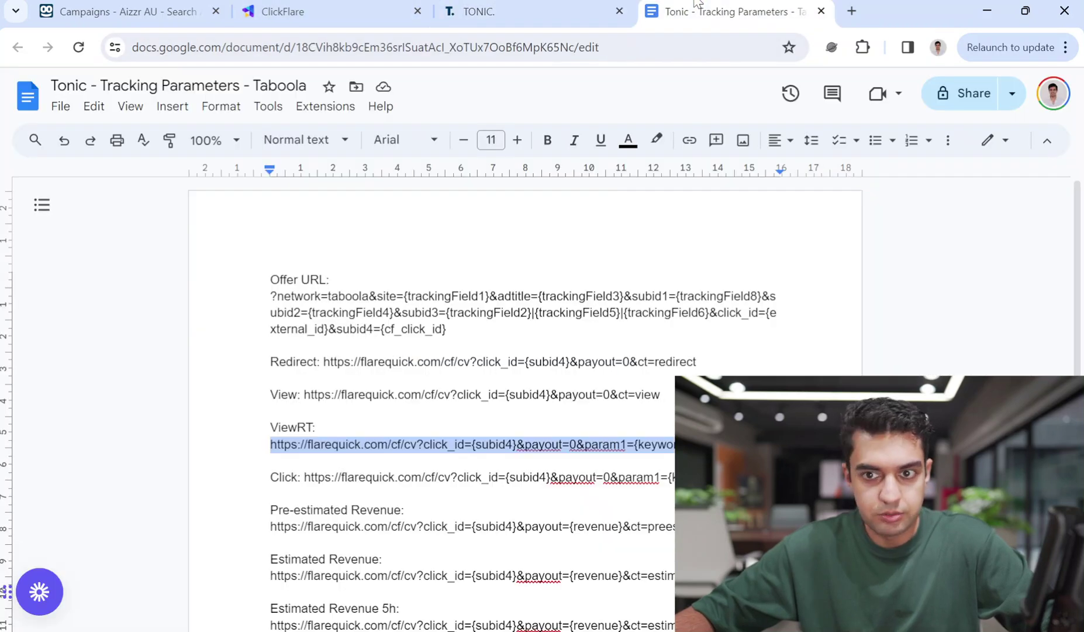
{"action": "left_click_drag", "start_coordinate": [760, 478], "coordinate": [317, 480]}
{"action": "left_click", "coordinate": [497, 11]}
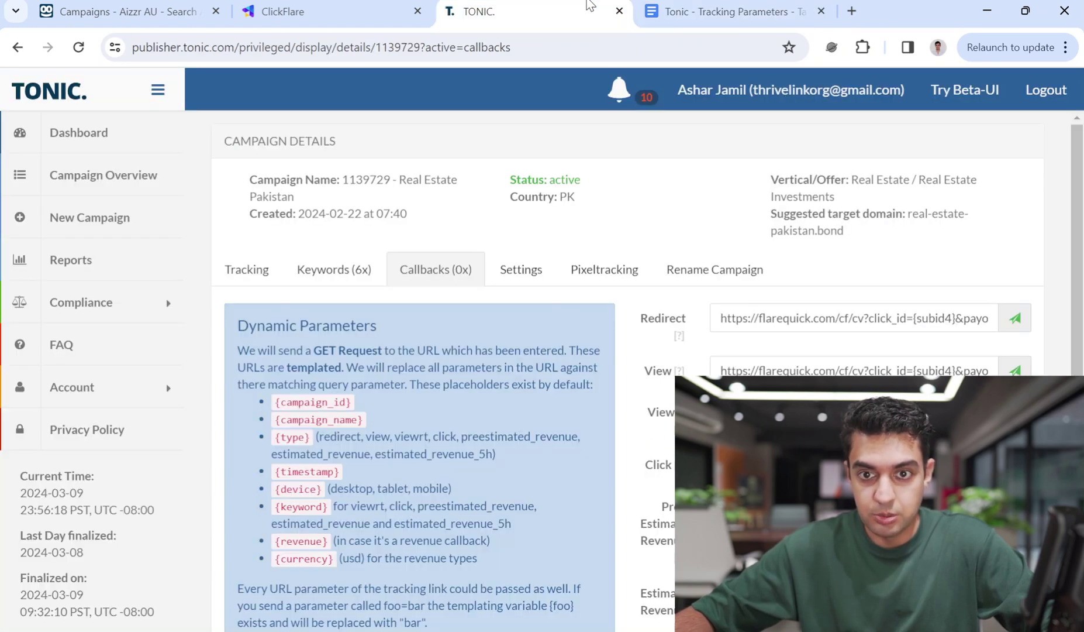
{"action": "left_click", "coordinate": [696, 11]}
Copy the Pre-estimated, Estimated and Estimated 5h revenue callback URLs into Tonic and save
{"action": "left_click_drag", "start_coordinate": [760, 526], "coordinate": [270, 527]}
{"action": "left_click", "coordinate": [497, 11]}
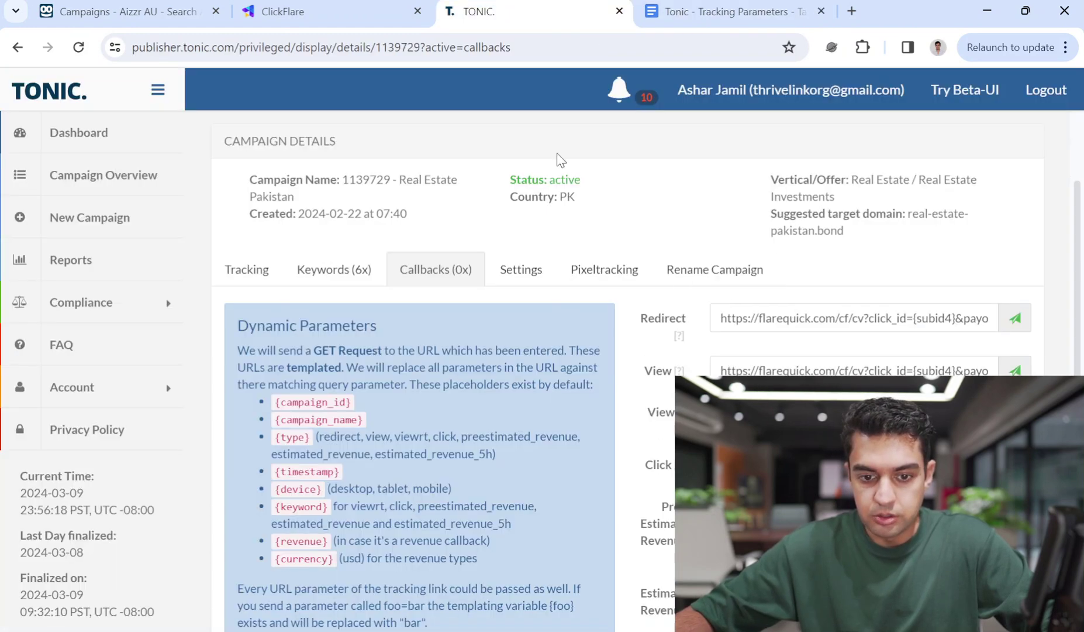
{"action": "left_click", "coordinate": [696, 11]}
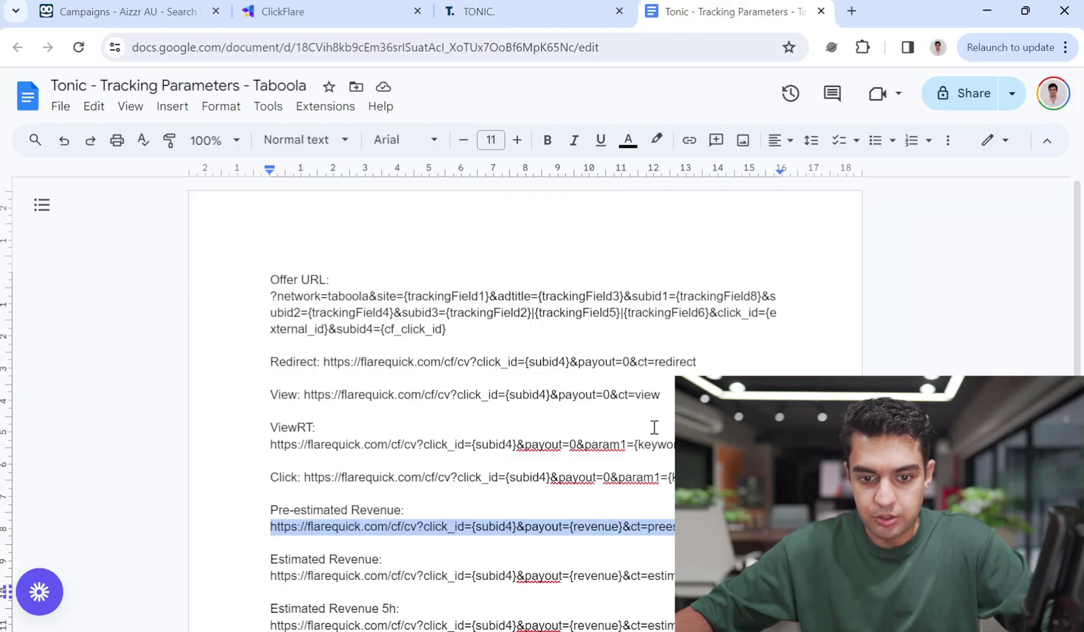
{"action": "left_click_drag", "start_coordinate": [760, 492], "coordinate": [268, 492]}
{"action": "left_click", "coordinate": [481, 18]}
{"action": "scroll", "coordinate": [444, 293], "scroll_direction": "down", "scroll_amount": 3}
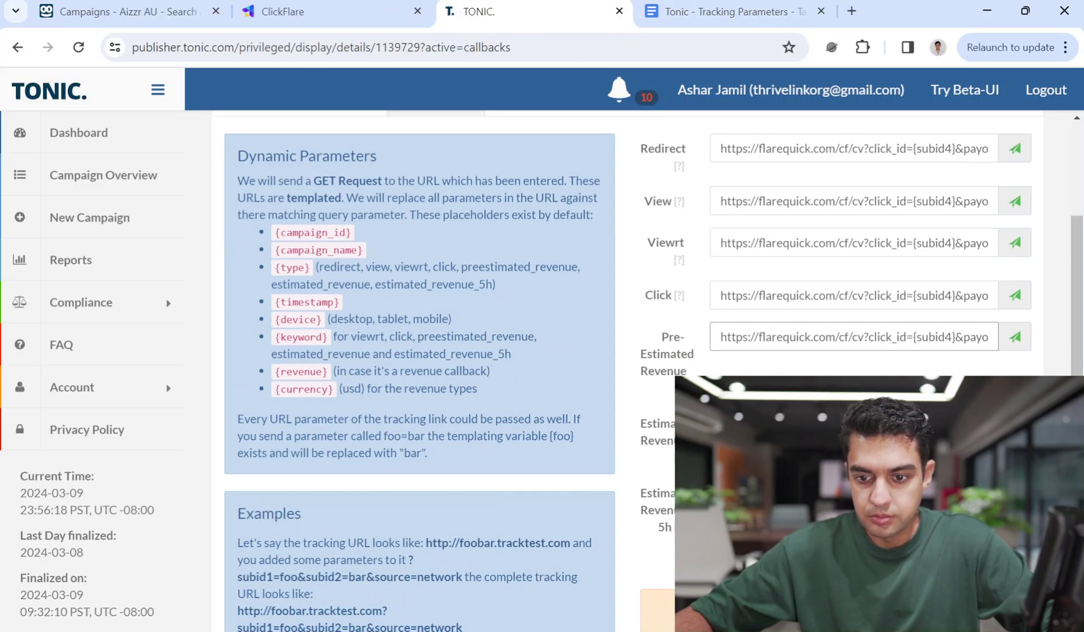
{"action": "left_click", "coordinate": [706, 5]}
{"action": "left_click_drag", "start_coordinate": [761, 541], "coordinate": [274, 539]}
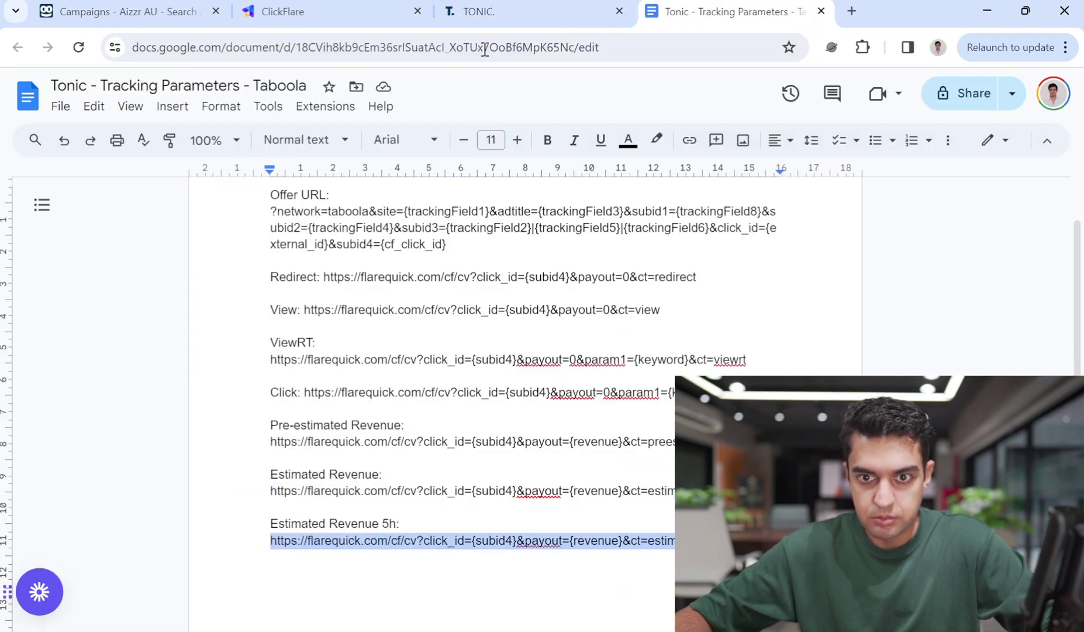
{"action": "left_click", "coordinate": [479, 11]}
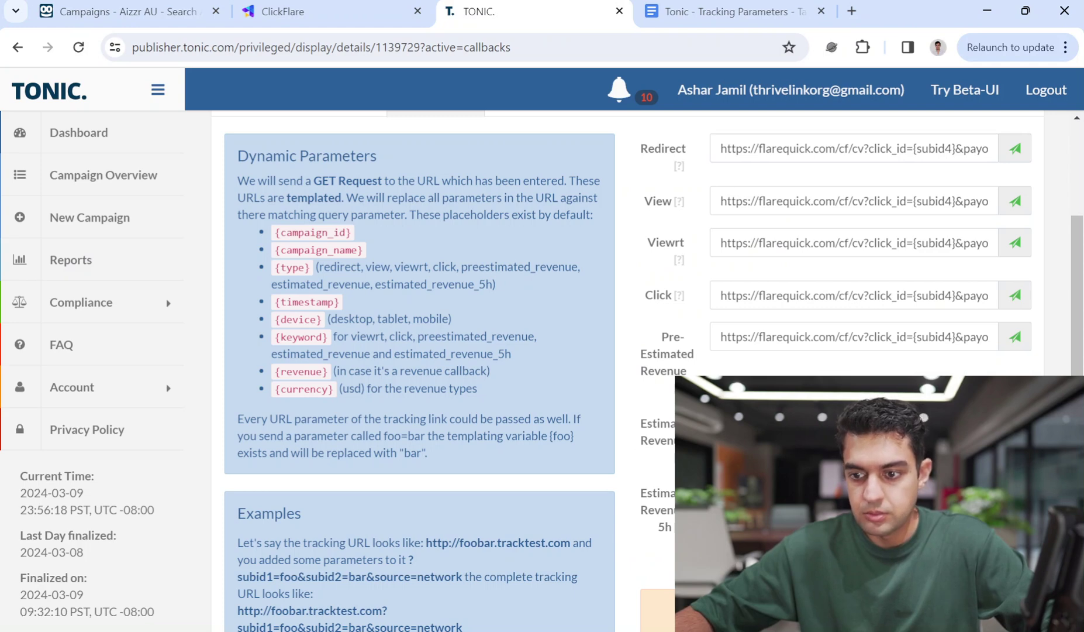
{"action": "scroll", "coordinate": [860, 339], "scroll_direction": "up", "scroll_amount": 3}
{"action": "scroll", "coordinate": [836, 328], "scroll_direction": "down", "scroll_amount": 3}
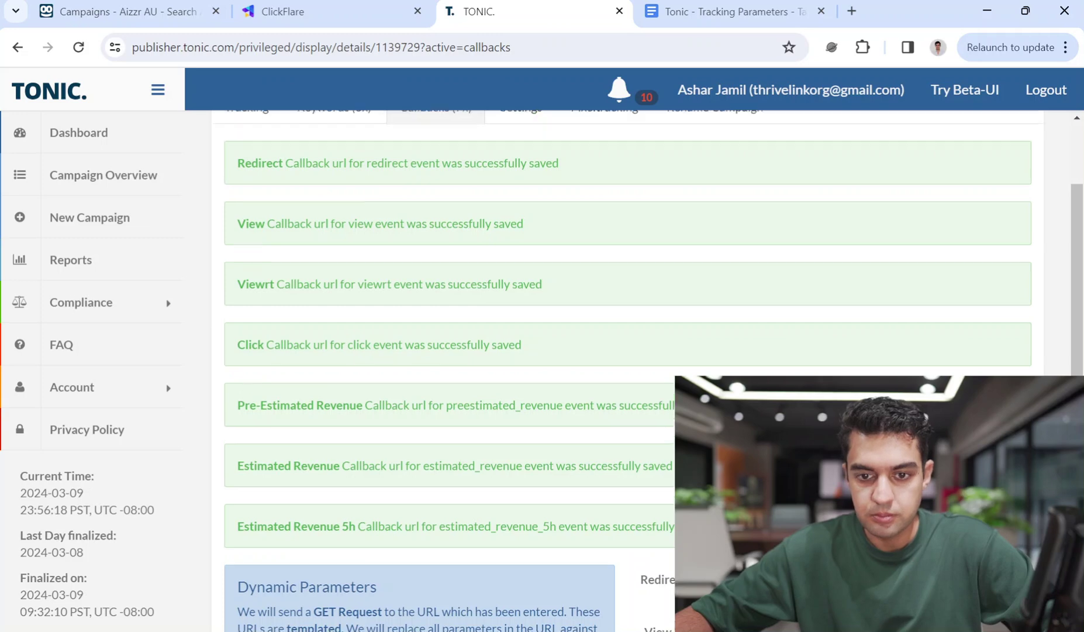
{"action": "scroll", "coordinate": [592, 307], "scroll_direction": "up", "scroll_amount": 3}
Review the campaign's Settings and Pixeltracking tabs, choosing Facebook as the pixel target
{"action": "left_click", "coordinate": [527, 270]}
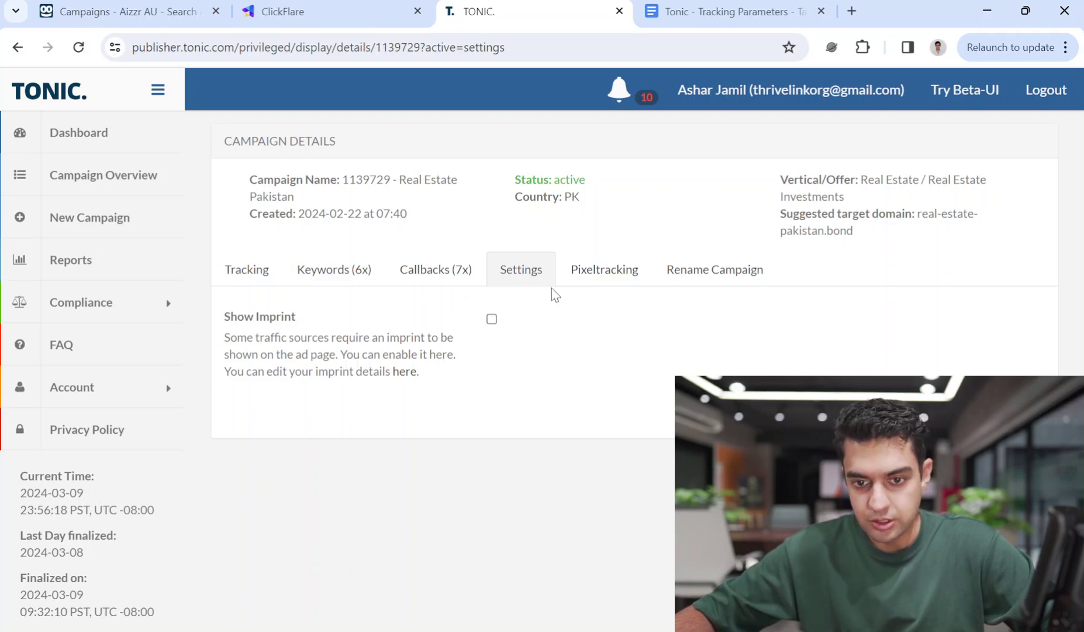
{"action": "left_click", "coordinate": [614, 269]}
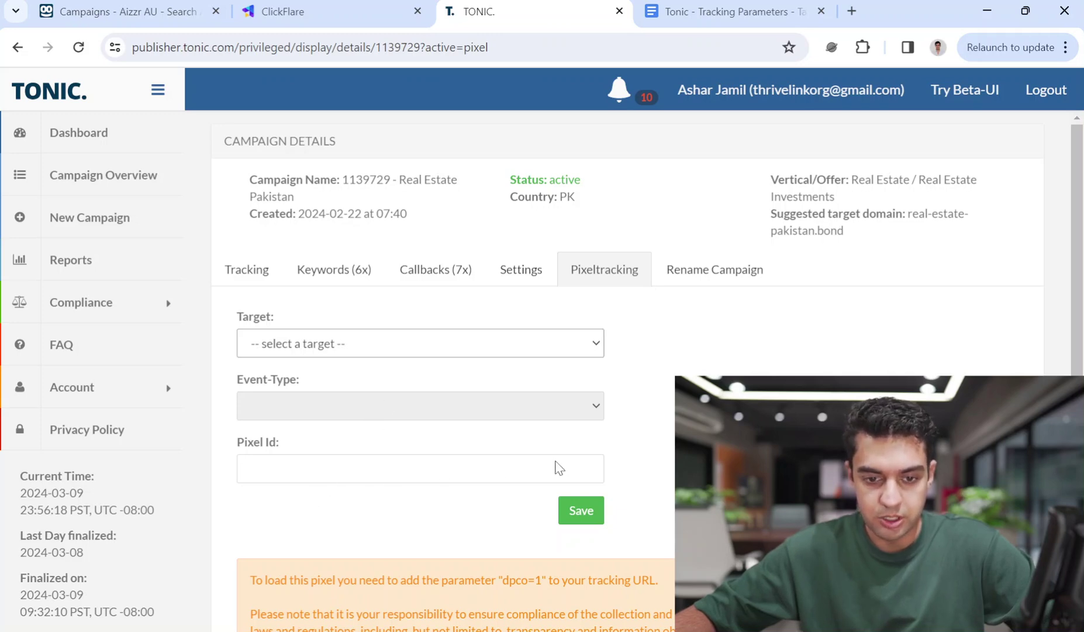
{"action": "left_click", "coordinate": [386, 389]}
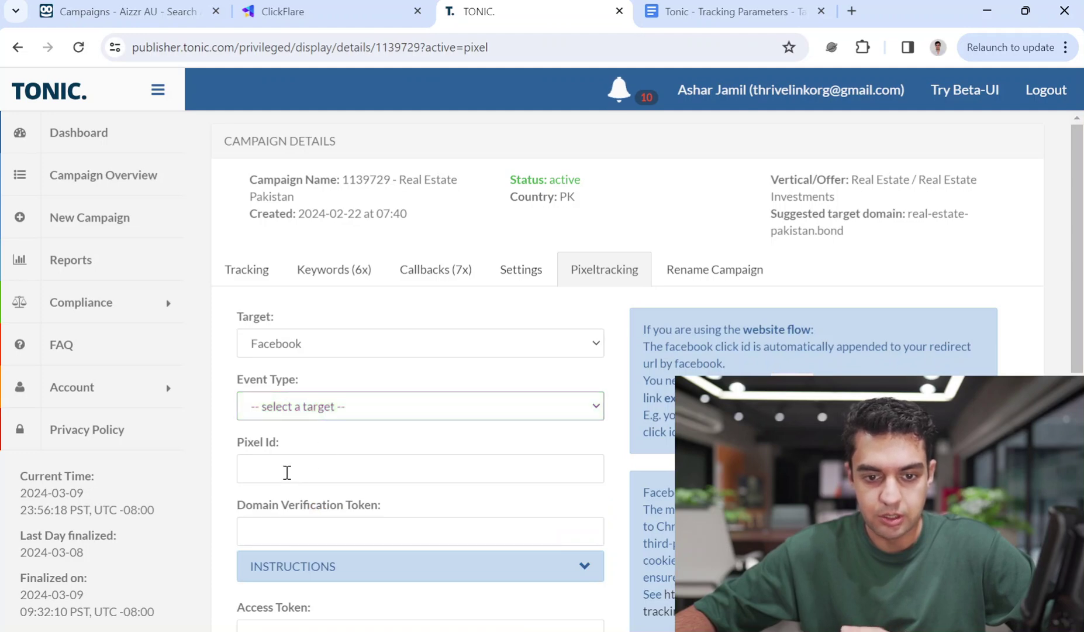
{"action": "scroll", "coordinate": [407, 506], "scroll_direction": "down", "scroll_amount": 2}
{"action": "scroll", "coordinate": [523, 428], "scroll_direction": "down", "scroll_amount": 2}
{"action": "scroll", "coordinate": [538, 394], "scroll_direction": "up", "scroll_amount": 4}
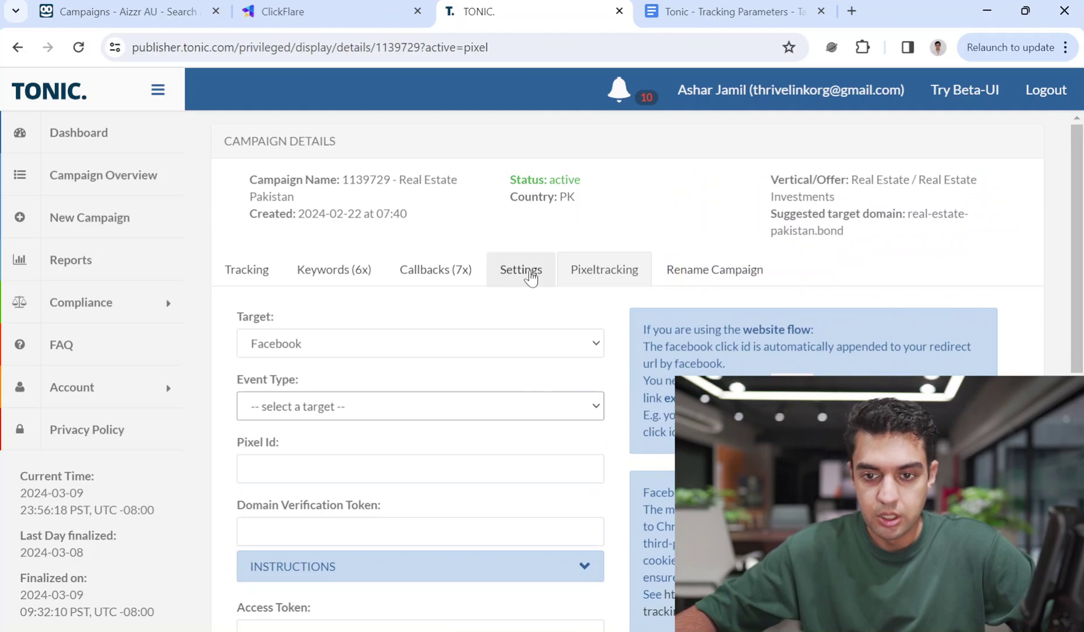
{"action": "left_click", "coordinate": [531, 274]}
{"action": "left_click", "coordinate": [626, 280]}
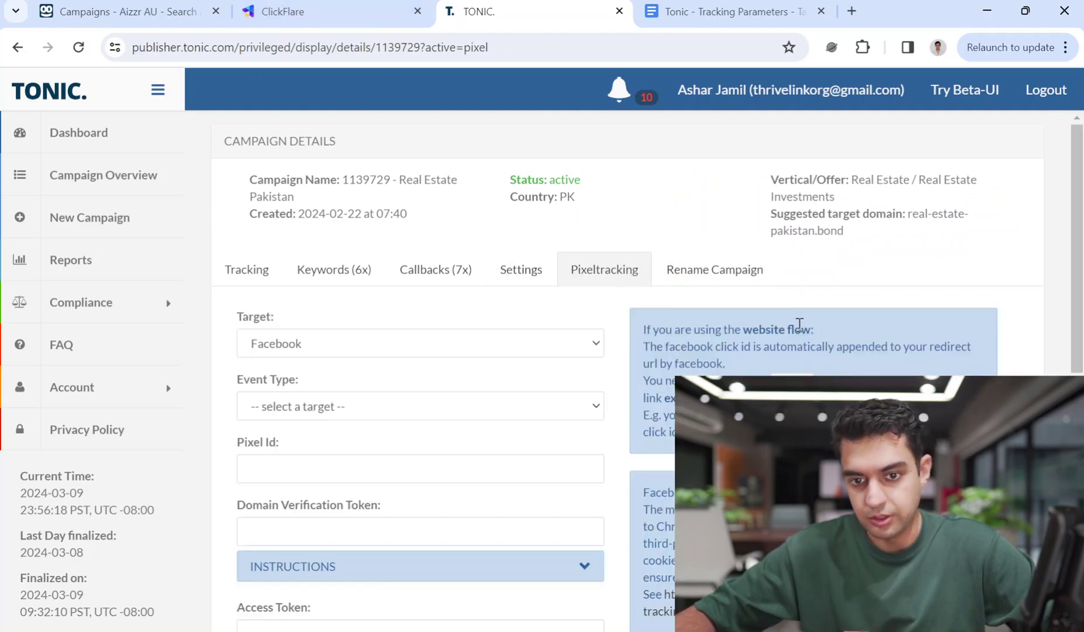
Copy the campaign's tracking link from the Tracking tab and go to ClickFlare
{"action": "left_click", "coordinate": [243, 278]}
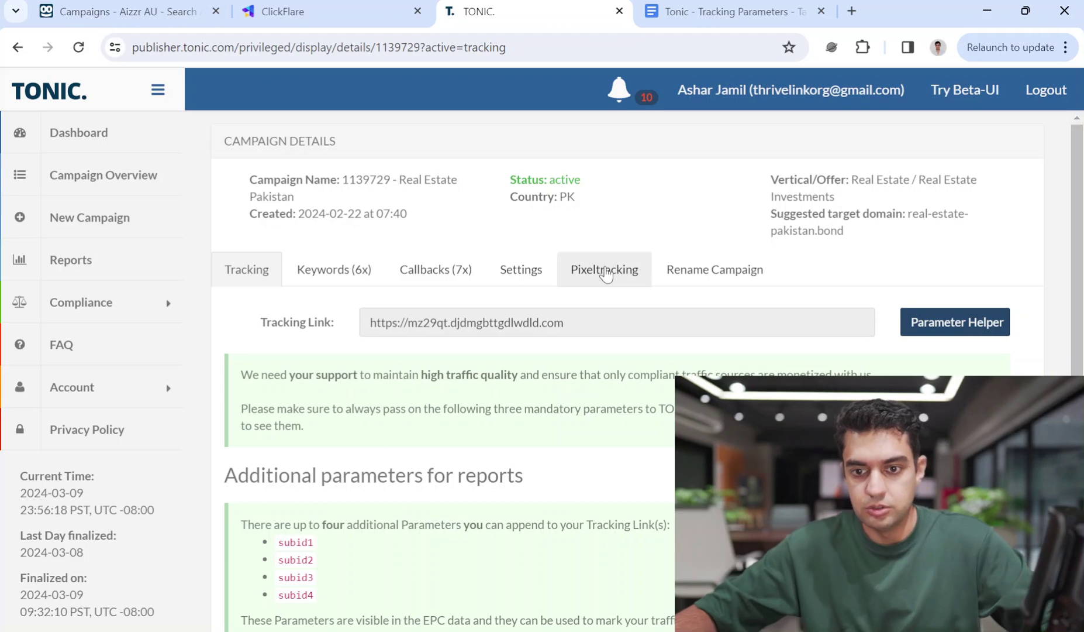
{"action": "left_click", "coordinate": [434, 329]}
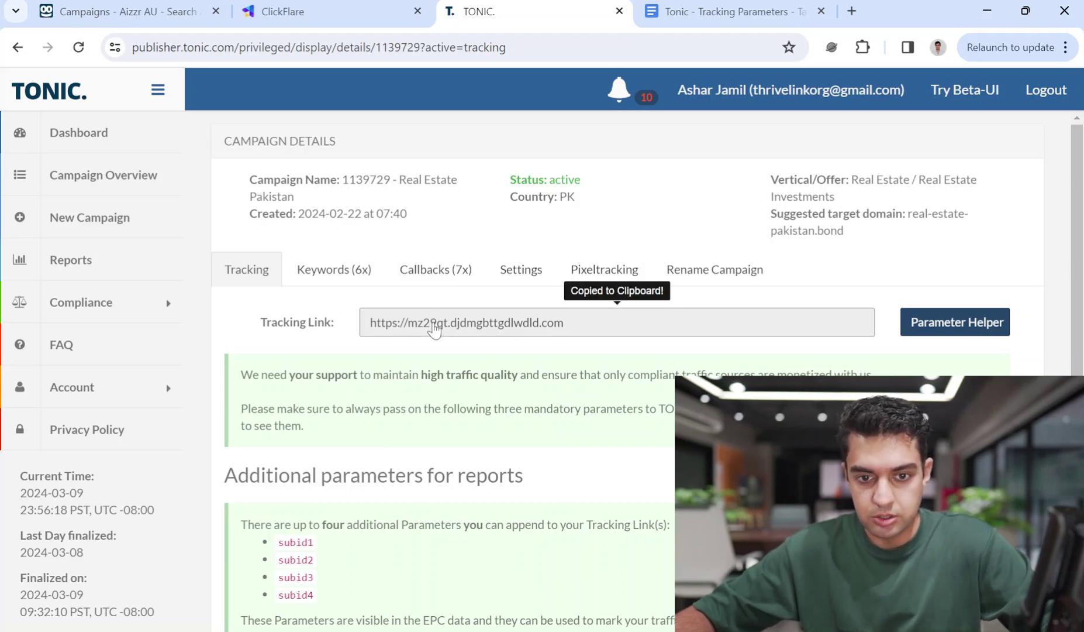
{"action": "left_click", "coordinate": [311, 10]}
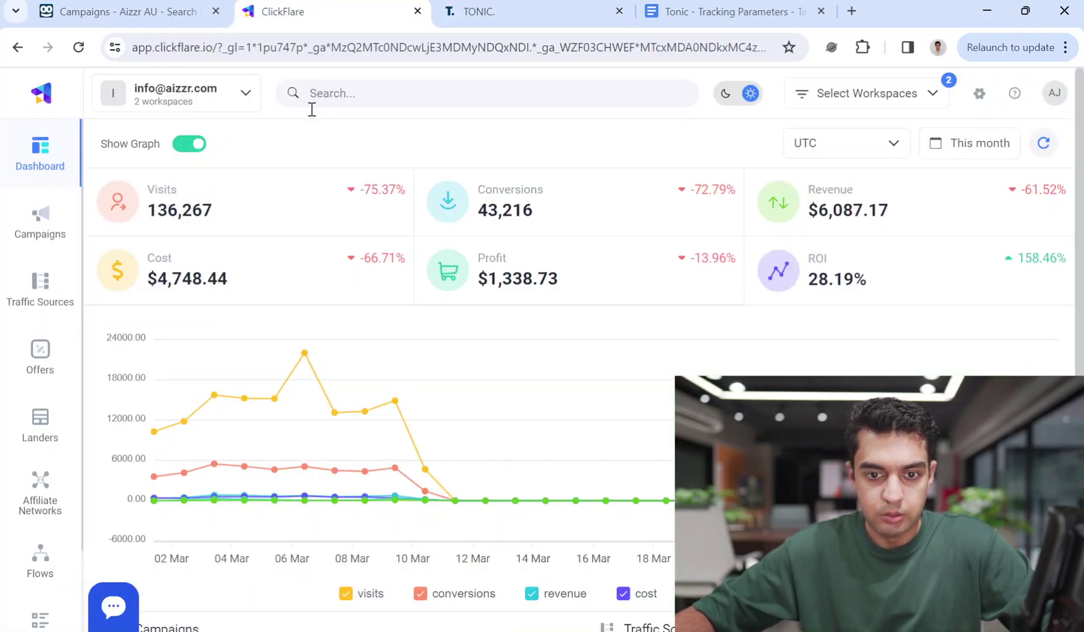
Create a new ClickFlare offer 'Real Estate - Pakistan - Tonic - Taboola' with affiliate network Tonic
{"action": "left_click", "coordinate": [41, 349]}
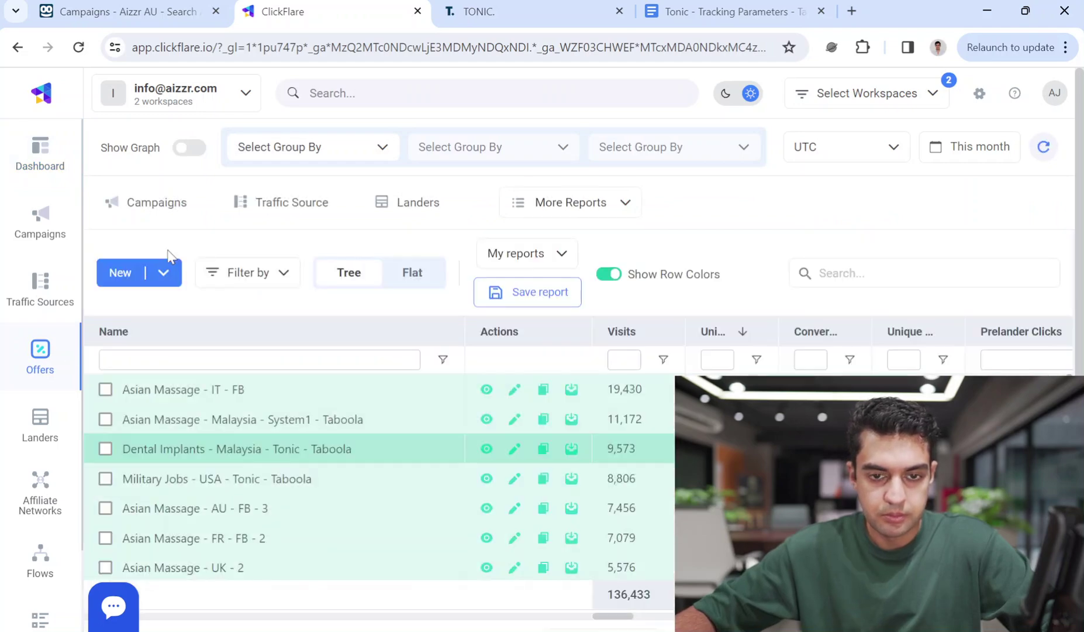
{"action": "left_click", "coordinate": [164, 273]}
{"action": "left_click", "coordinate": [145, 315]}
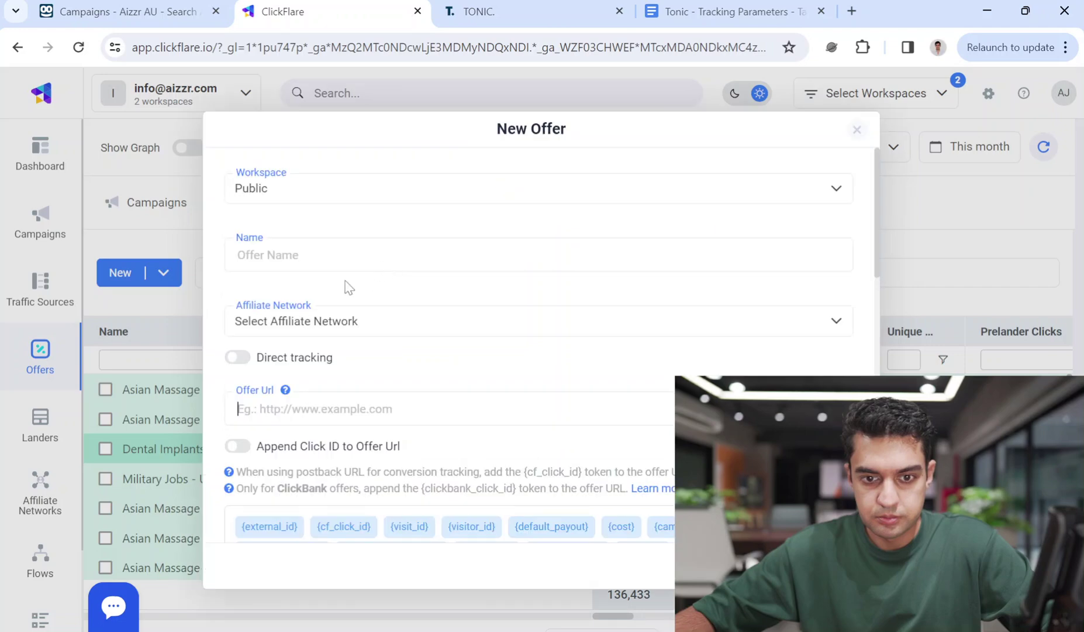
{"action": "type", "text": "Real Esta"}
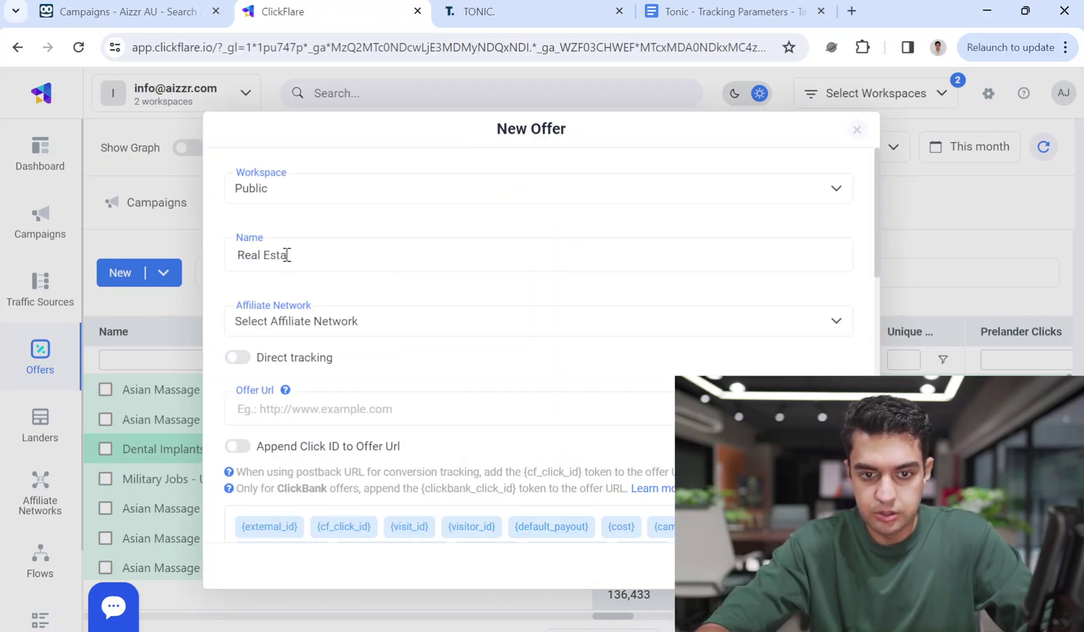
{"action": "type", "text": "te - Pakistan - T"}
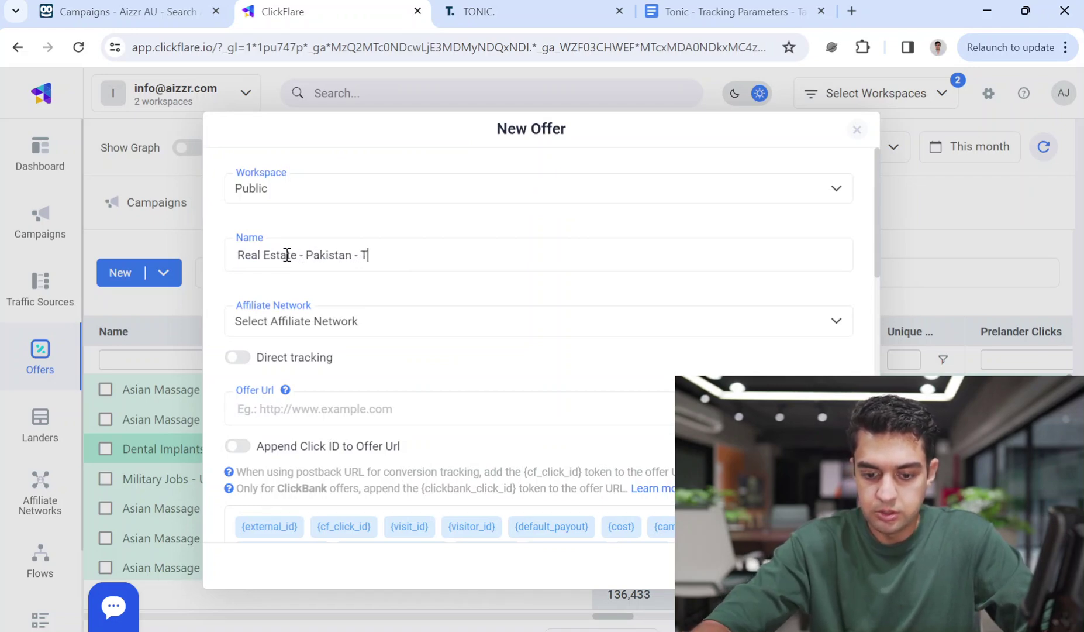
{"action": "type", "text": "onic - Taboola"}
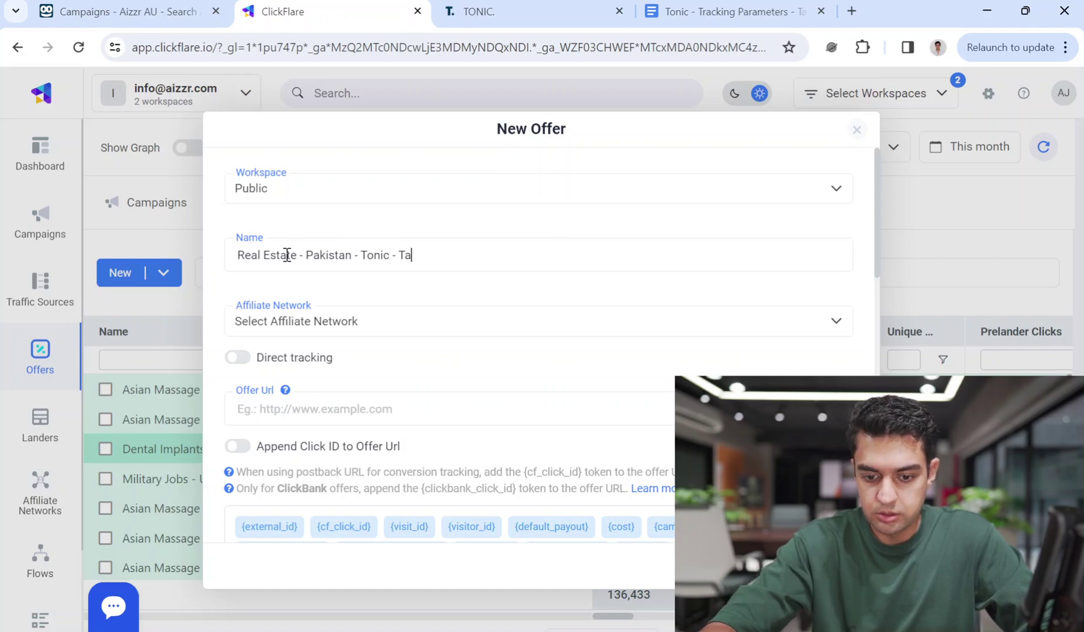
{"action": "left_click", "coordinate": [317, 315]}
{"action": "left_click", "coordinate": [313, 432]}
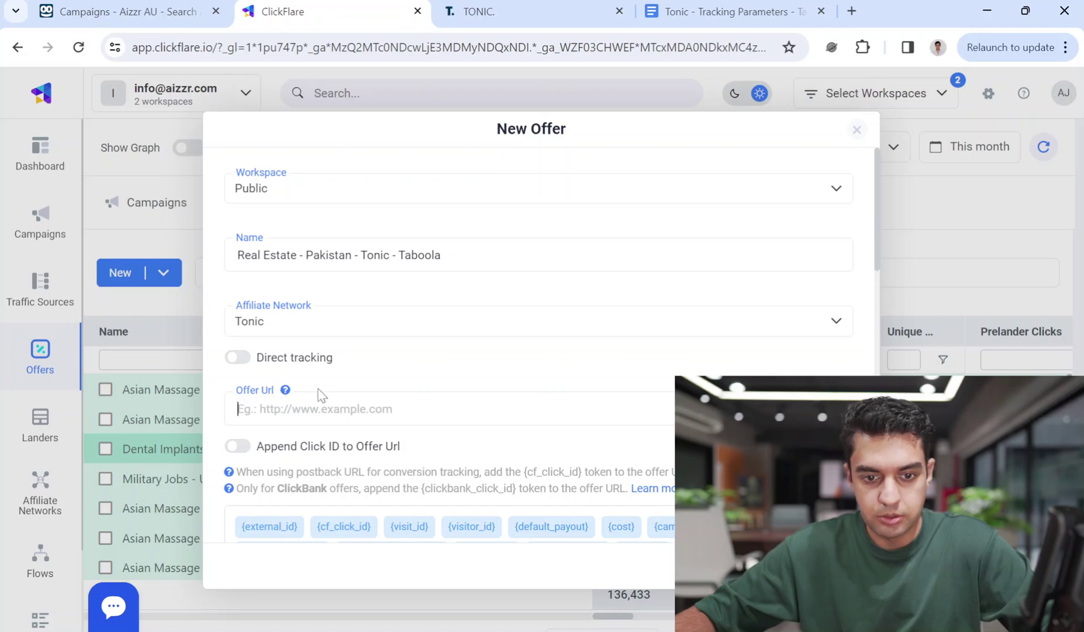
Paste the Tonic tracking link into Offer Url and append the Doc's parameter string
{"action": "key", "text": "ctrl+v"}
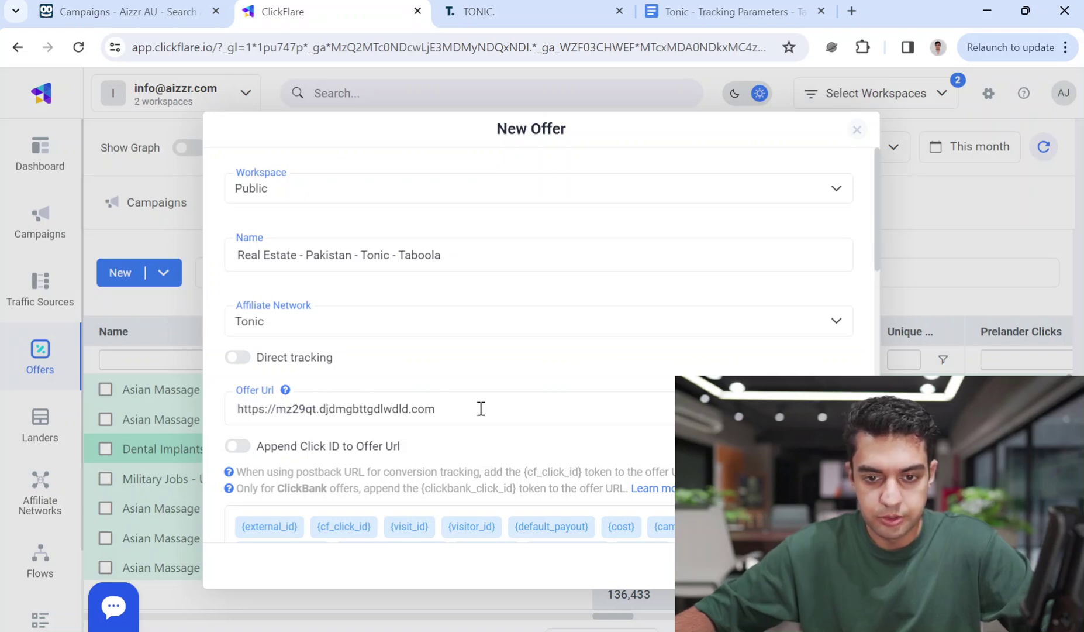
{"action": "left_click", "coordinate": [699, 12]}
{"action": "scroll", "coordinate": [354, 301], "scroll_direction": "up", "scroll_amount": 1}
{"action": "left_click_drag", "start_coordinate": [484, 334], "coordinate": [261, 303]}
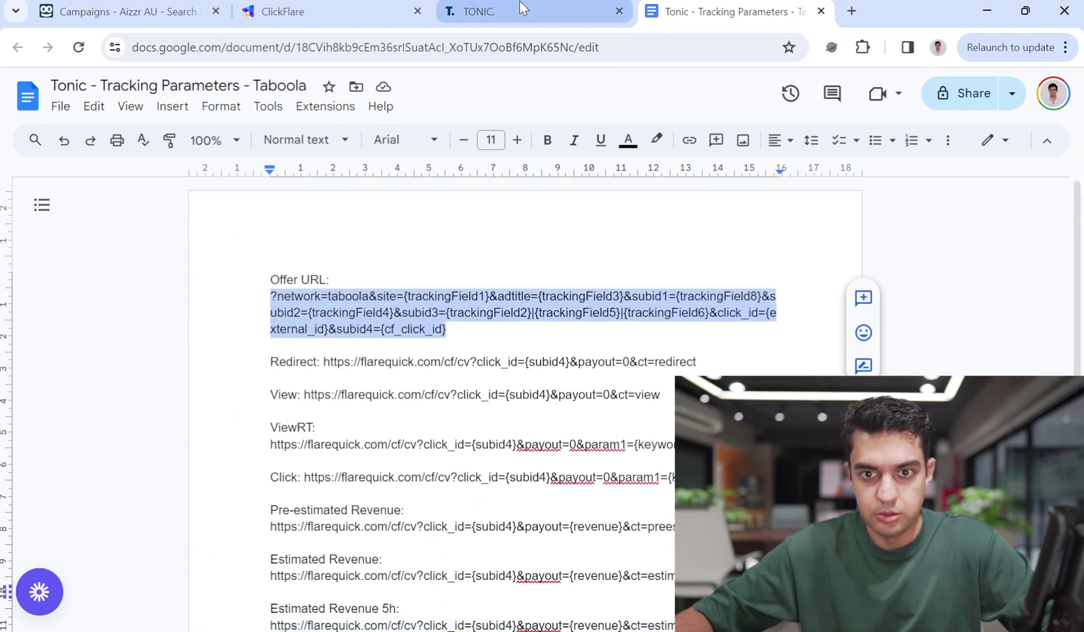
{"action": "left_click", "coordinate": [504, 10]}
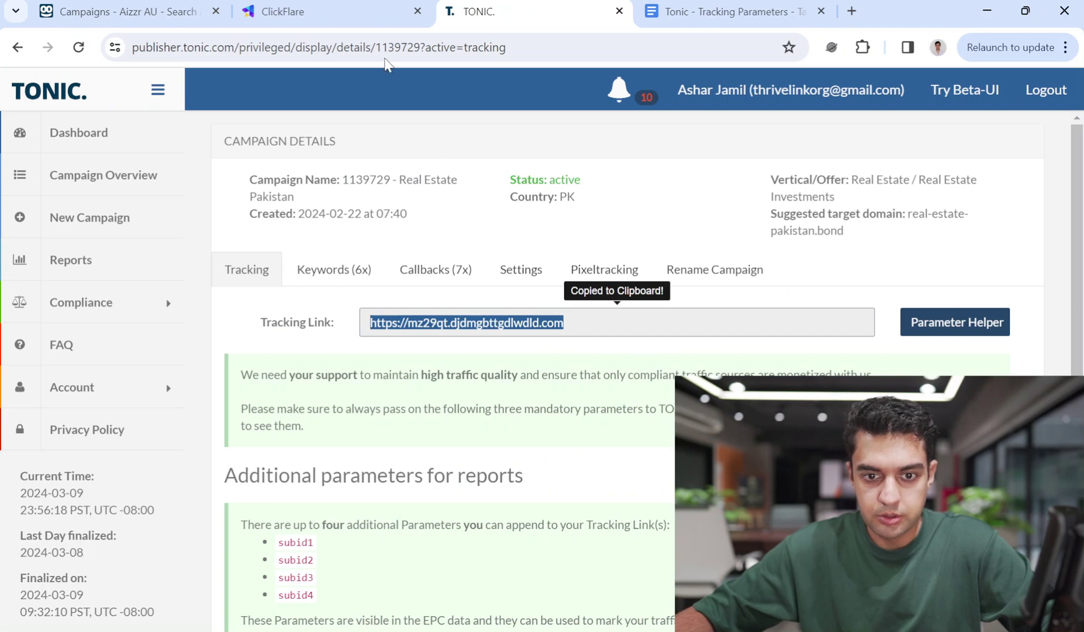
{"action": "left_click", "coordinate": [358, 13]}
{"action": "key", "text": "ctrl+v"}
Insert '/' after .com in the offer URL and check the result
{"action": "left_click_drag", "start_coordinate": [541, 408], "coordinate": [482, 415]}
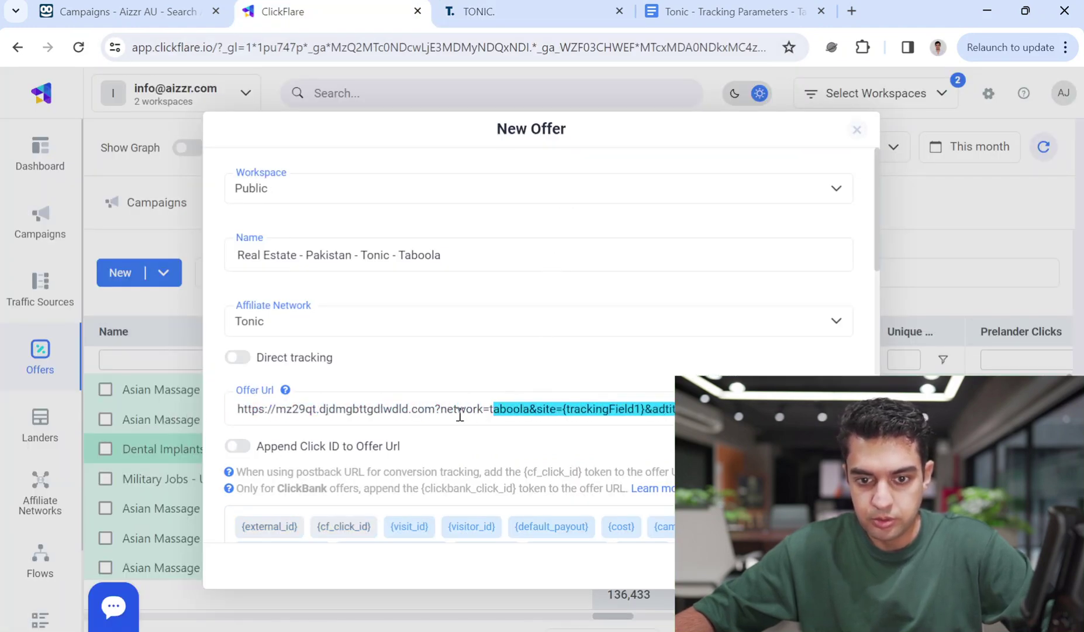
{"action": "left_click", "coordinate": [439, 408]}
{"action": "type", "text": "/"}
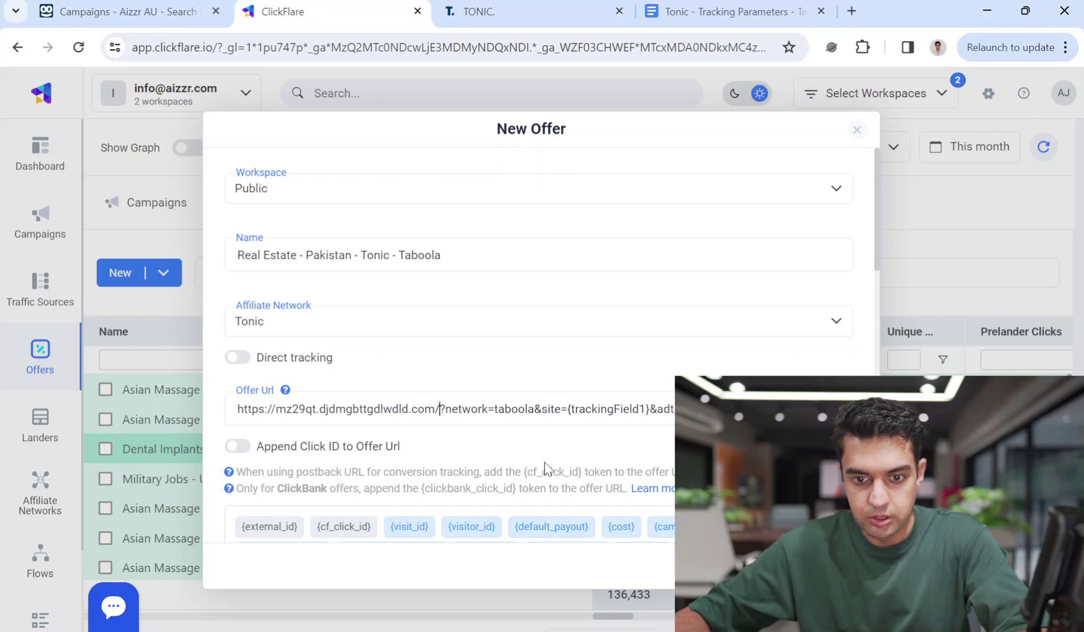
{"action": "left_click_drag", "start_coordinate": [381, 409], "coordinate": [678, 412]}
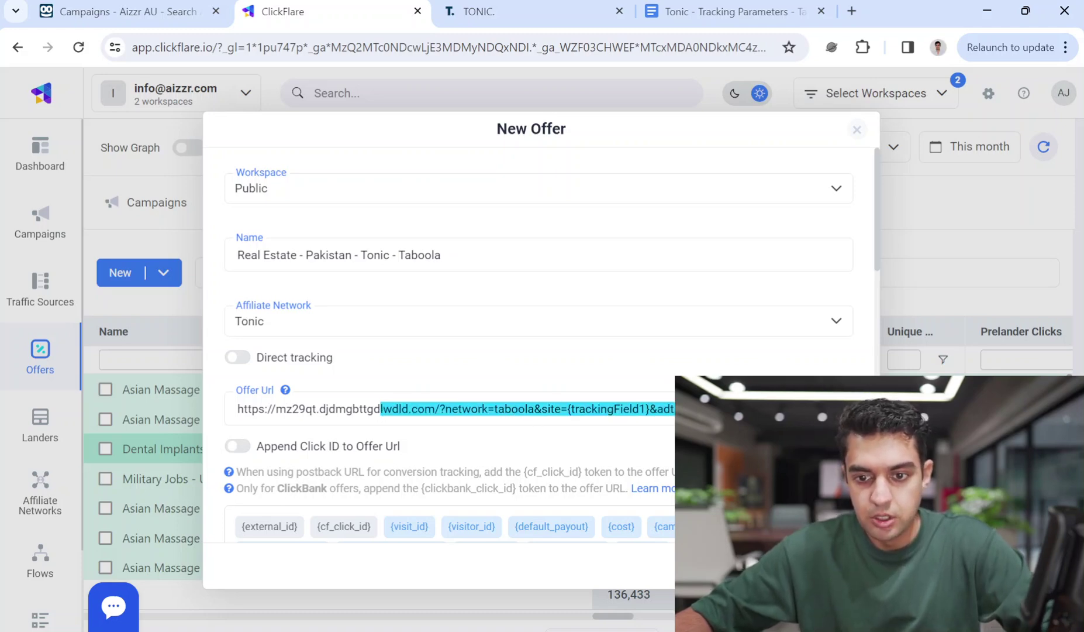
{"action": "left_click", "coordinate": [624, 410]}
{"action": "left_click_drag", "start_coordinate": [450, 409], "coordinate": [731, 410]}
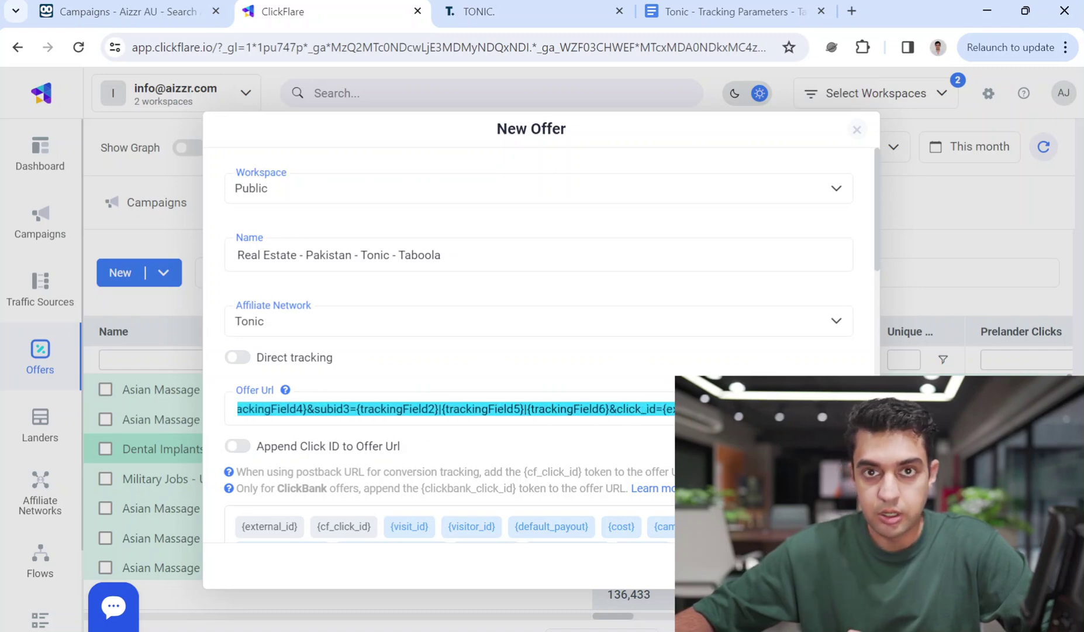
Highlight the offer URL's domain and its network= query parameters to explain them
{"action": "scroll", "coordinate": [526, 408], "scroll_direction": "down", "scroll_amount": 1}
{"action": "scroll", "coordinate": [526, 408], "scroll_direction": "down", "scroll_amount": 1}
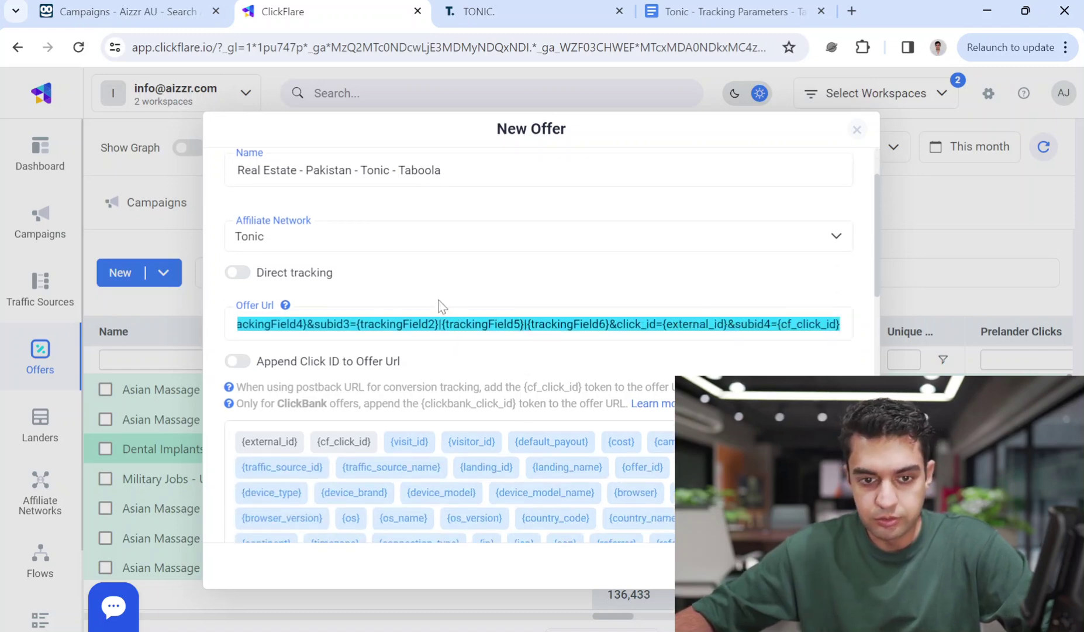
{"action": "scroll", "coordinate": [535, 468], "scroll_direction": "down", "scroll_amount": 3}
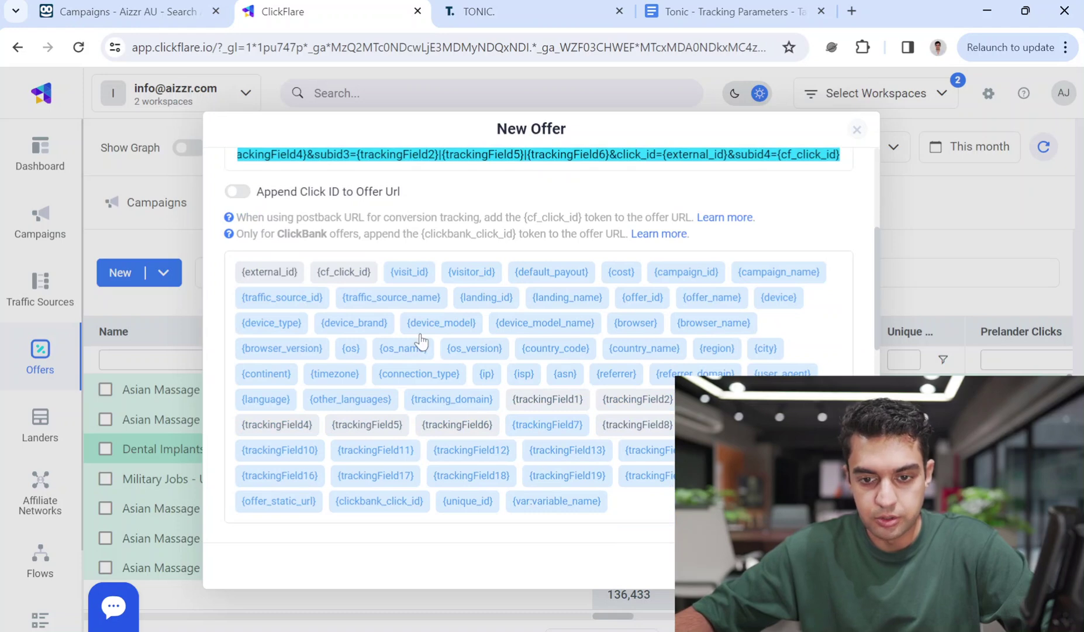
{"action": "scroll", "coordinate": [421, 342], "scroll_direction": "up", "scroll_amount": 7}
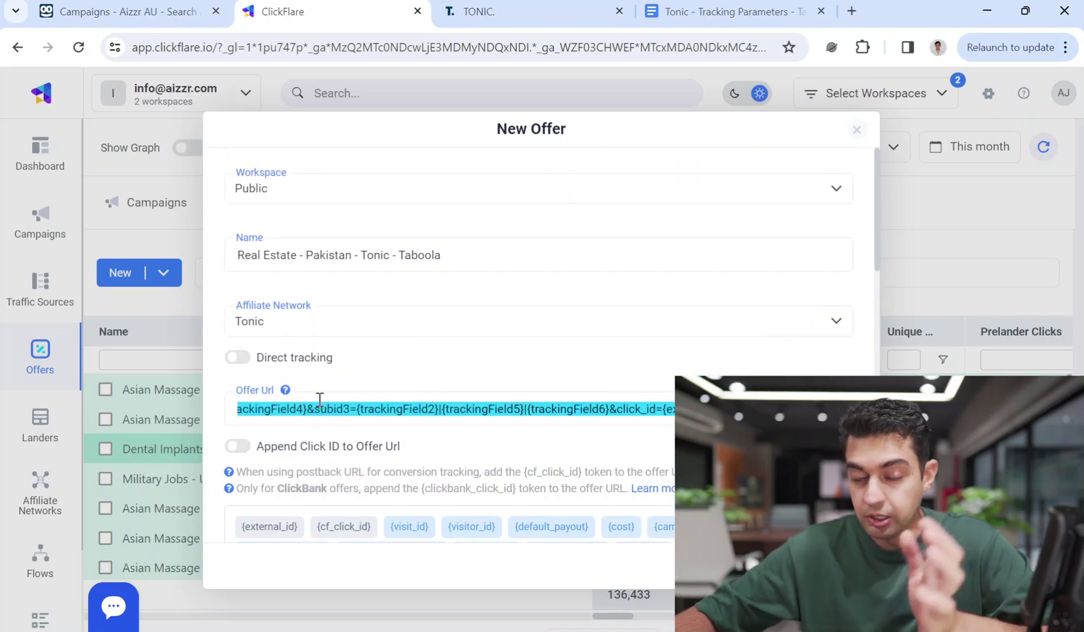
{"action": "left_click_drag", "start_coordinate": [270, 408], "coordinate": [760, 409]}
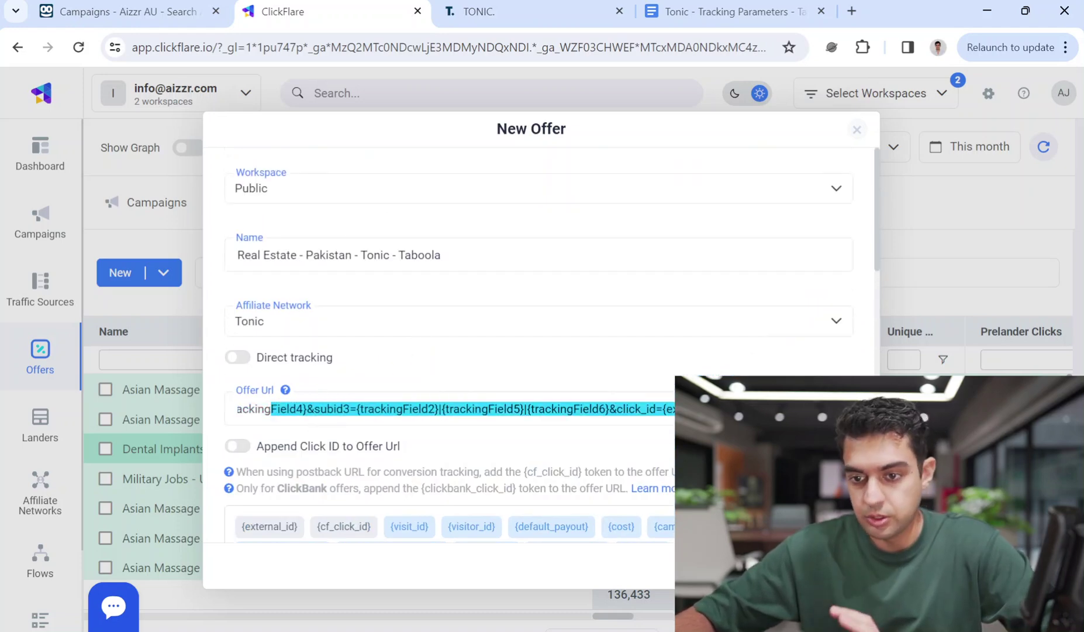
{"action": "left_click", "coordinate": [401, 409]}
{"action": "key", "text": "ctrl+a"}
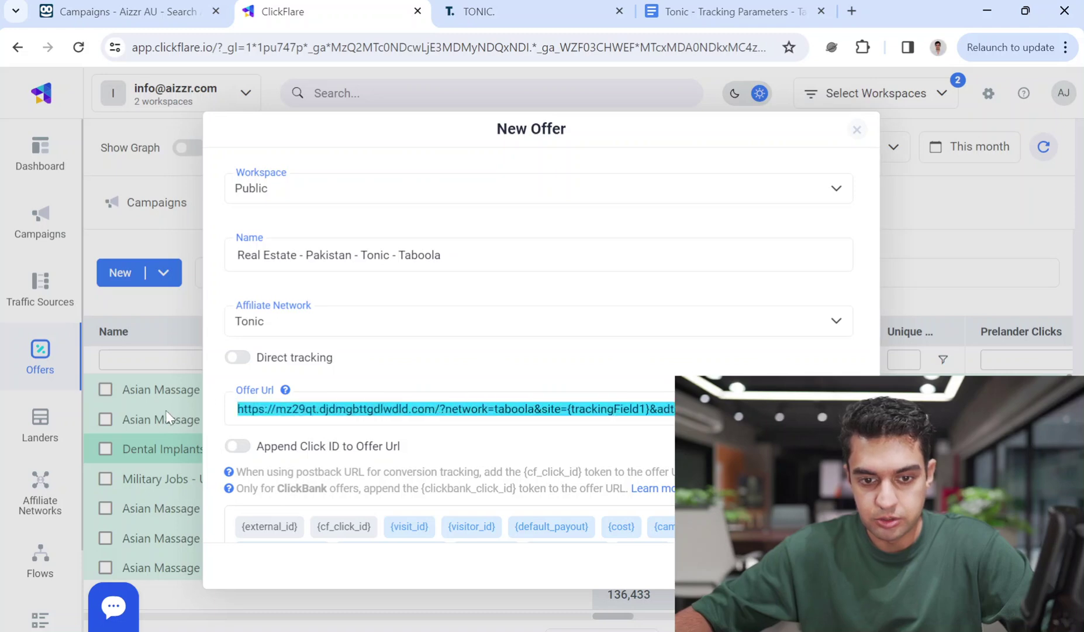
{"action": "left_click", "coordinate": [279, 406]}
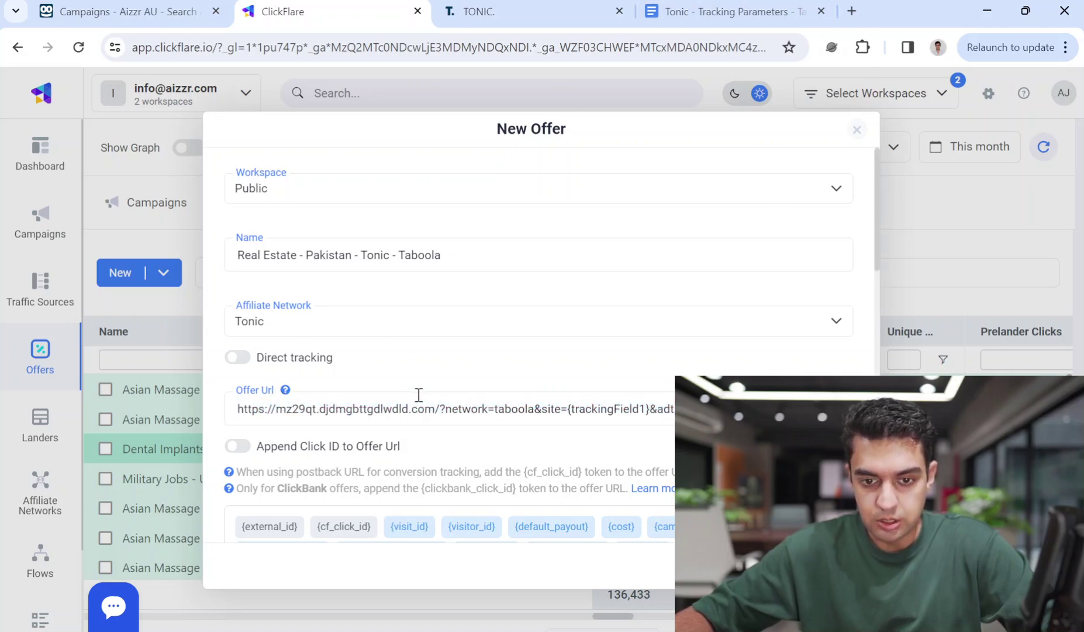
{"action": "left_click_drag", "start_coordinate": [444, 409], "coordinate": [189, 416]}
{"action": "left_click_drag", "start_coordinate": [498, 409], "coordinate": [506, 339]}
{"action": "left_click_drag", "start_coordinate": [445, 239], "coordinate": [699, 371]}
Scroll down the New Offer form and place the cursor in URL Keyword Rotation
{"action": "scroll", "coordinate": [690, 322], "scroll_direction": "up", "scroll_amount": 3}
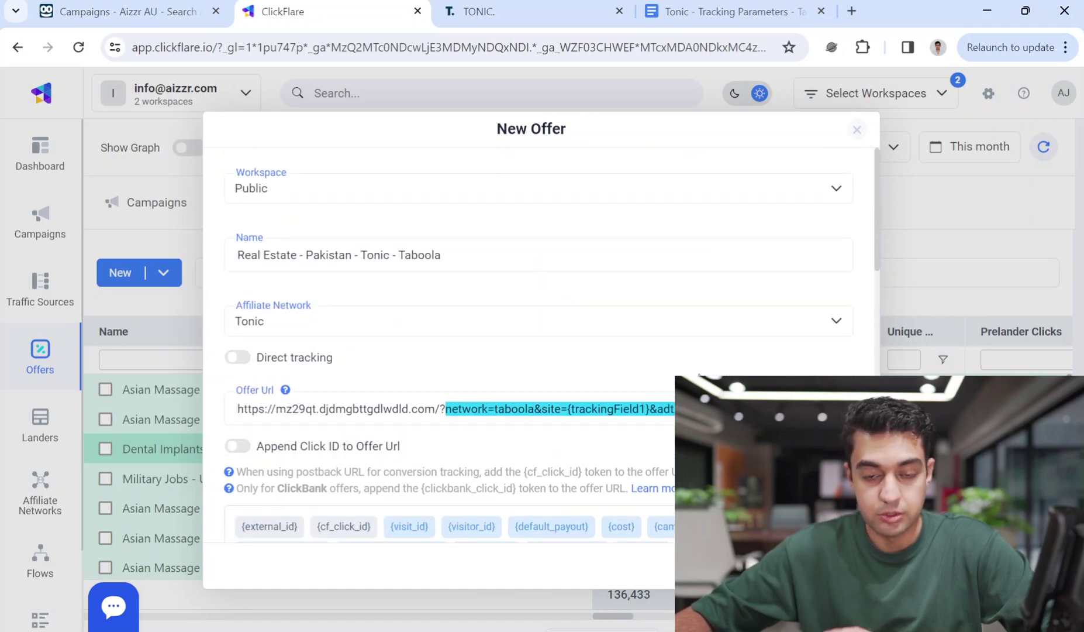
{"action": "scroll", "coordinate": [700, 371], "scroll_direction": "down", "scroll_amount": 6}
{"action": "scroll", "coordinate": [585, 380], "scroll_direction": "down", "scroll_amount": 7}
{"action": "left_click", "coordinate": [373, 359]}
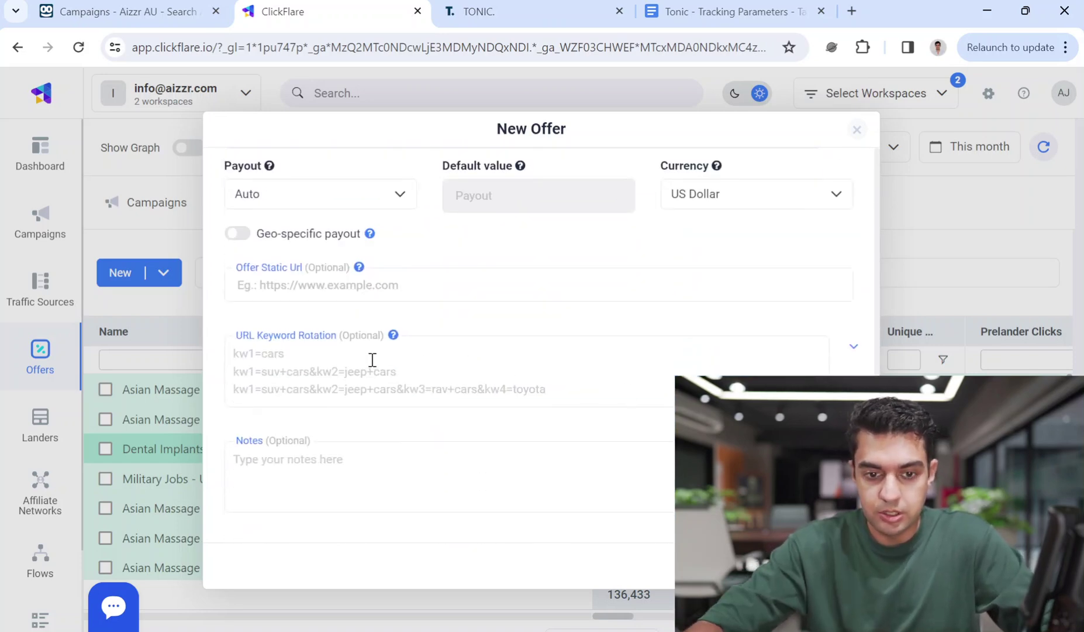
{"action": "scroll", "coordinate": [445, 357], "scroll_direction": "up", "scroll_amount": 1}
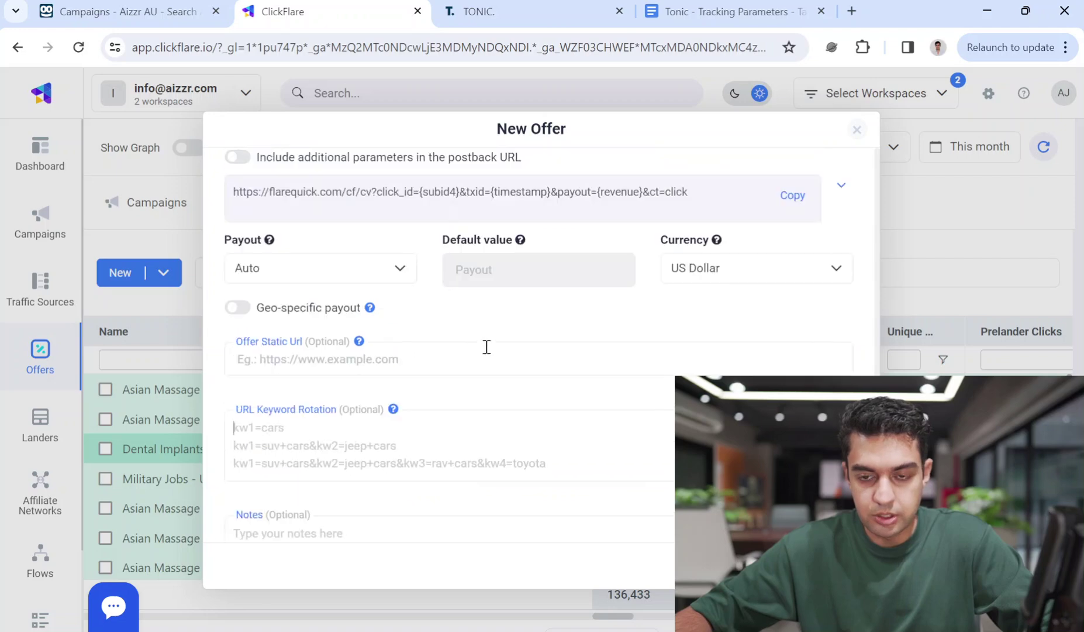
{"action": "scroll", "coordinate": [486, 347], "scroll_direction": "up", "scroll_amount": 10}
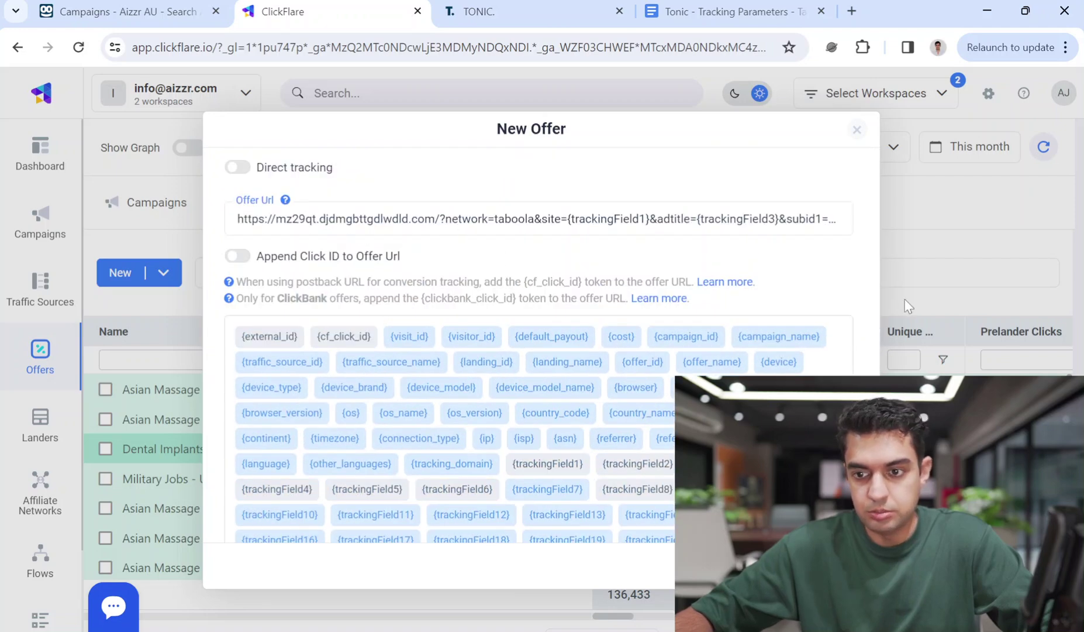
{"action": "scroll", "coordinate": [878, 255], "scroll_direction": "down", "scroll_amount": 10}
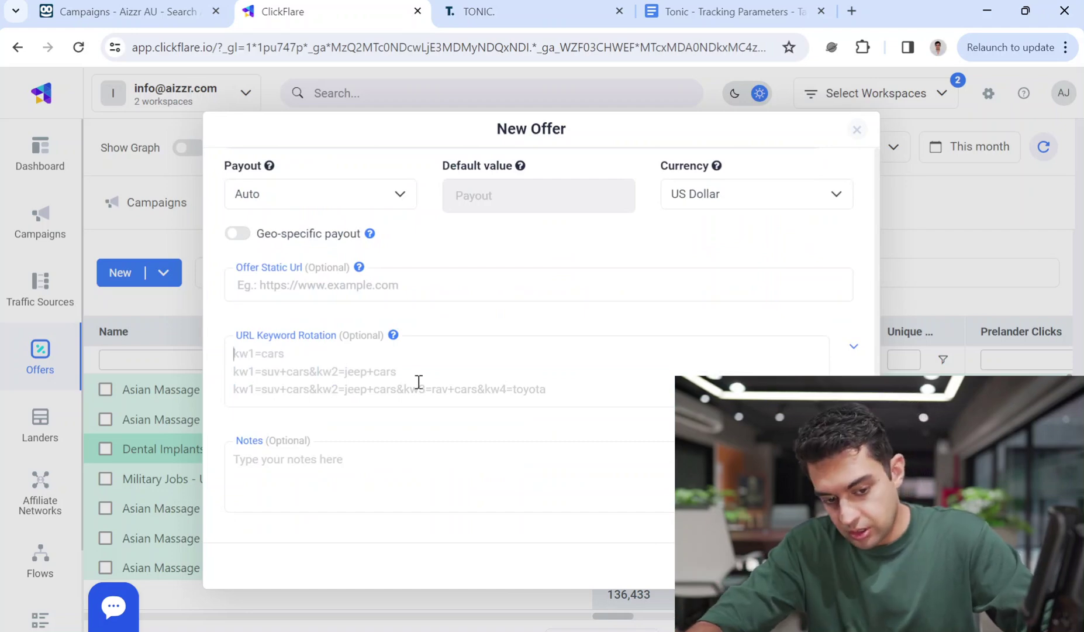
Enter KW1=Real Estate {city} in 20 Lacs&KW2=Property for sale in {city}, then begin KW3
{"action": "type", "text": "KW1"}
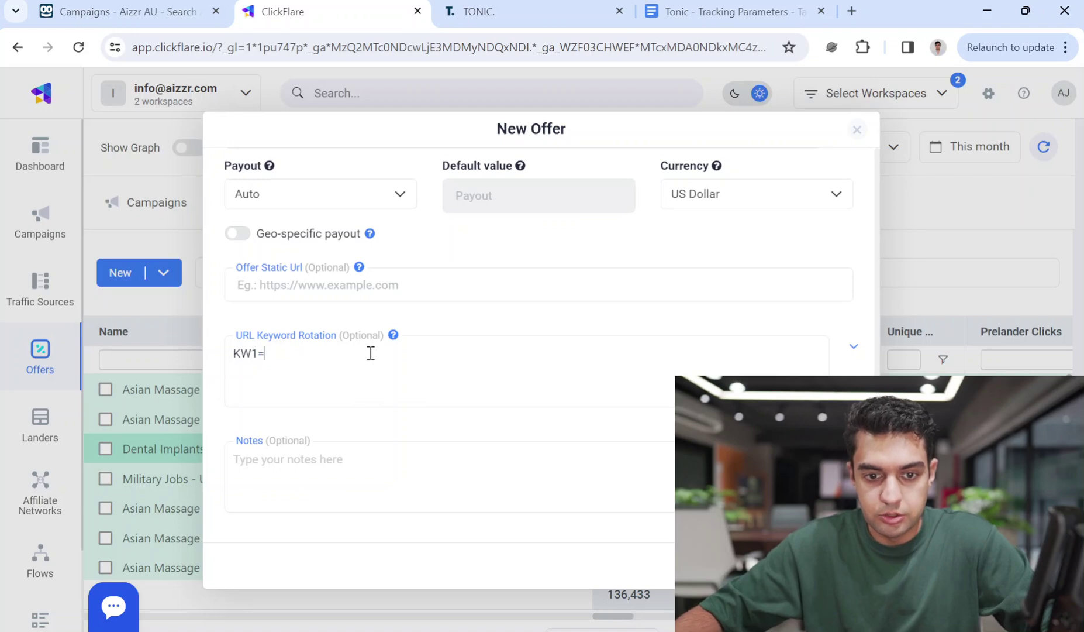
{"action": "type", "text": "="}
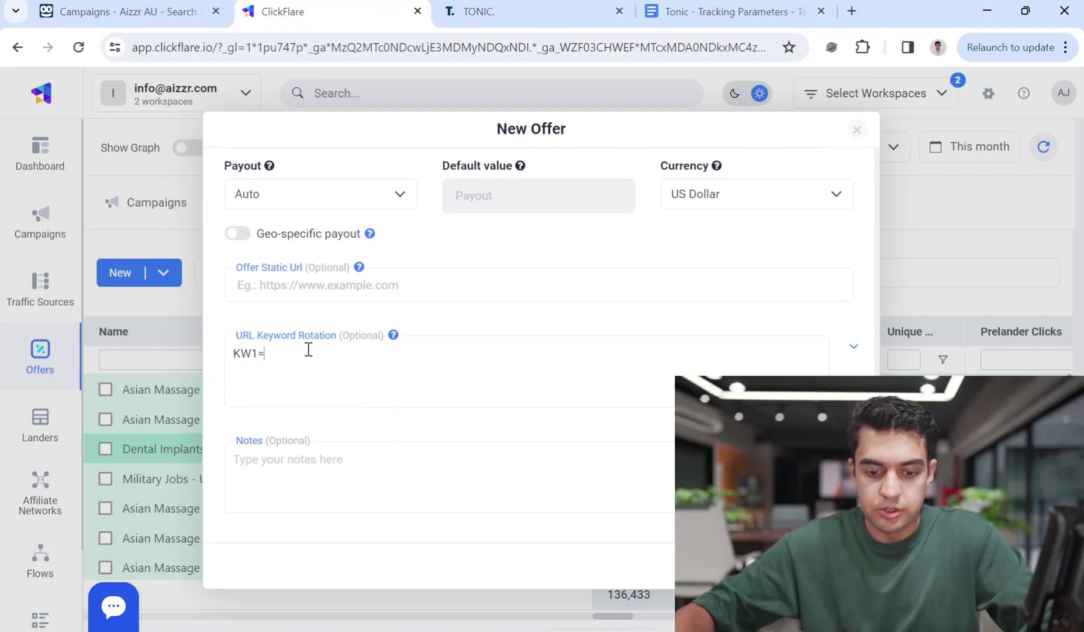
{"action": "type", "text": "Real "}
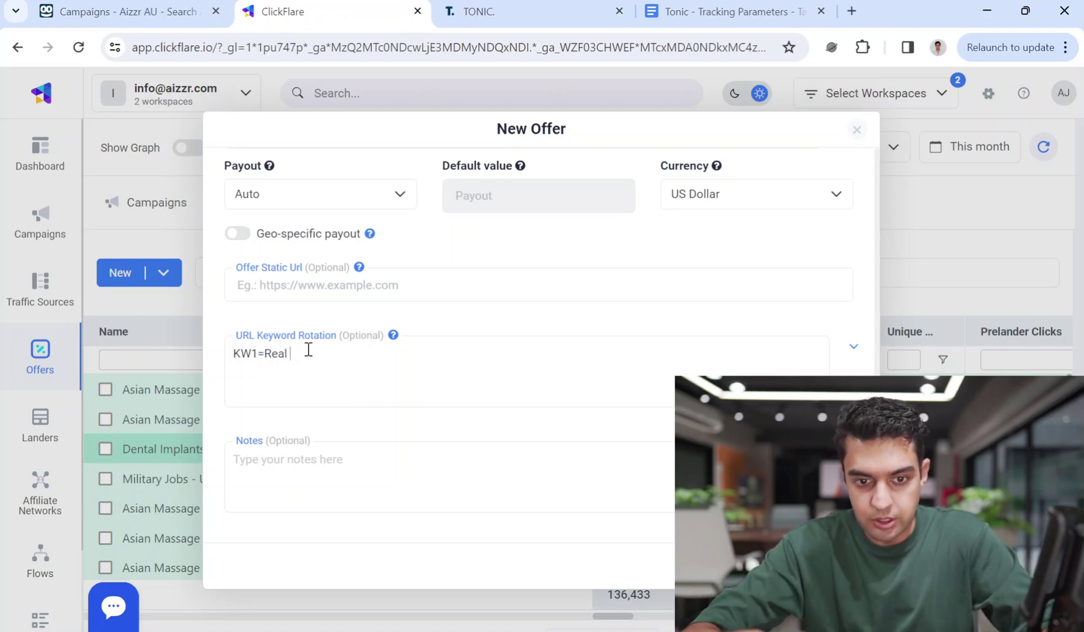
{"action": "type", "text": "Esta"}
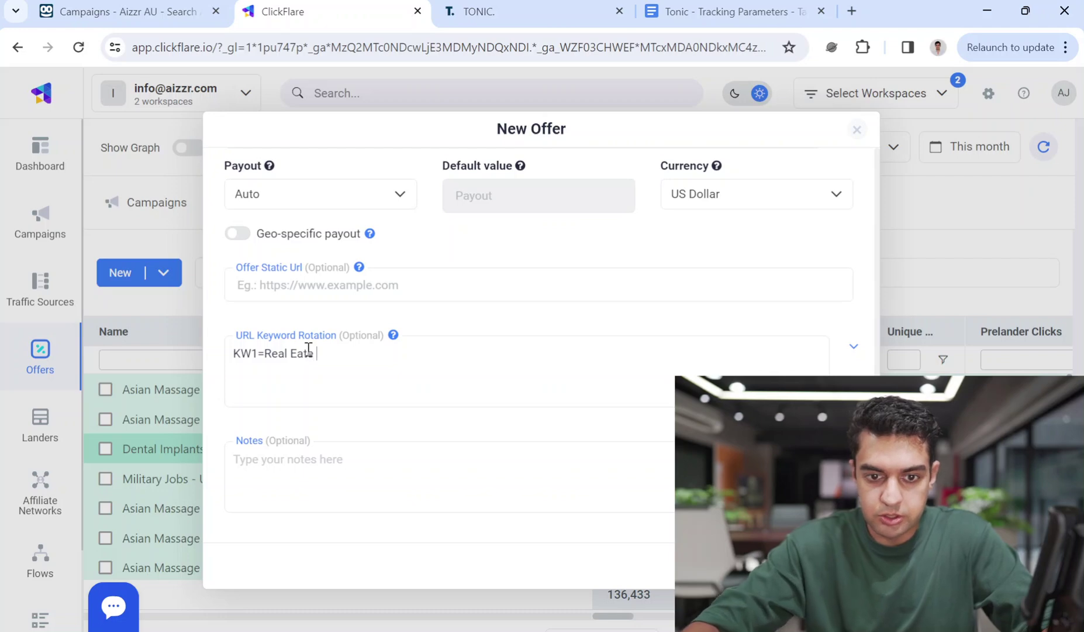
{"action": "key", "text": "BackSpace"}
{"action": "type", "text": "state"}
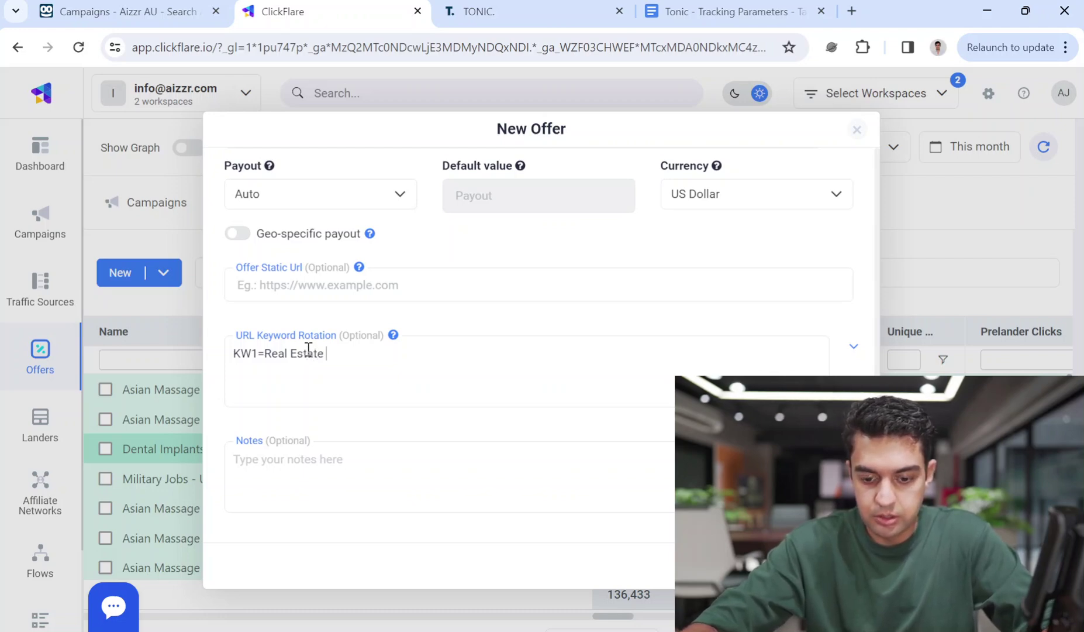
{"action": "type", "text": "per"}
{"action": "key", "text": "BackSpace"}
{"action": "key", "text": "BackSpace"}
{"action": "key", "text": "BackSpace"}
{"action": "key", "text": "BackSpace"}
{"action": "key", "text": "BackSpace"}
{"action": "type", "text": "[{"}
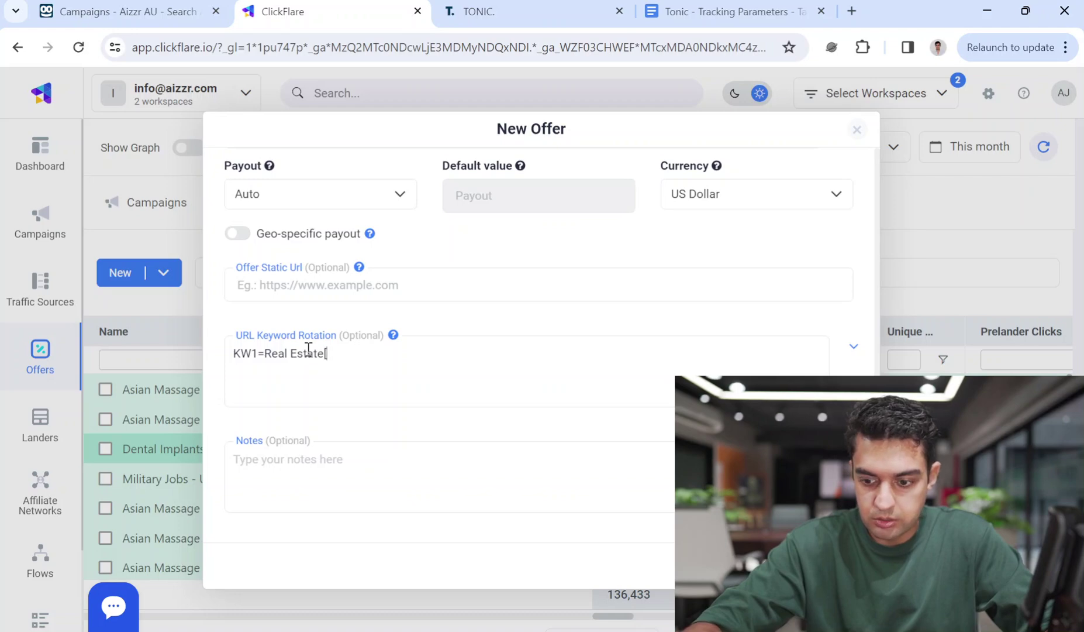
{"action": "type", "text": "{"}
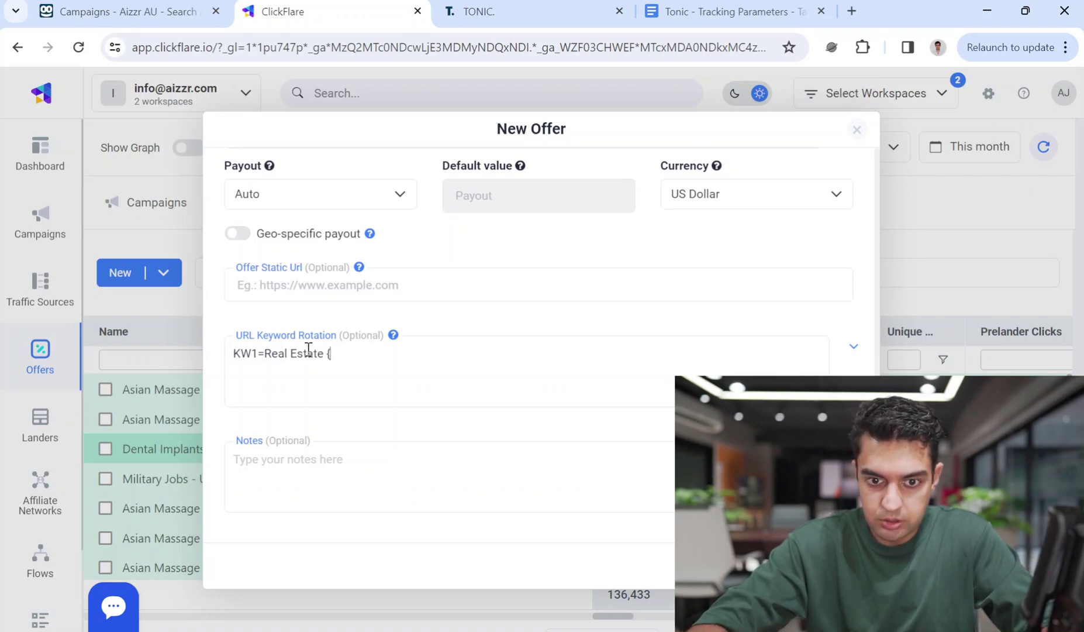
{"action": "type", "text": "city"}
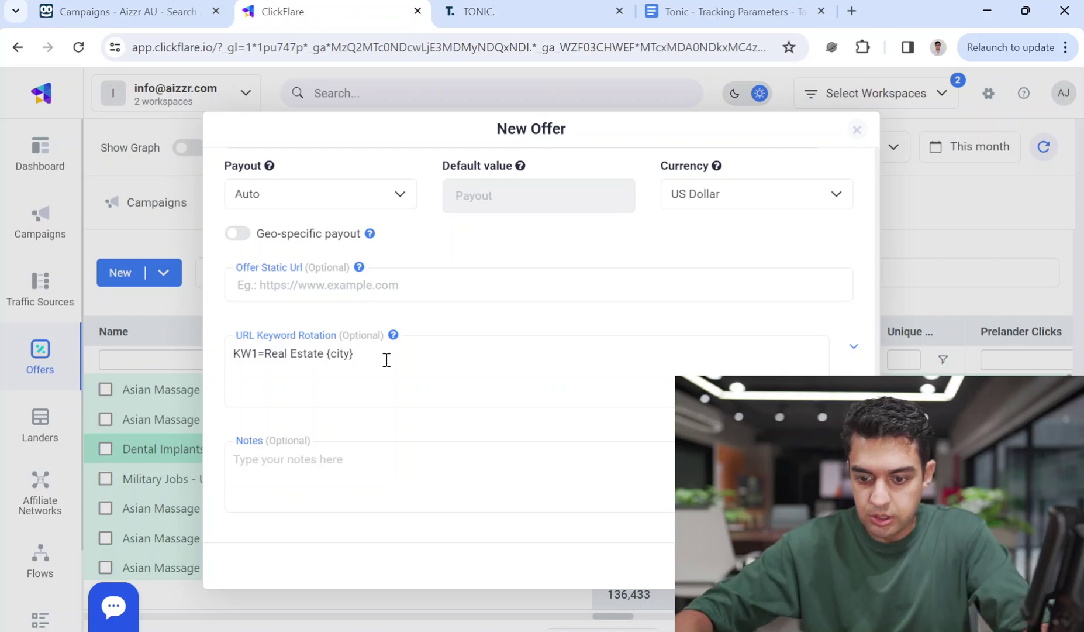
{"action": "type", "text": "&KW2="}
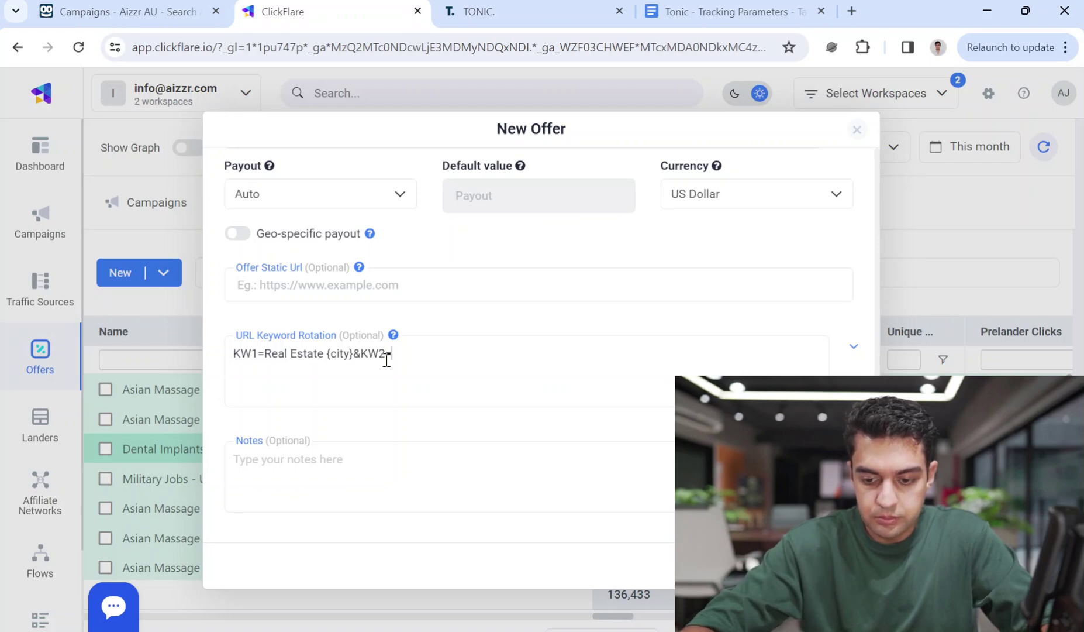
{"action": "type", "text": "Propery"}
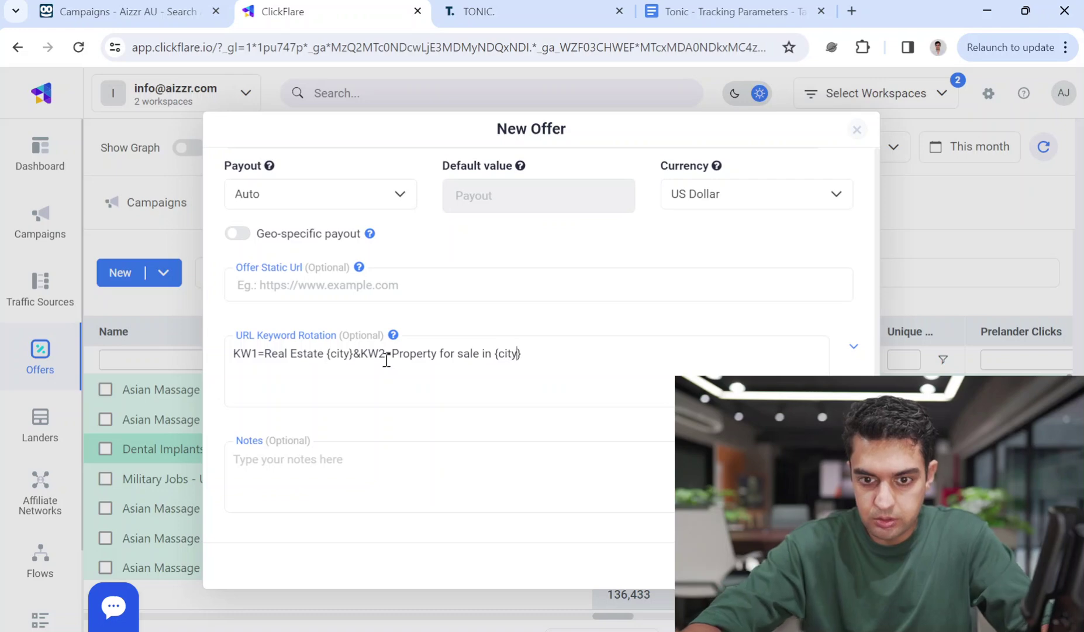
{"action": "type", "text": "&"}
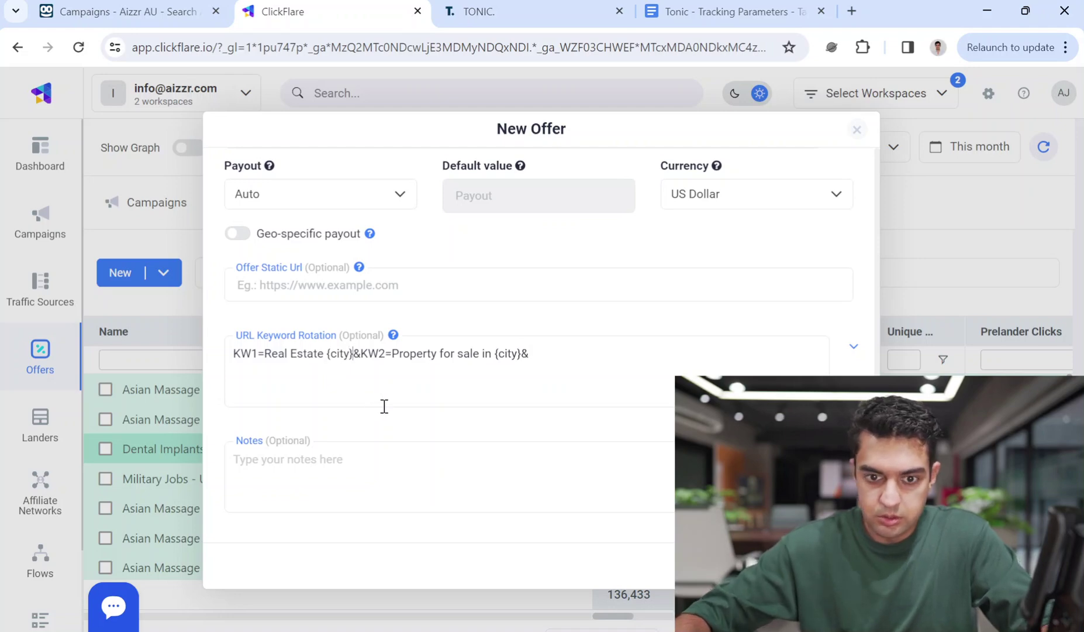
{"action": "type", "text": " in "}
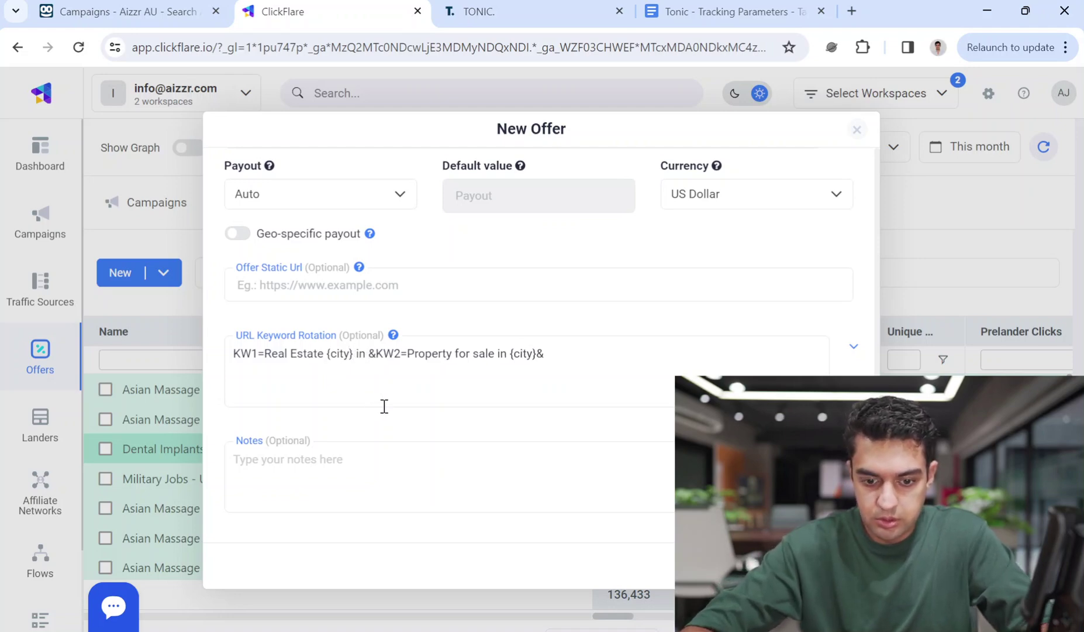
{"action": "type", "text": "20 Lacs"}
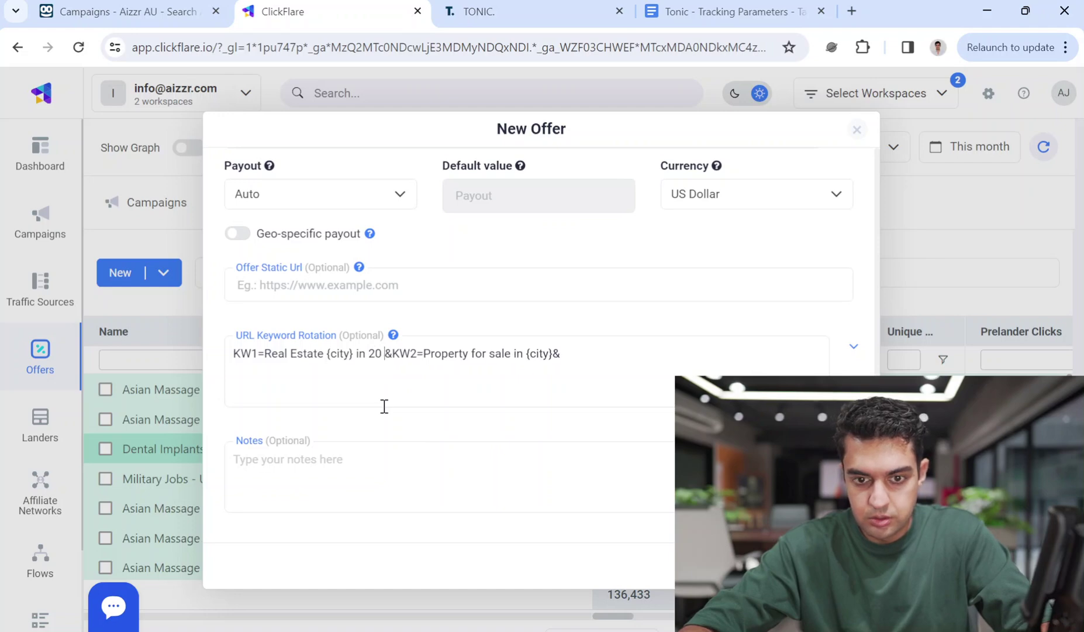
{"action": "left_click", "coordinate": [617, 347]}
{"action": "type", "text": "KW"}
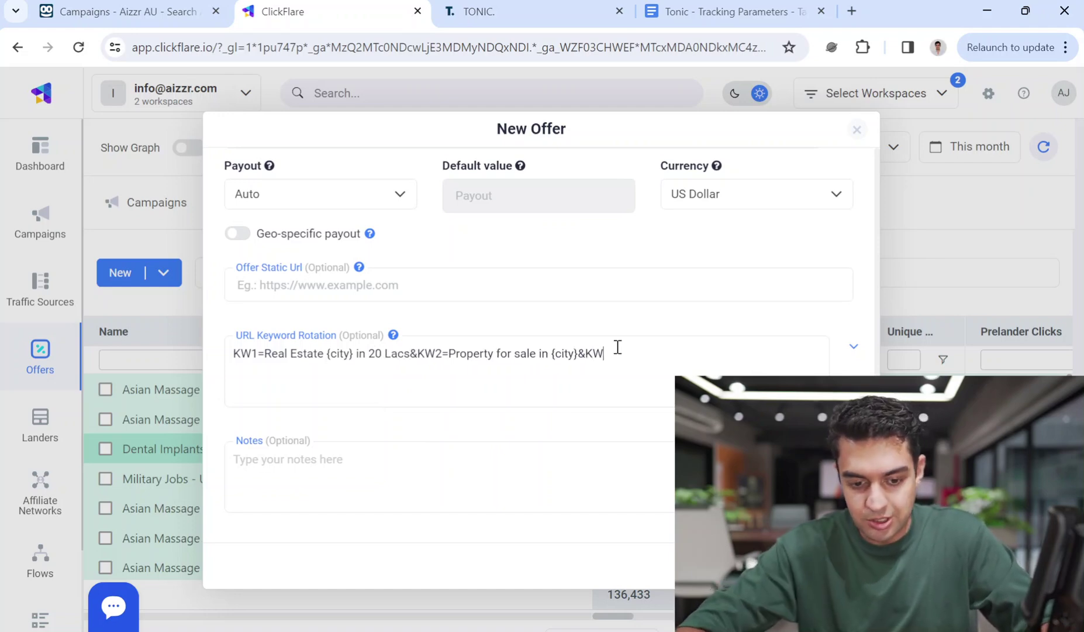
{"action": "type", "text": "3=Poro"}
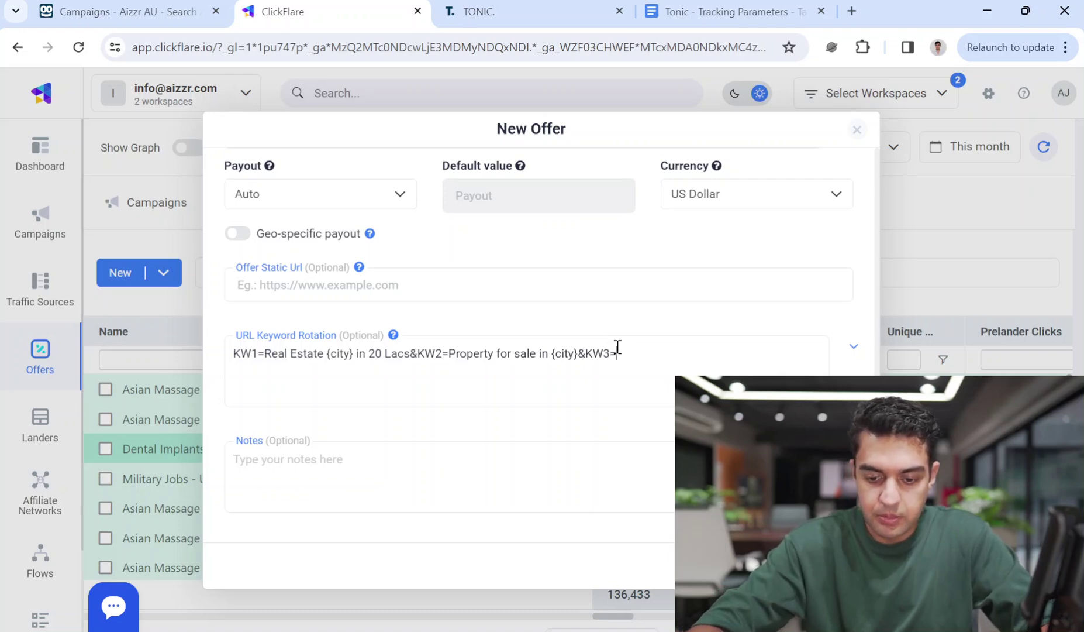
{"action": "type", "text": "B"}
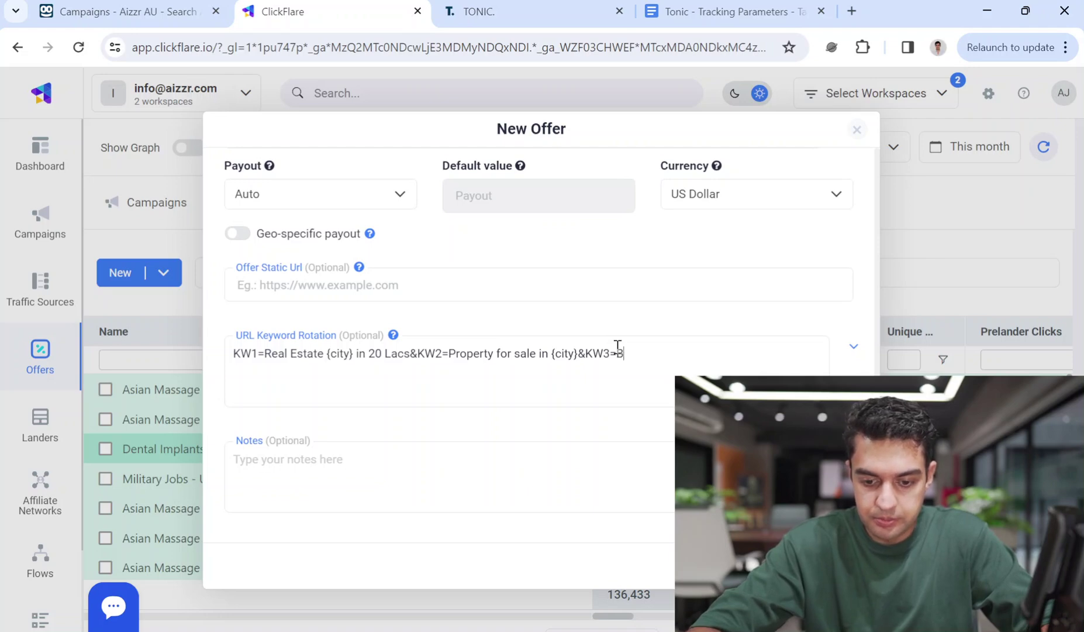
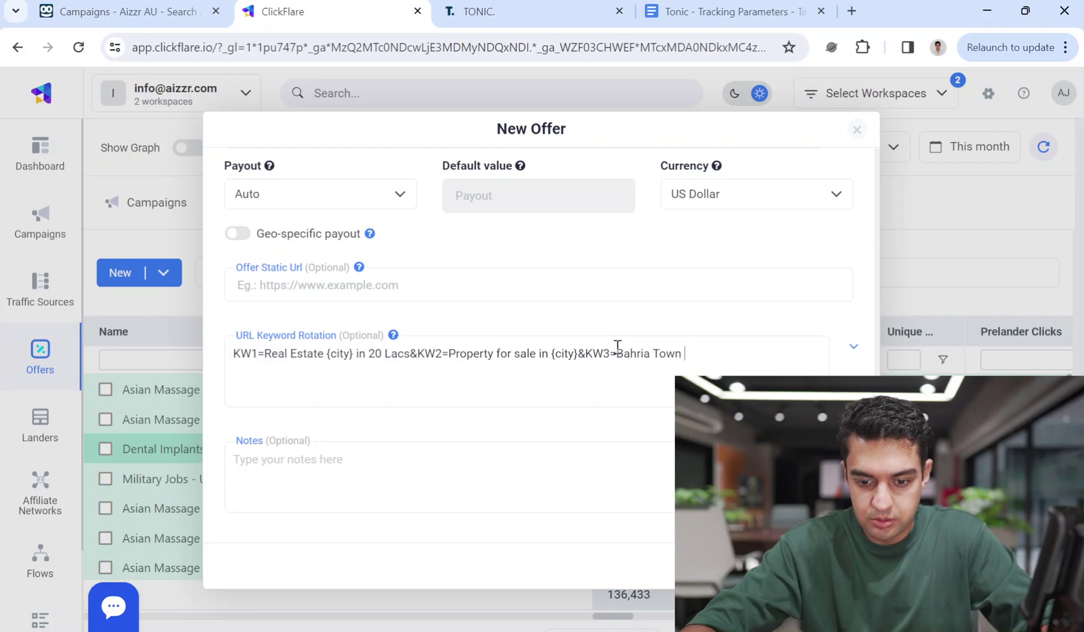
Continue the KW3 Bahria Town keyword with 'Town Plots For sale&' in the URL Keyword Rotation field
{"action": "type", "text": "Plots For sale"}
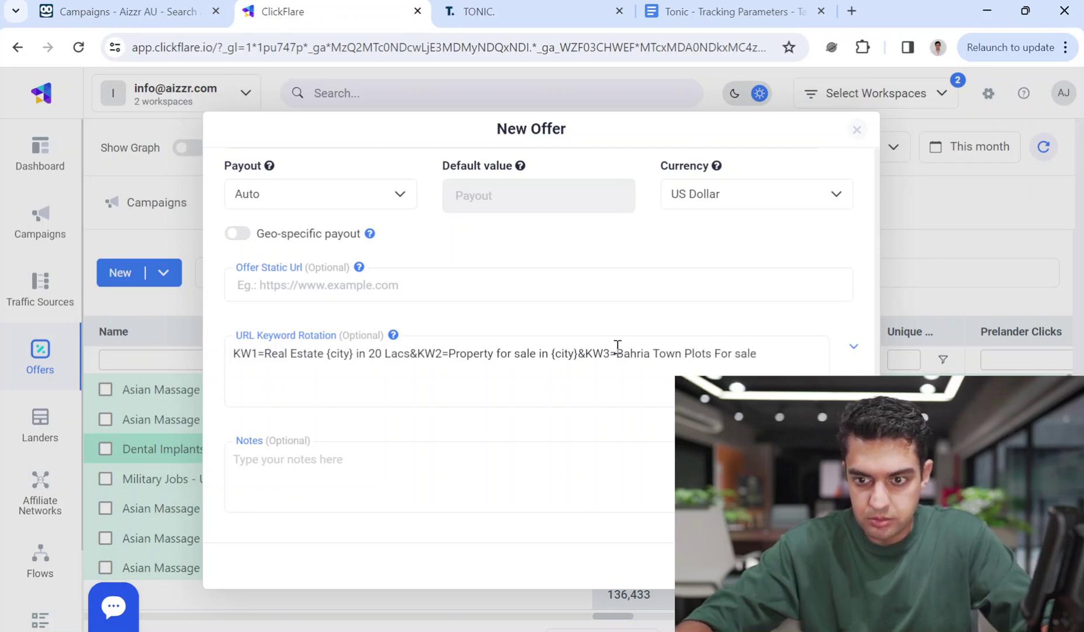
{"action": "type", "text": "&KW4="}
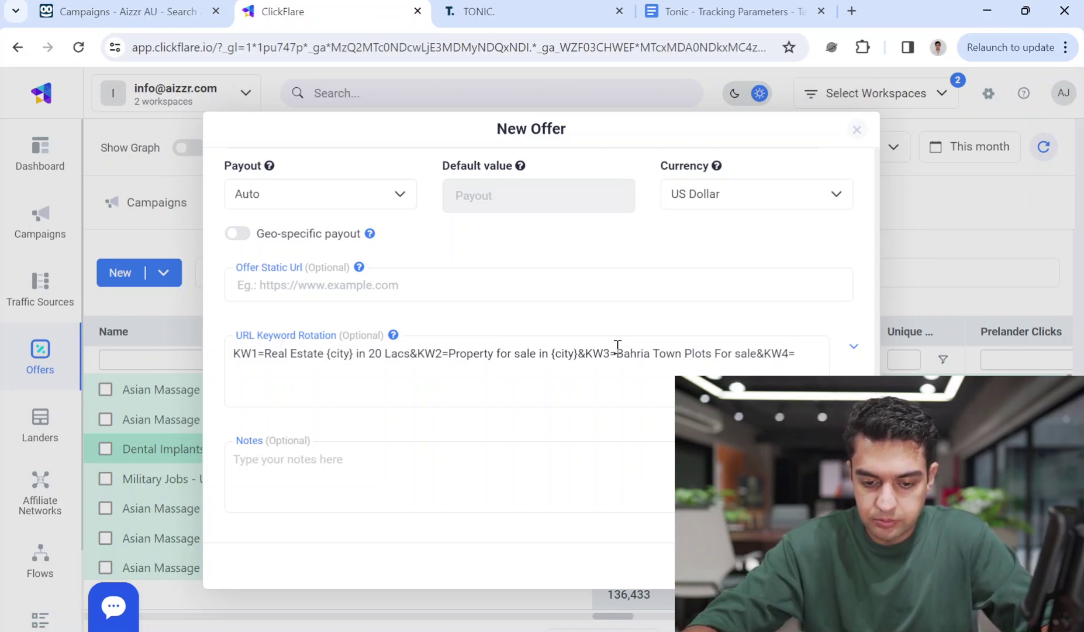
Complete the fourth keyword as 'Cheap Plots for sale in {city}'
{"action": "type", "text": "E"}
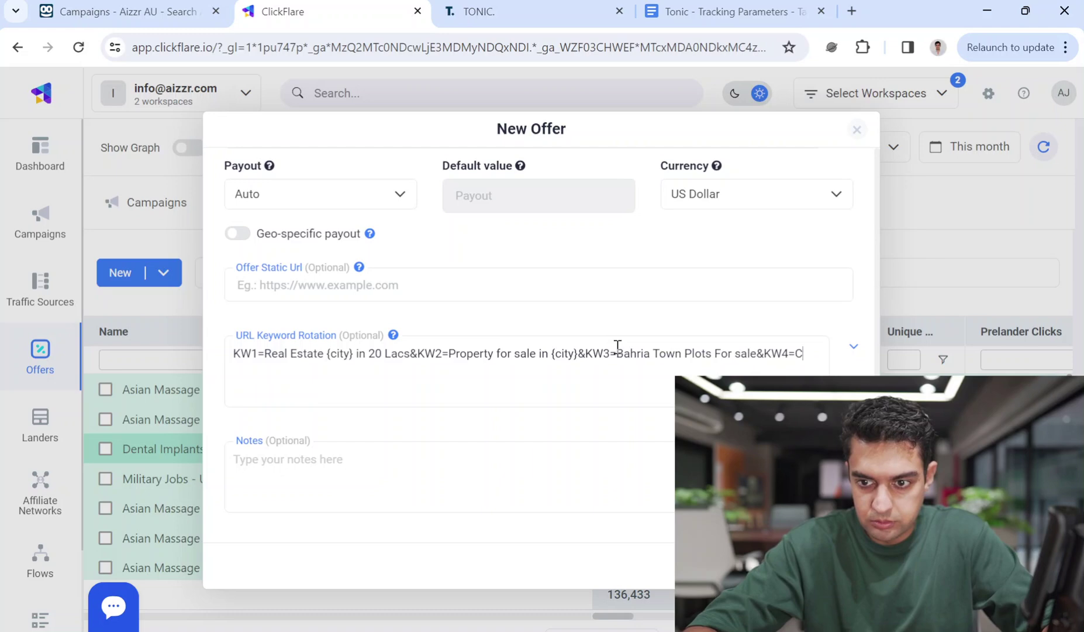
{"action": "type", "text": "h"}
{"action": "type", "text": "ap"}
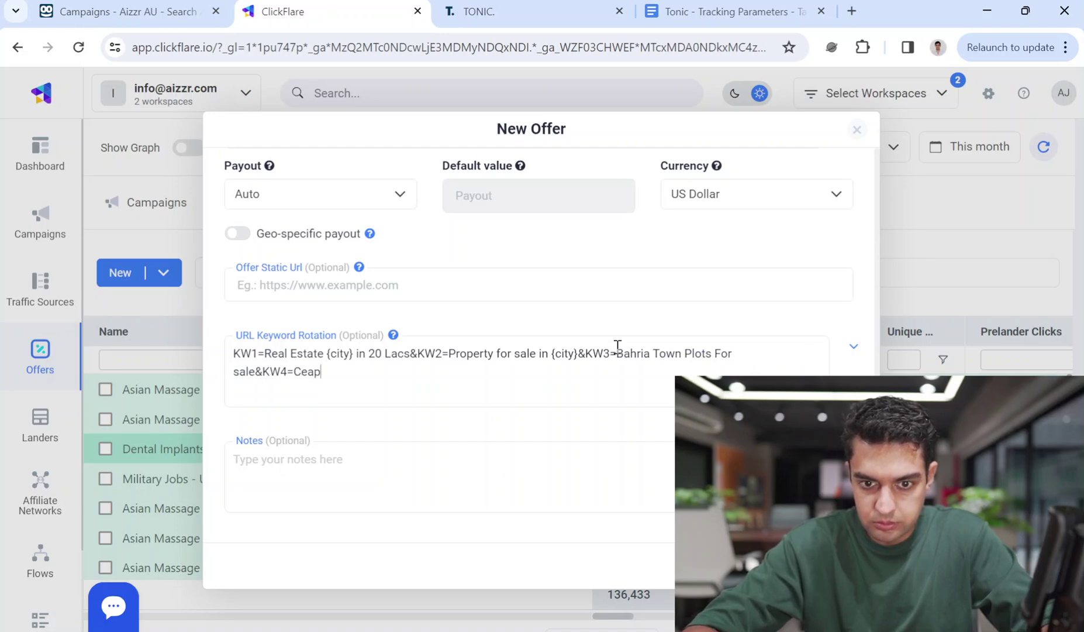
{"action": "key", "text": "BackSpace"}
{"action": "key", "text": "BackSpace"}
{"action": "type", "text": "he"}
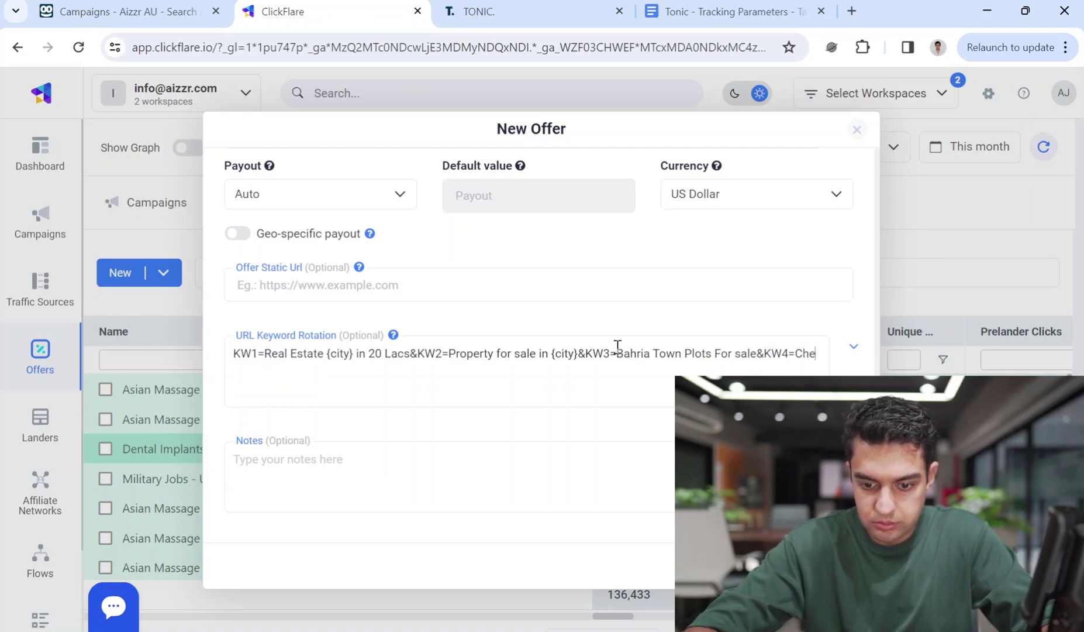
{"action": "type", "text": "ap Plots for sale in"}
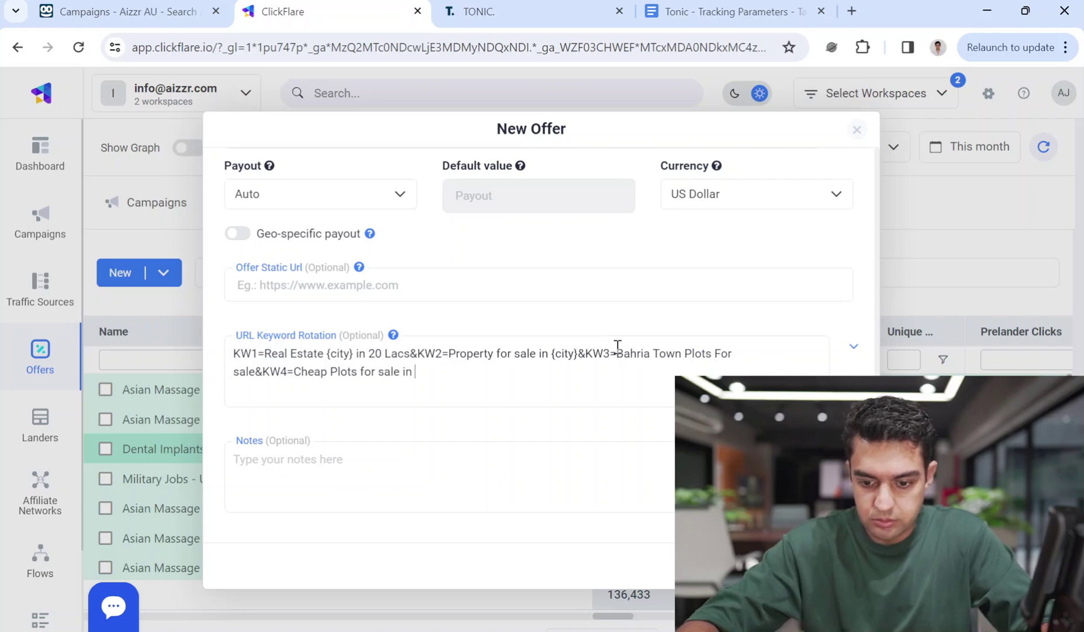
{"action": "type", "text": " {city}"}
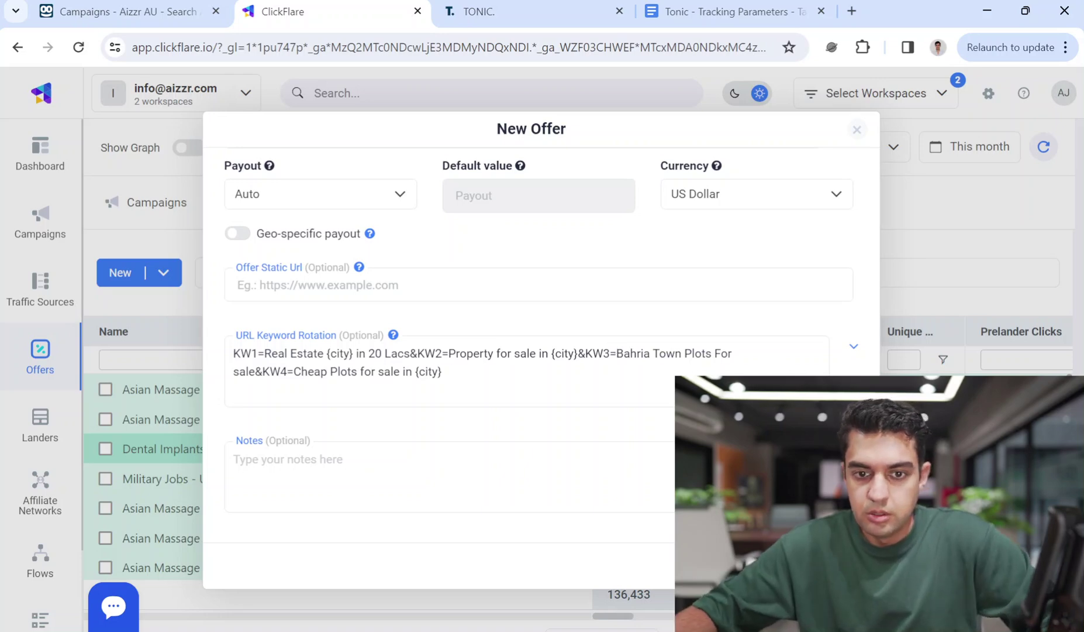
Copy the offer name Real Estate - Pakistan - Tonic - Taboola and save the offer
{"action": "scroll", "coordinate": [538, 351], "scroll_direction": "up", "scroll_amount": 15}
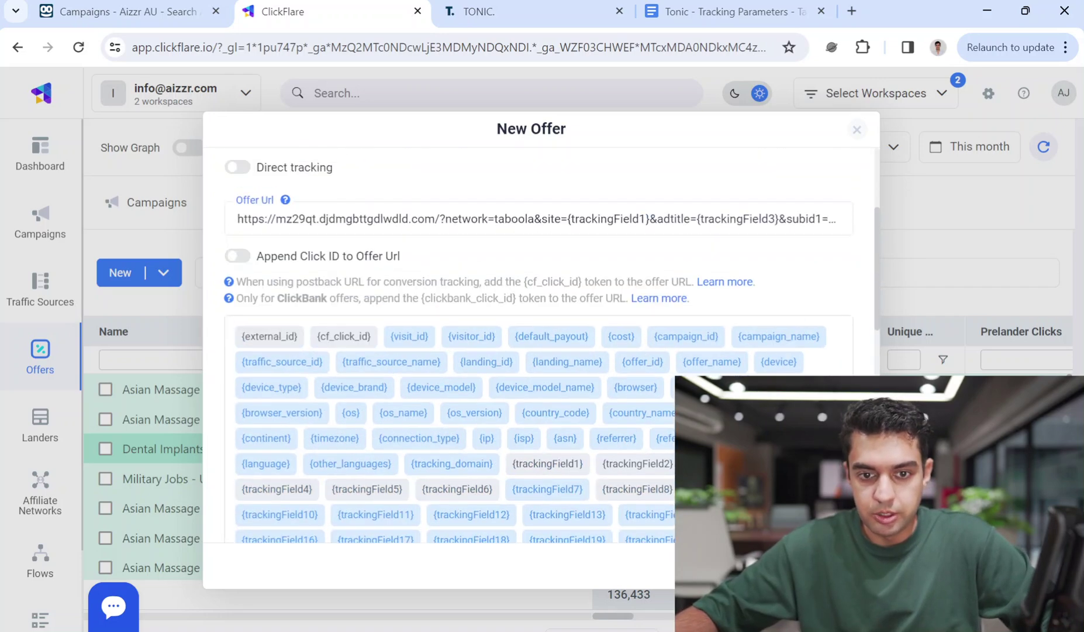
{"action": "triple_click", "coordinate": [487, 257]}
{"action": "key", "text": "ctrl+c"}
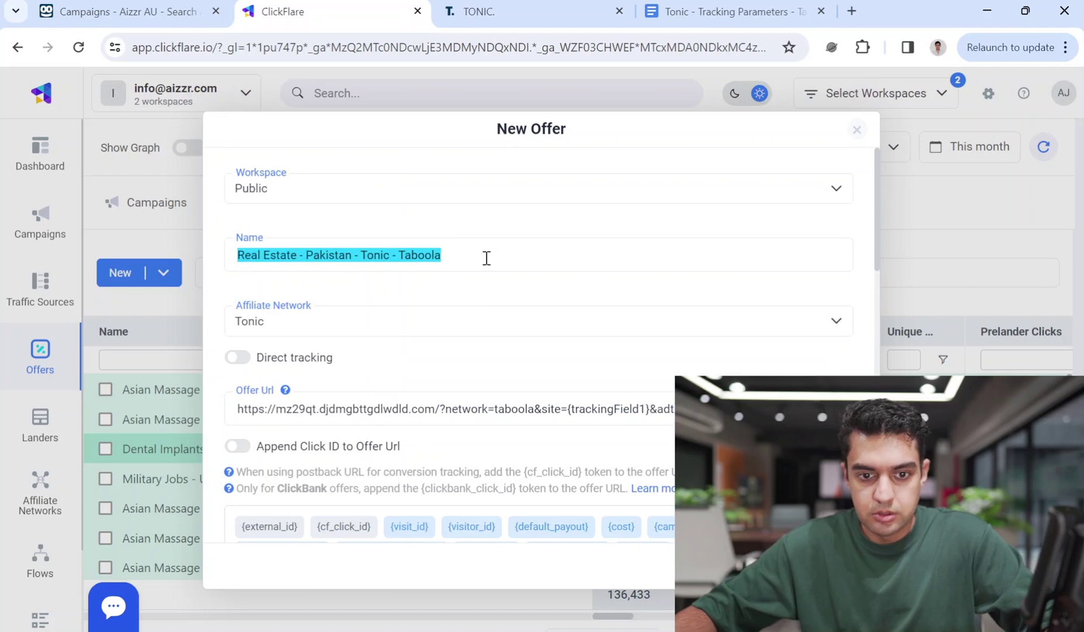
{"action": "left_click", "coordinate": [487, 257]}
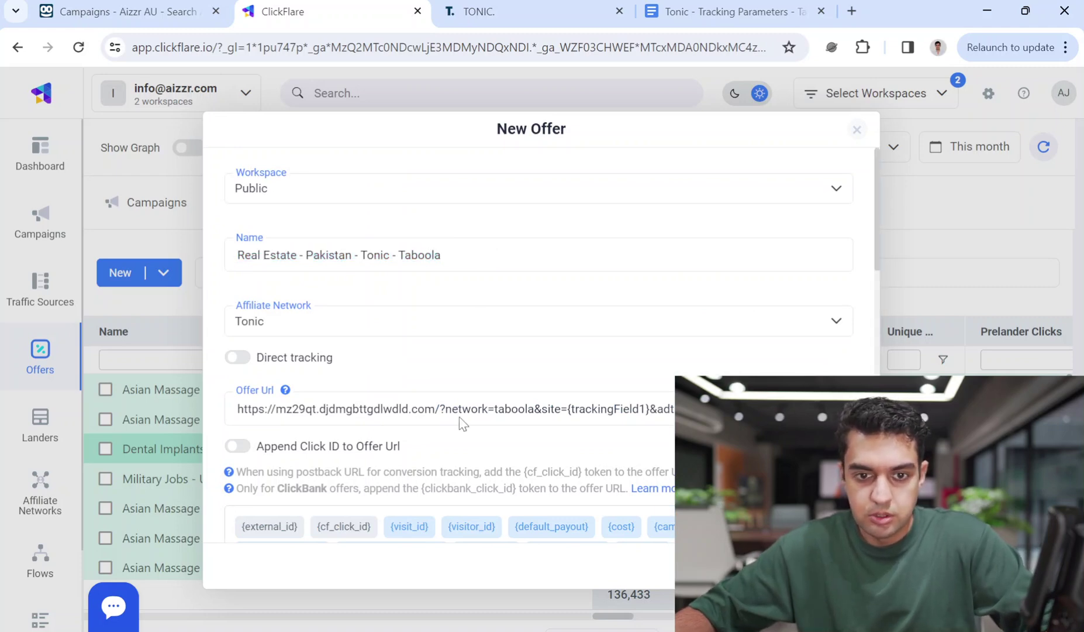
{"action": "key", "text": "Return"}
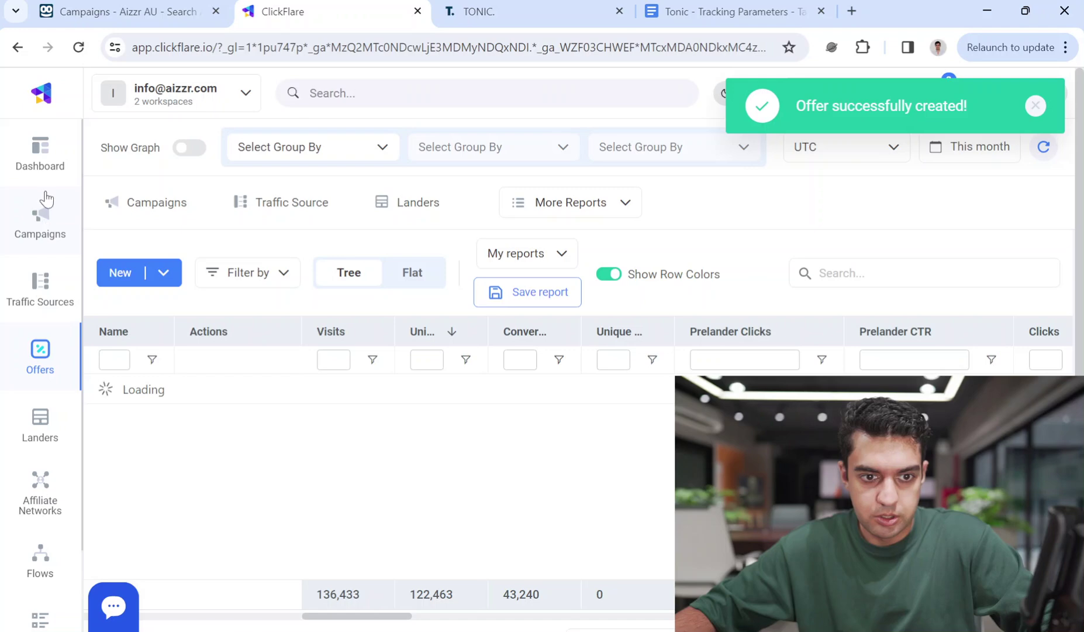
Start a new campaign named with the copied offer name, traffic source Taboola, country Pakistan
{"action": "left_click", "coordinate": [44, 222]}
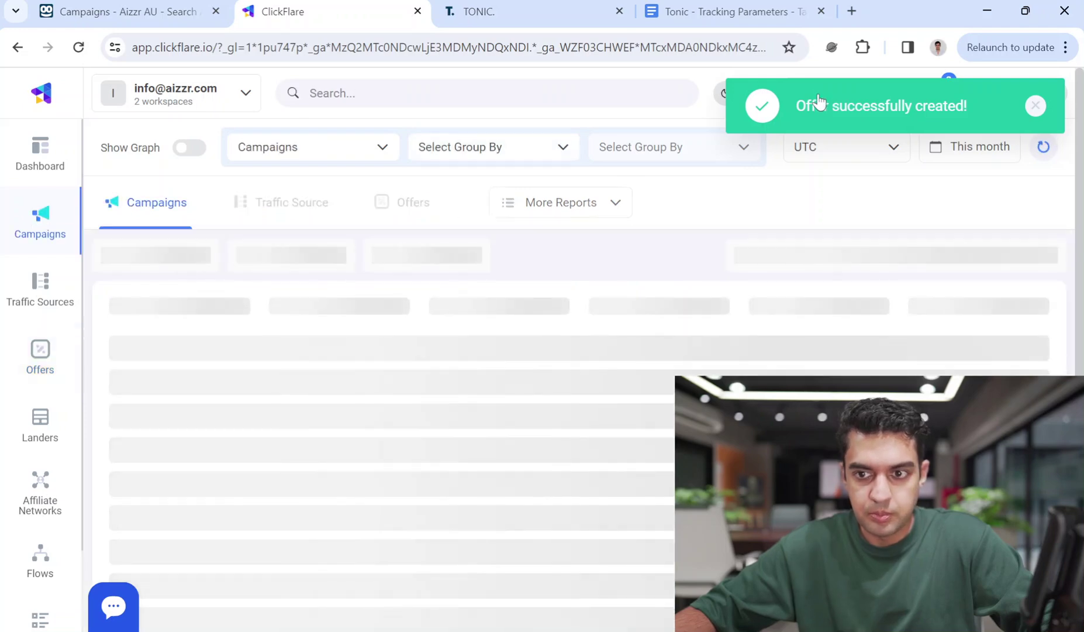
{"action": "left_click", "coordinate": [157, 272]}
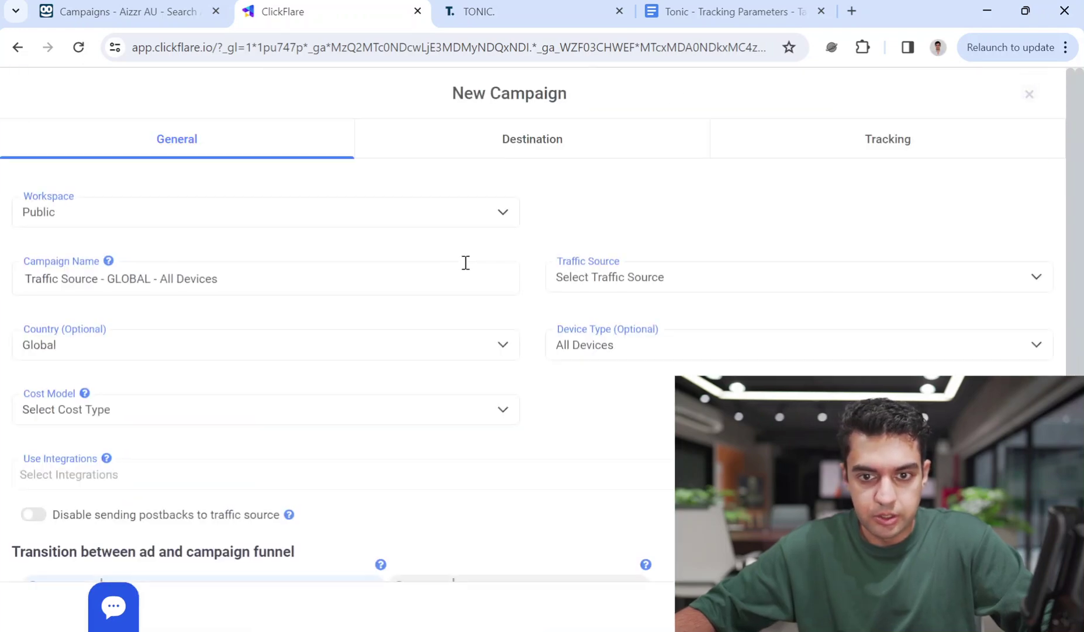
{"action": "triple_click", "coordinate": [145, 270]}
{"action": "key", "text": "ctrl+v"}
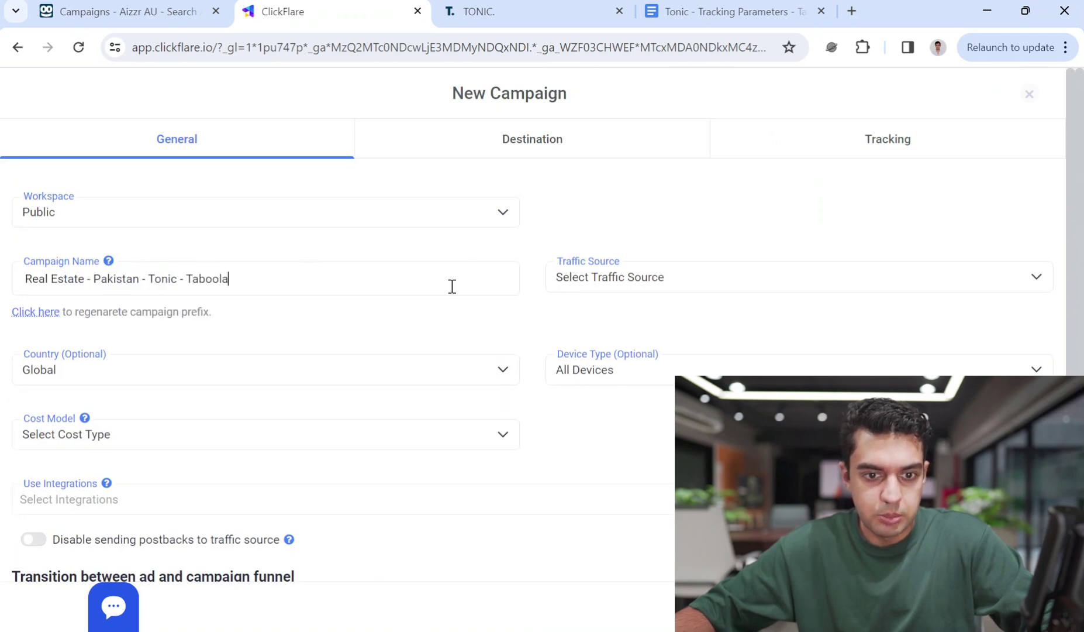
{"action": "left_click", "coordinate": [661, 284]}
{"action": "left_click", "coordinate": [630, 361]}
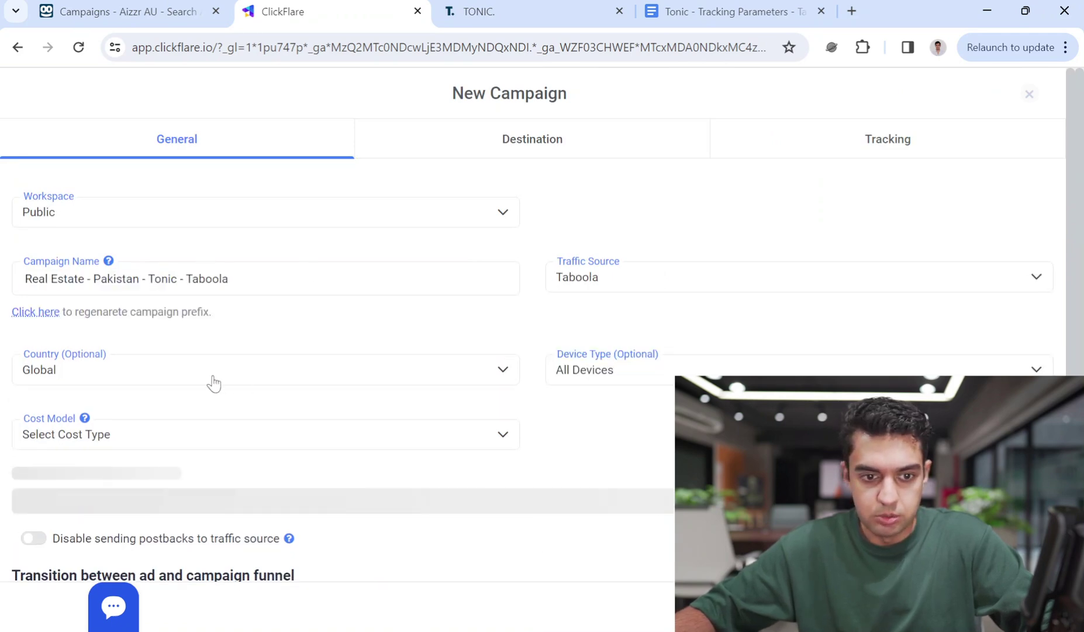
{"action": "left_click", "coordinate": [210, 381]}
{"action": "type", "text": "pak"}
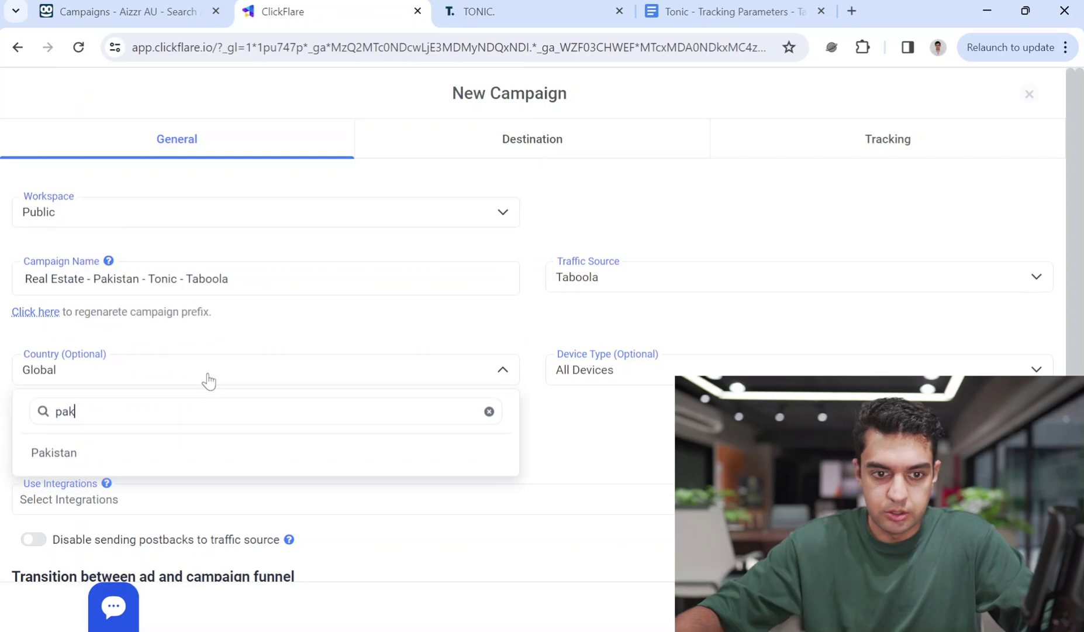
{"action": "left_click", "coordinate": [157, 462]}
Set the cost model to No Tracked and the device type to All Devices
{"action": "left_click", "coordinate": [574, 379]}
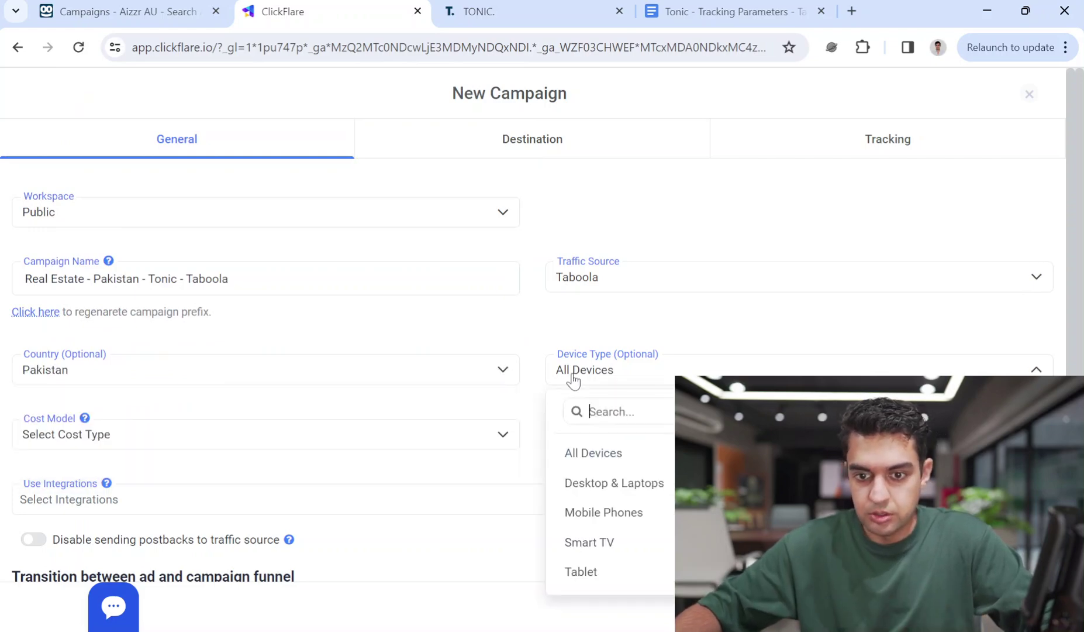
{"action": "left_click", "coordinate": [607, 514]}
{"action": "left_click", "coordinate": [345, 450]}
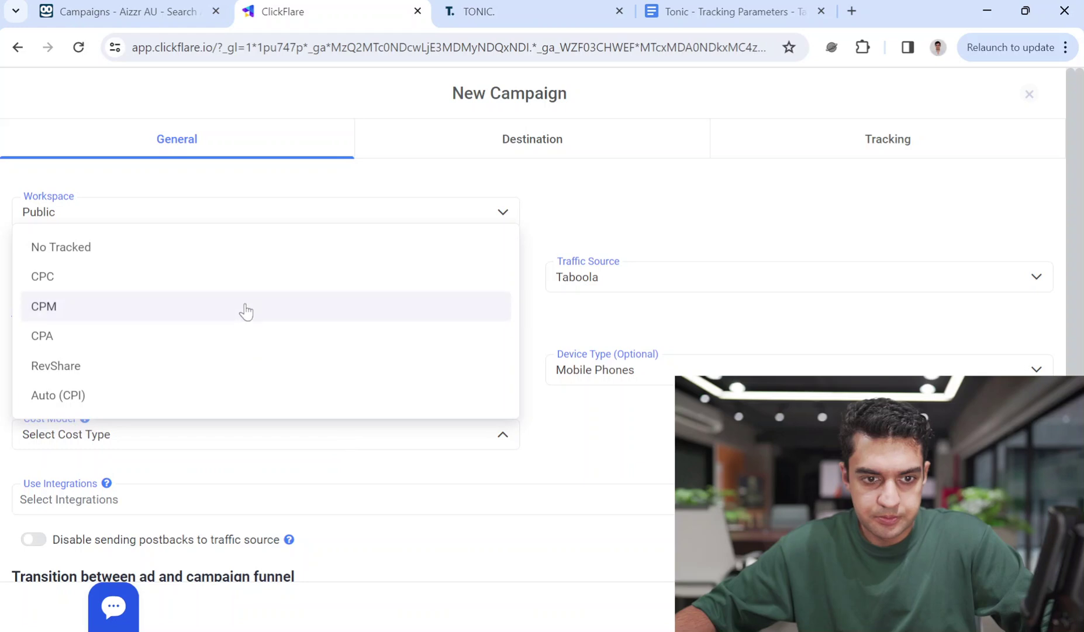
{"action": "left_click", "coordinate": [228, 256]}
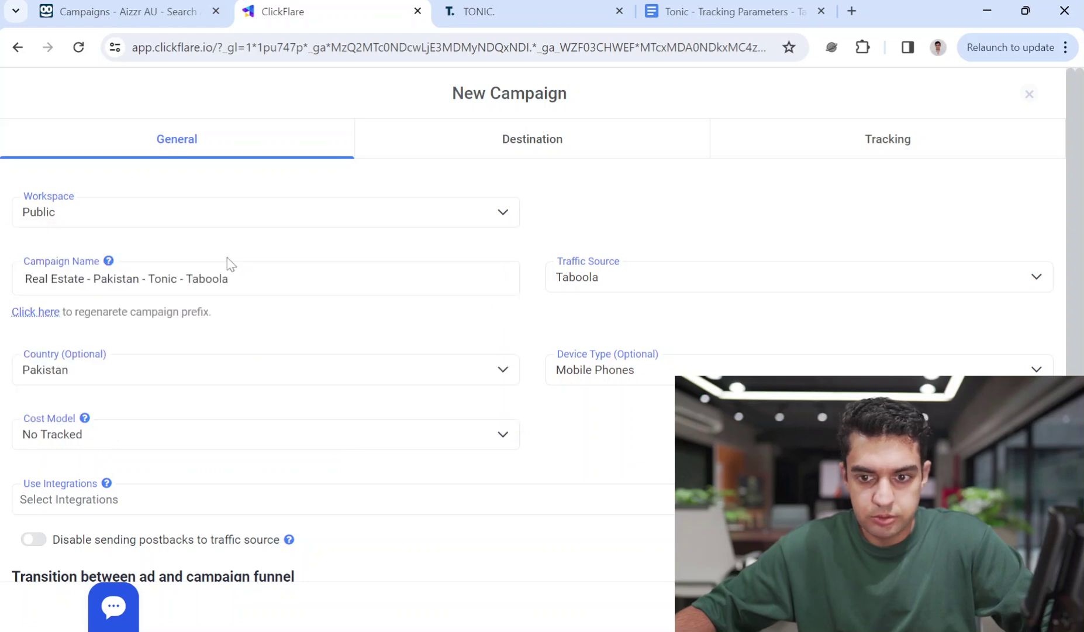
{"action": "left_click", "coordinate": [699, 356]}
{"action": "left_click", "coordinate": [643, 453]}
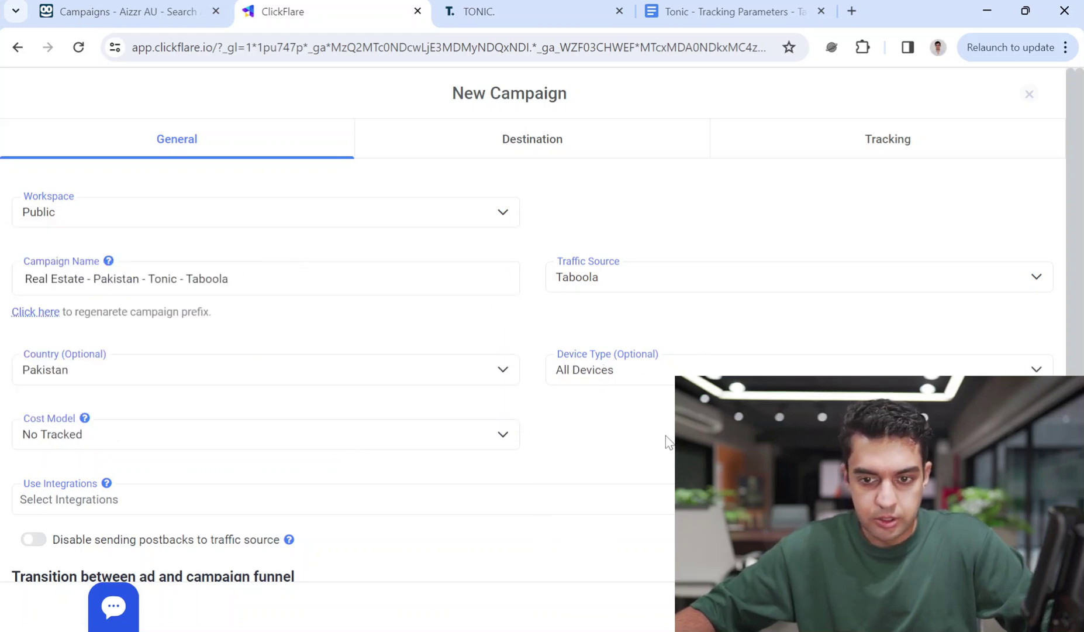
{"action": "scroll", "coordinate": [231, 513], "scroll_direction": "down", "scroll_amount": 4}
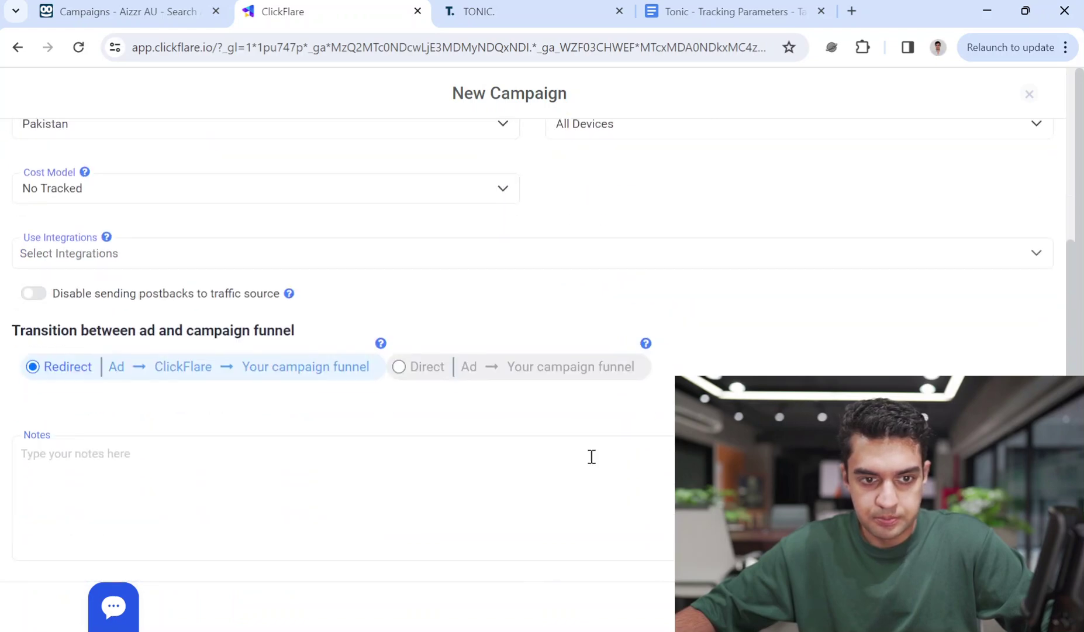
{"action": "scroll", "coordinate": [561, 451], "scroll_direction": "up", "scroll_amount": 3}
{"action": "left_click", "coordinate": [671, 292]}
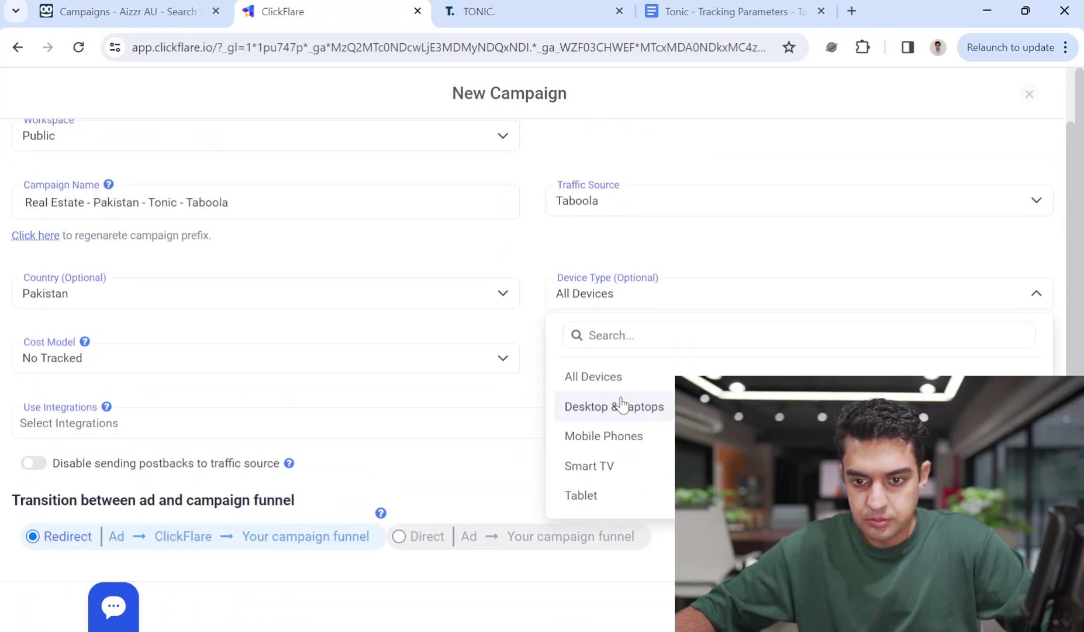
{"action": "left_click", "coordinate": [622, 377]}
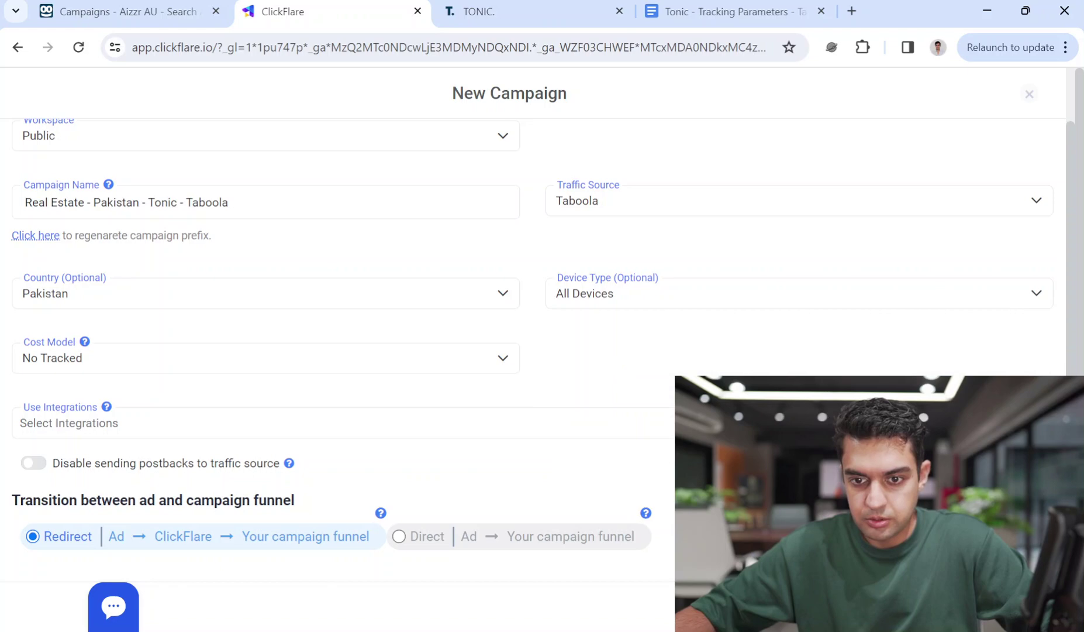
{"action": "scroll", "coordinate": [526, 351], "scroll_direction": "down", "scroll_amount": 8}
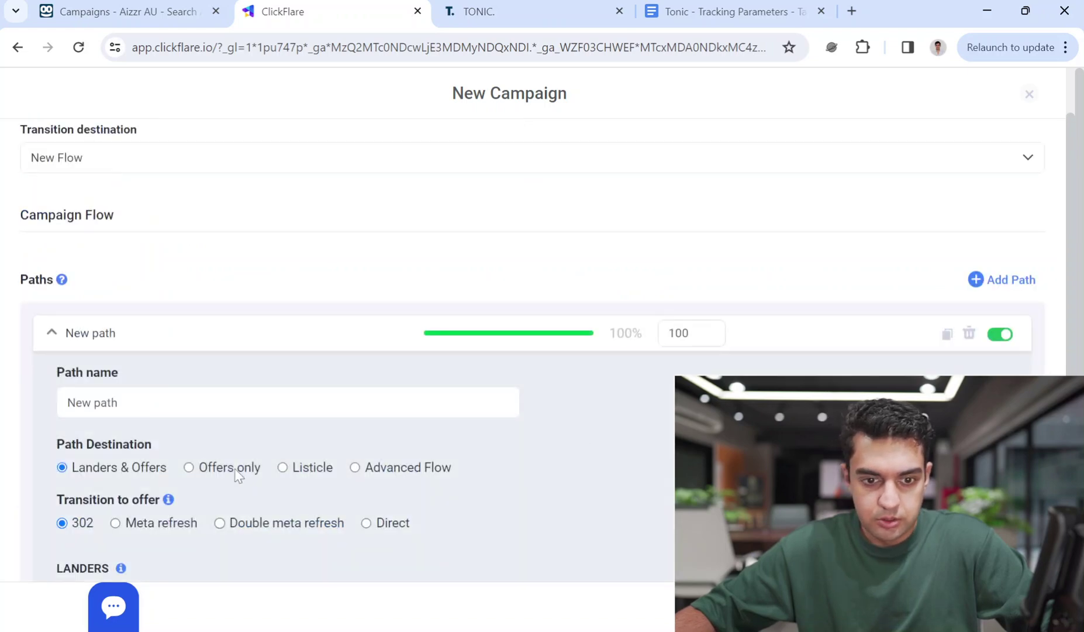
Route the campaign path directly to the Real Estate - Pakistan - Tonic - Taboola offer
{"action": "left_click", "coordinate": [236, 472]}
{"action": "scroll", "coordinate": [279, 468], "scroll_direction": "down", "scroll_amount": 3}
{"action": "left_click", "coordinate": [224, 448]}
{"action": "key", "text": "ctrl+v"}
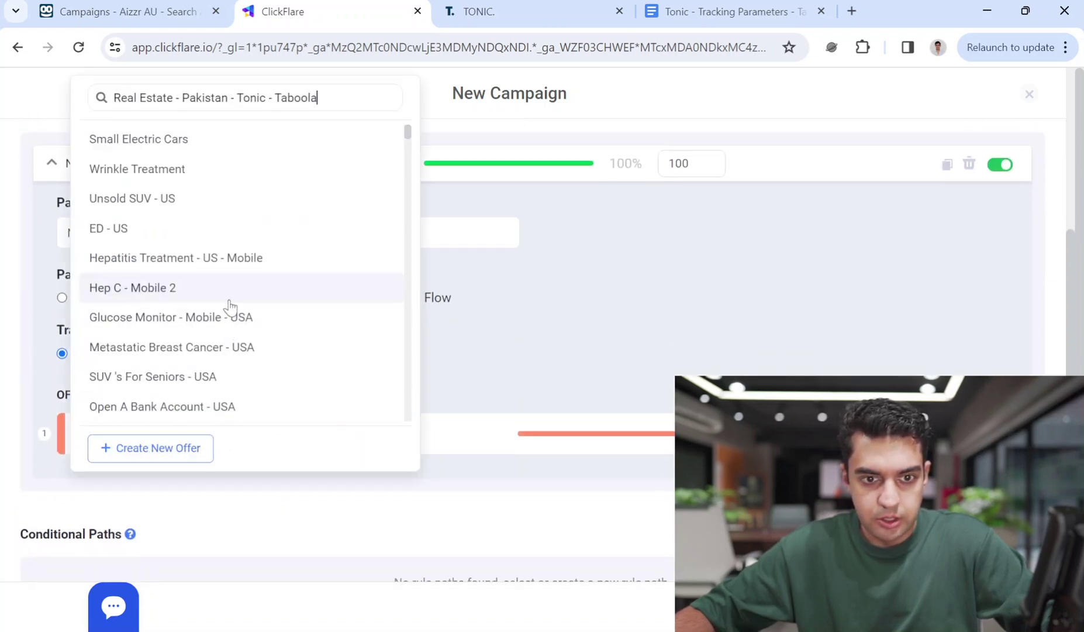
{"action": "left_click", "coordinate": [199, 518]}
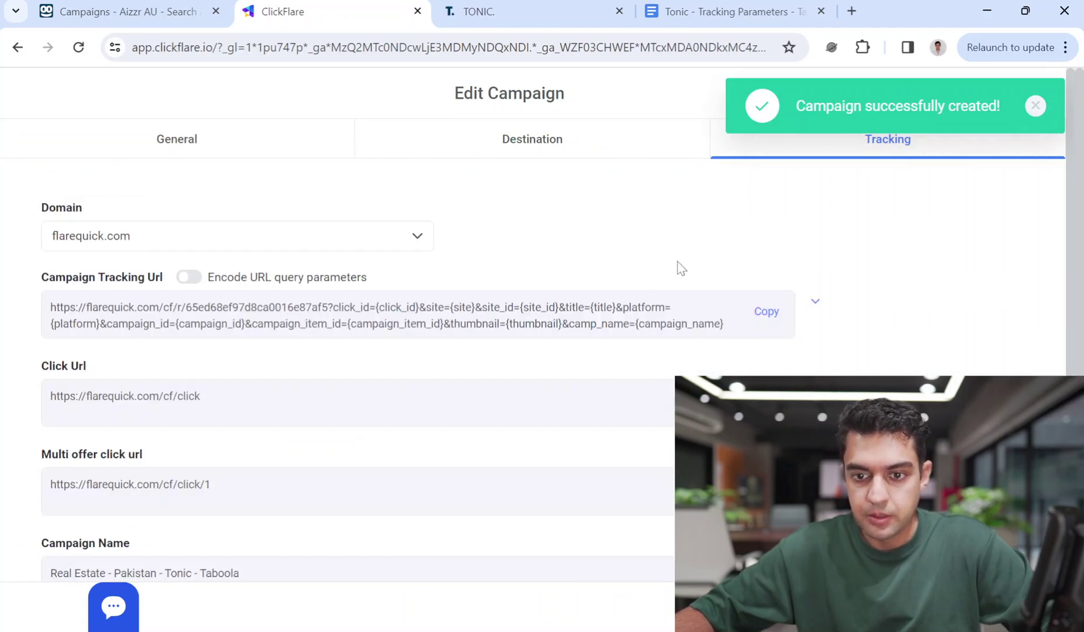
Open the new campaign's tracking URL in a new tab
{"action": "triple_click", "coordinate": [578, 316]}
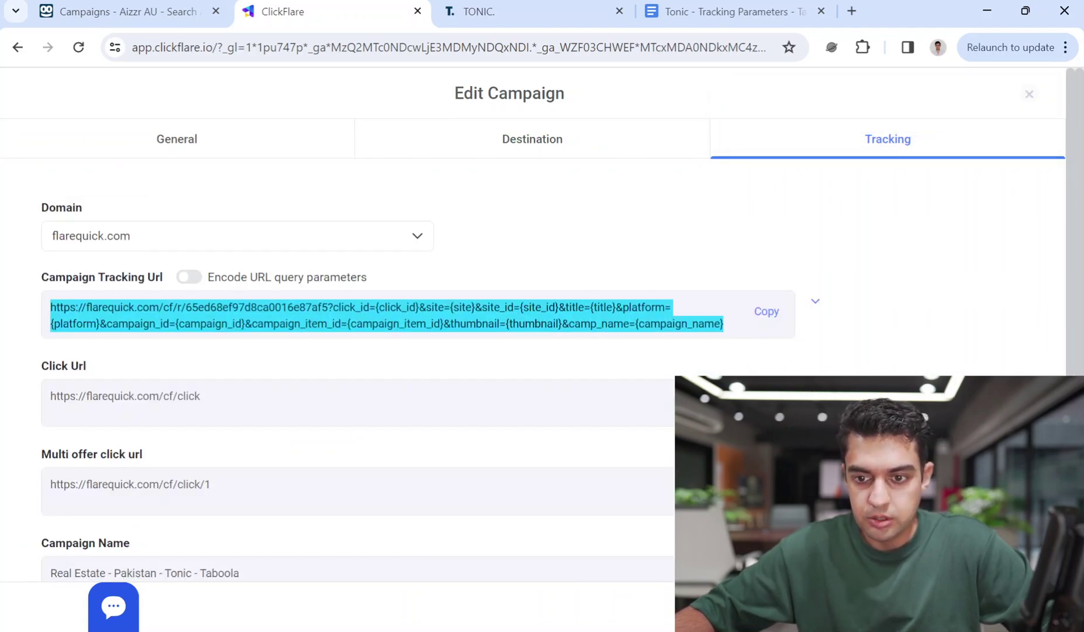
{"action": "right_click", "coordinate": [723, 323]}
{"action": "left_click", "coordinate": [747, 373]}
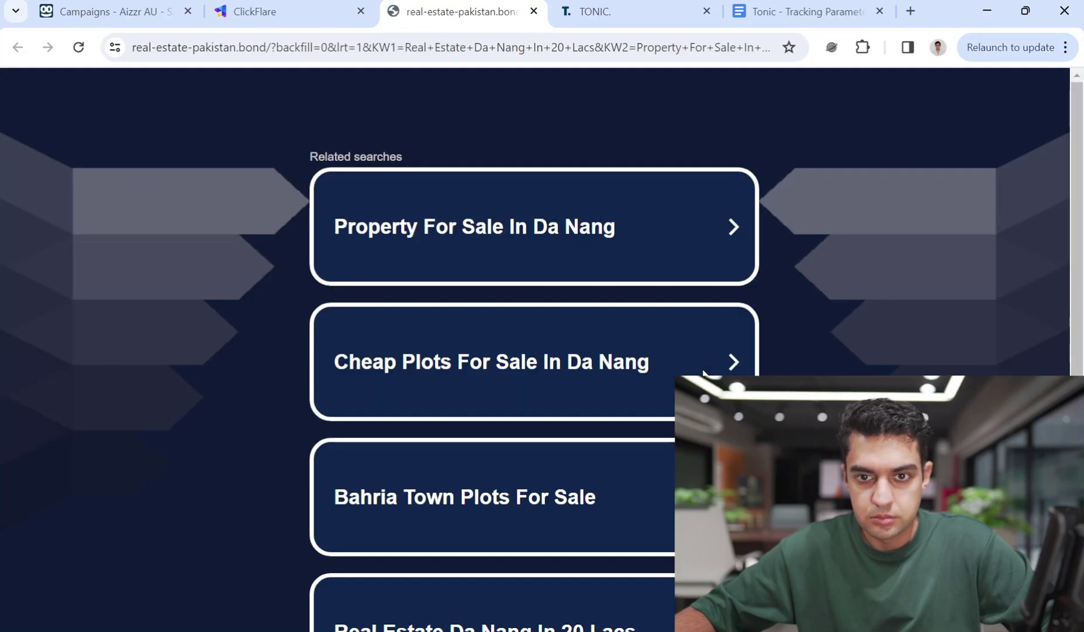
Review the test-click page of Vietnam property ads, then return to the Da Nang related searches
{"action": "scroll", "coordinate": [703, 372], "scroll_direction": "down", "scroll_amount": 3}
{"action": "scroll", "coordinate": [703, 372], "scroll_direction": "up", "scroll_amount": 3}
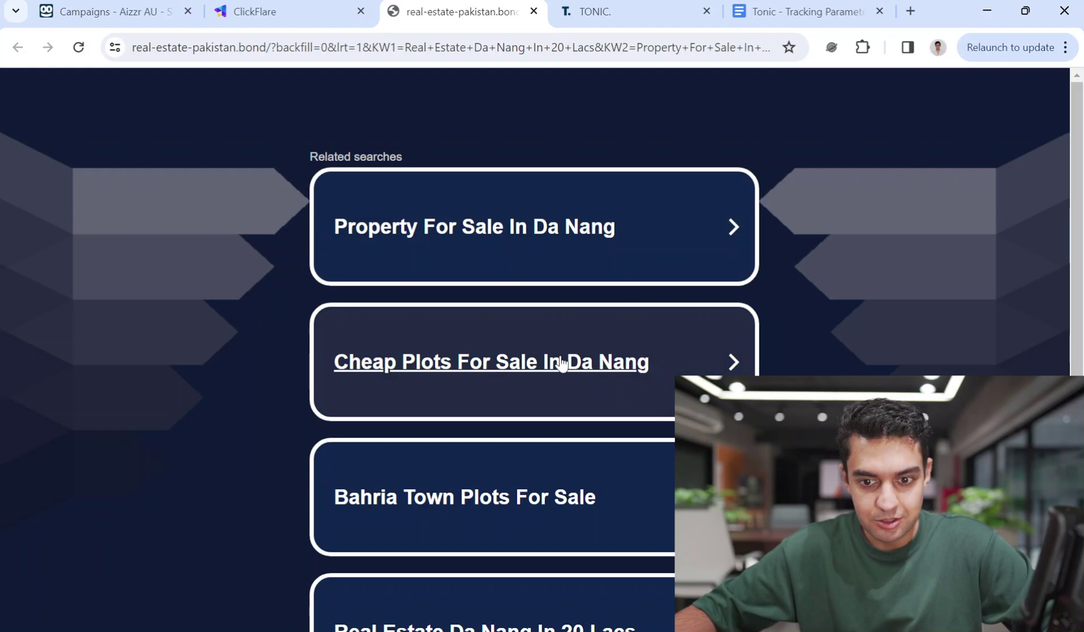
{"action": "scroll", "coordinate": [599, 509], "scroll_direction": "down", "scroll_amount": 3}
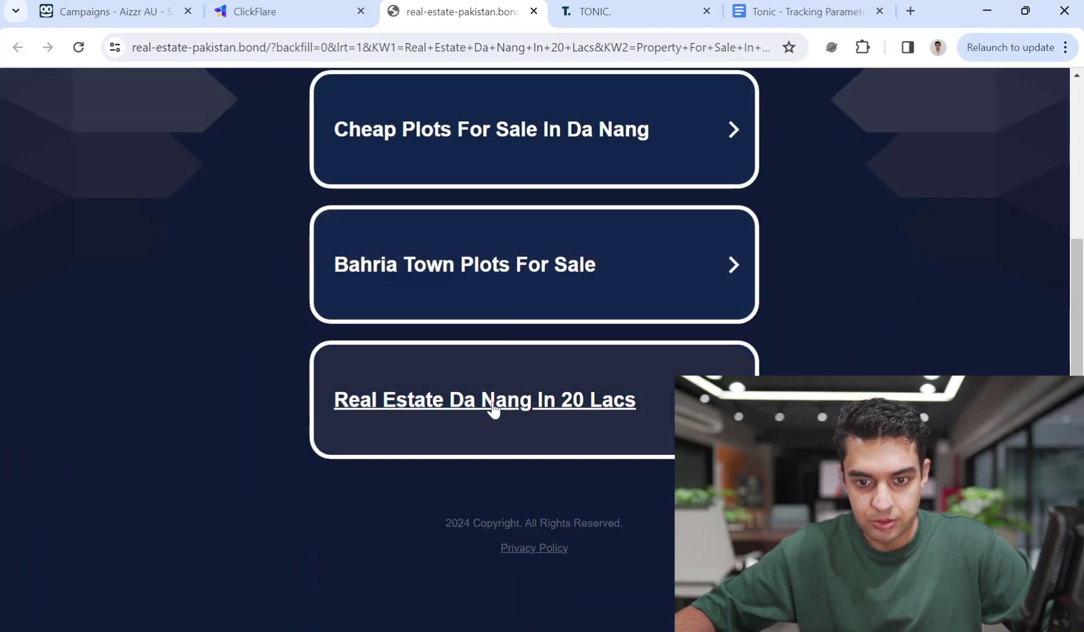
{"action": "scroll", "coordinate": [574, 412], "scroll_direction": "up", "scroll_amount": 4}
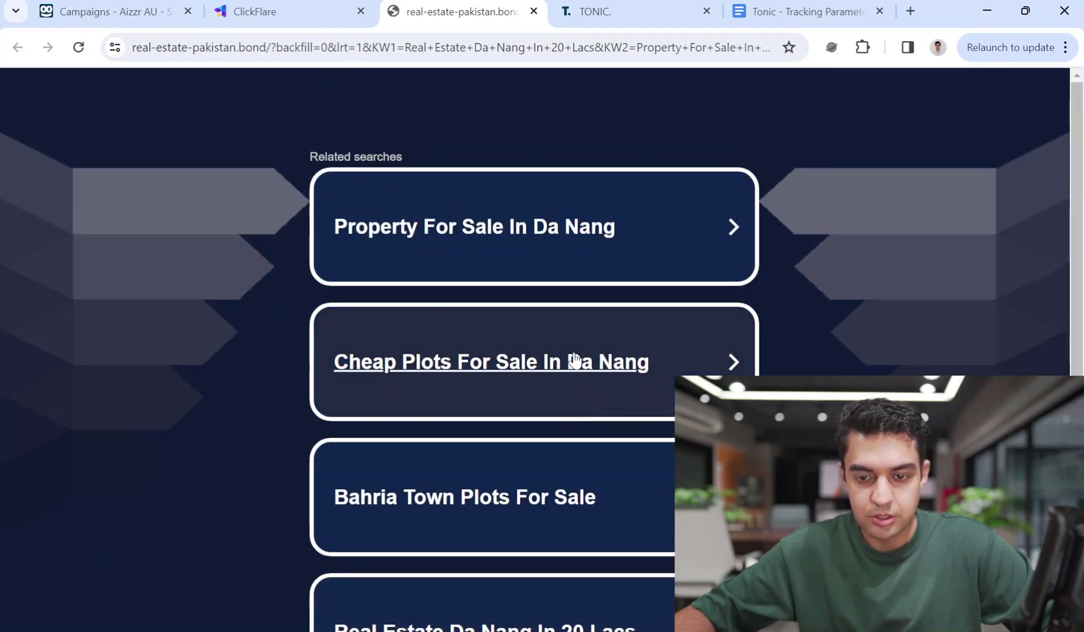
{"action": "scroll", "coordinate": [591, 381], "scroll_direction": "down", "scroll_amount": 4}
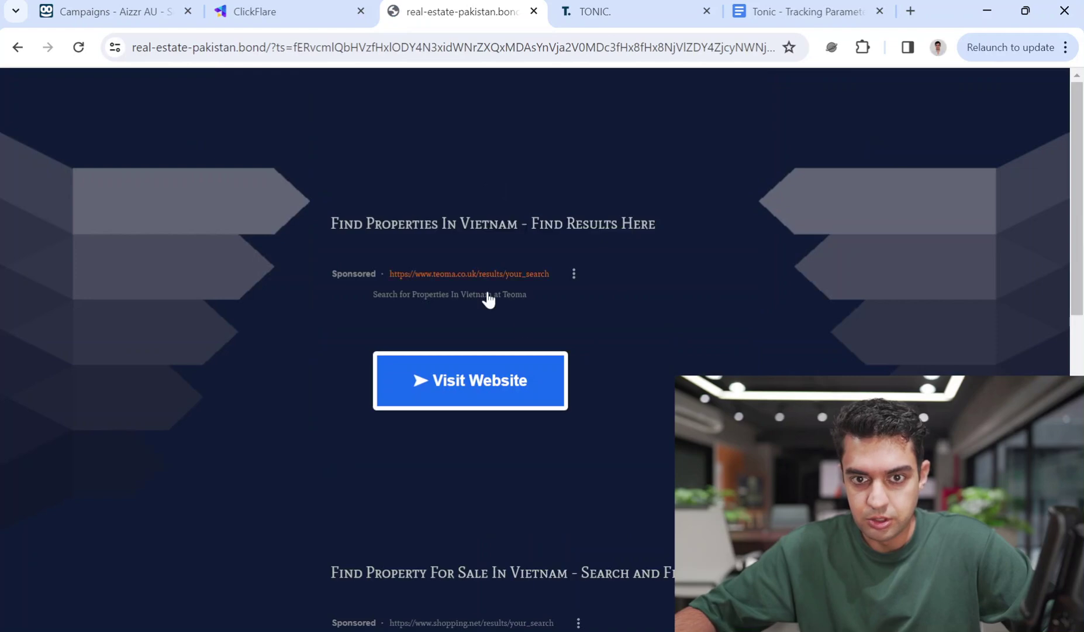
{"action": "scroll", "coordinate": [564, 408], "scroll_direction": "down", "scroll_amount": 1}
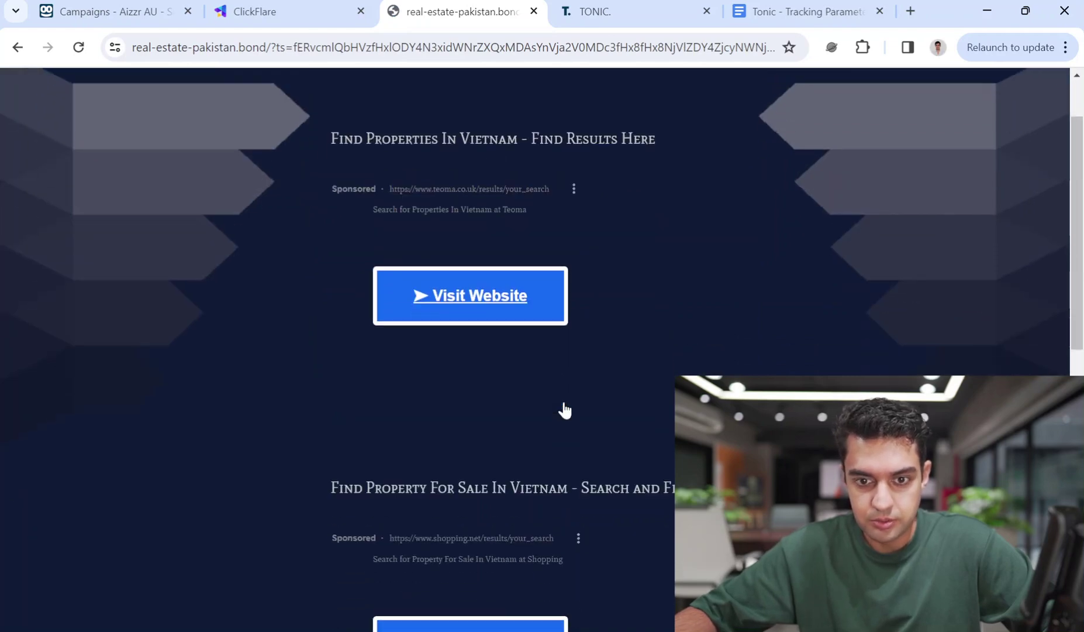
{"action": "left_click", "coordinate": [17, 47]}
Copy the ClickFlare campaign tracking URL and move to the Taboola campaigns list
{"action": "scroll", "coordinate": [641, 380], "scroll_direction": "up", "scroll_amount": 3}
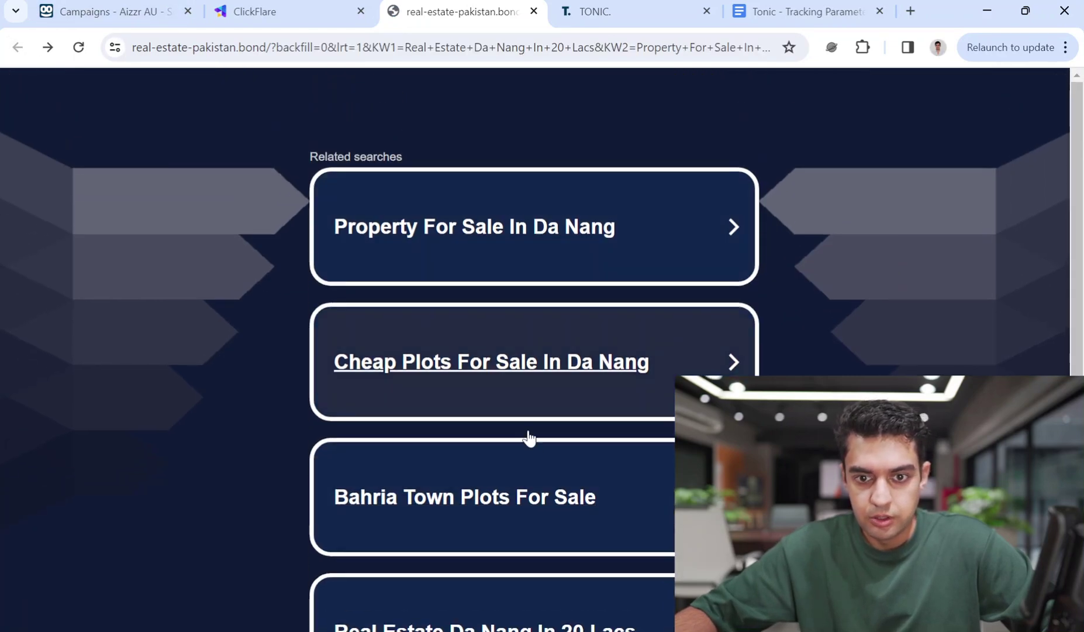
{"action": "scroll", "coordinate": [535, 433], "scroll_direction": "down", "scroll_amount": 1}
{"action": "left_click", "coordinate": [322, 6]}
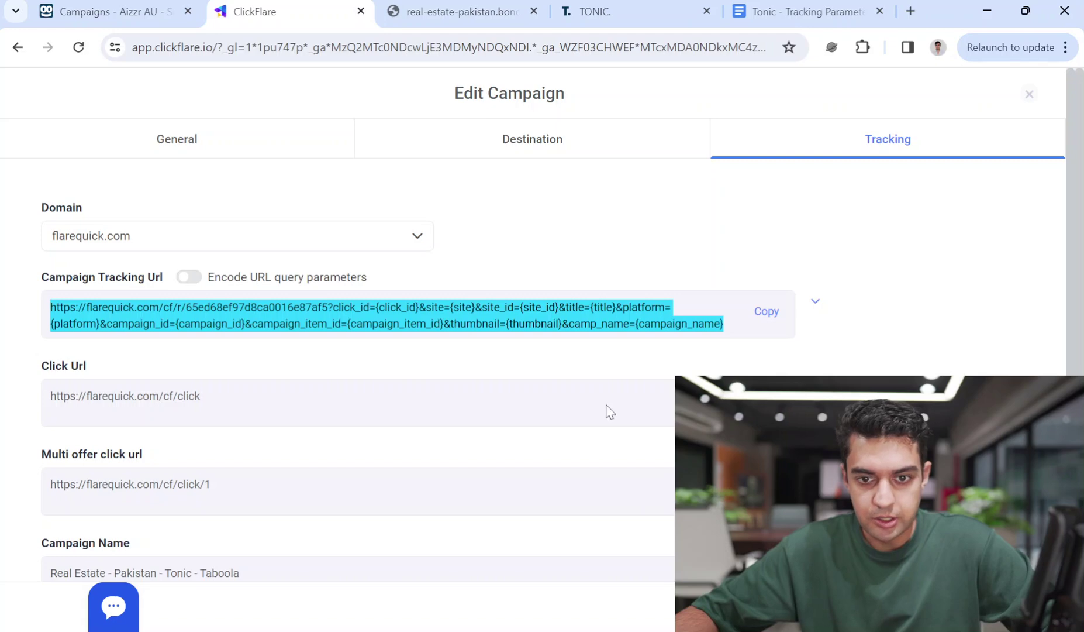
{"action": "left_click", "coordinate": [767, 311]}
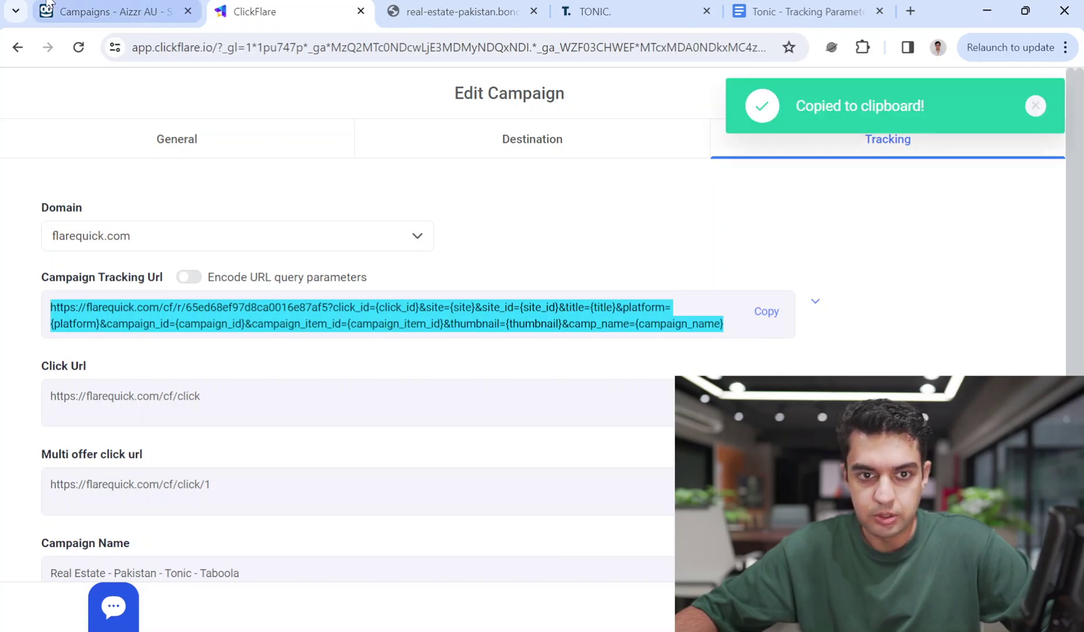
{"action": "left_click", "coordinate": [108, 8]}
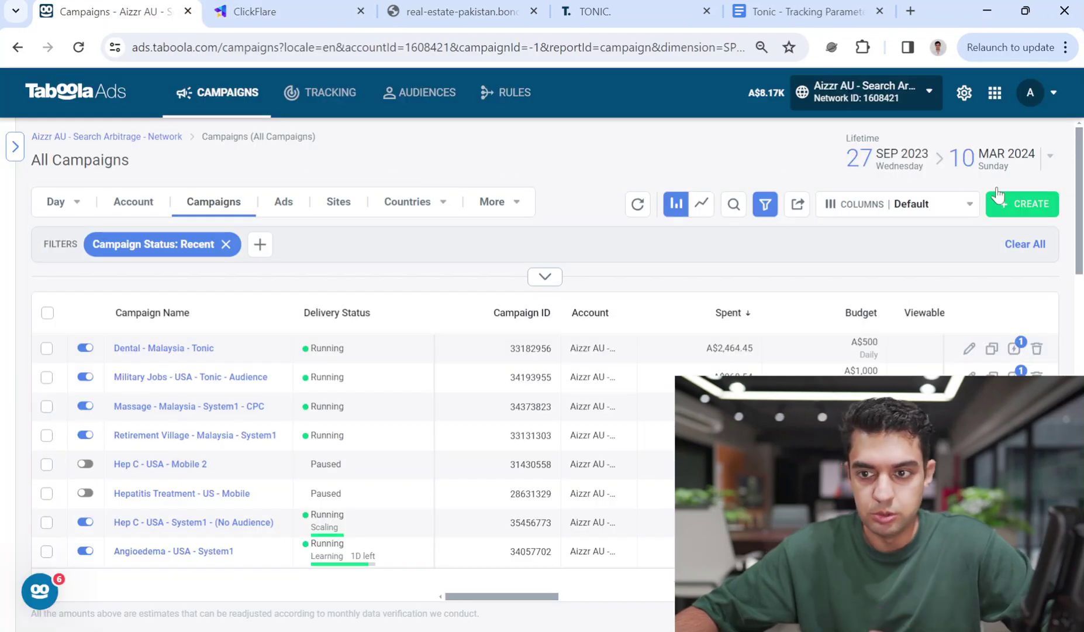
Start a new Taboola campaign under the Misc Tonic - SC account
{"action": "left_click", "coordinate": [1030, 205]}
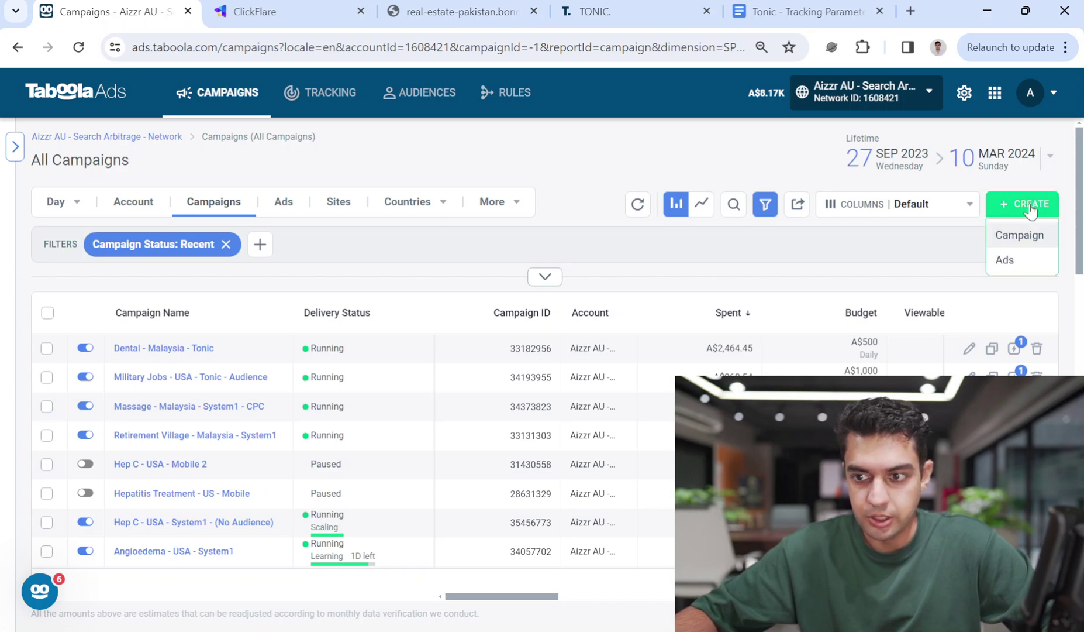
{"action": "left_click", "coordinate": [1021, 235]}
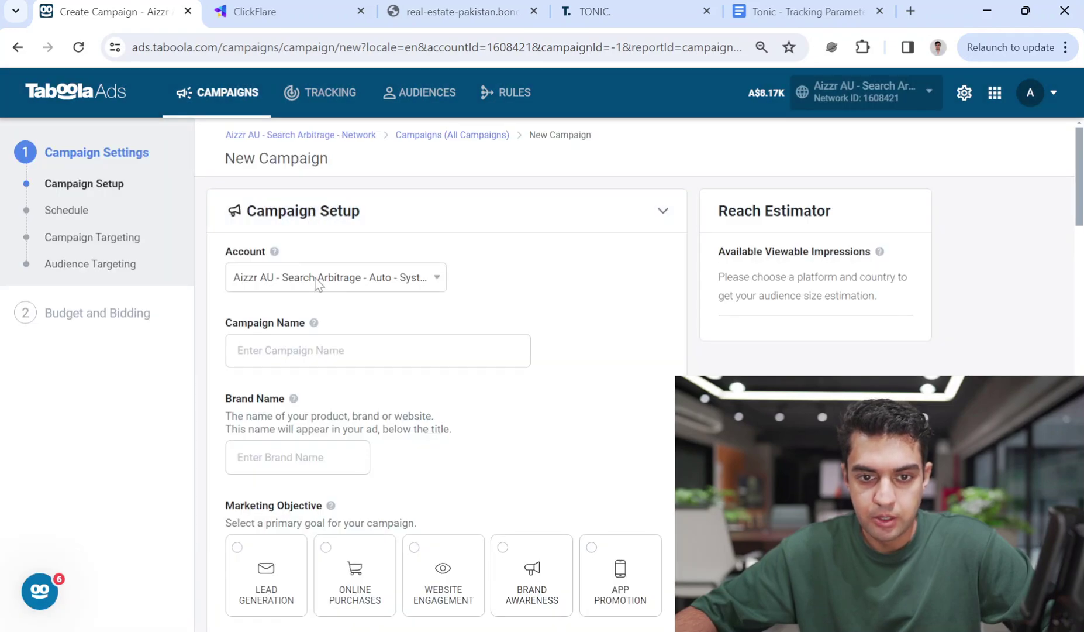
{"action": "left_click", "coordinate": [319, 283]}
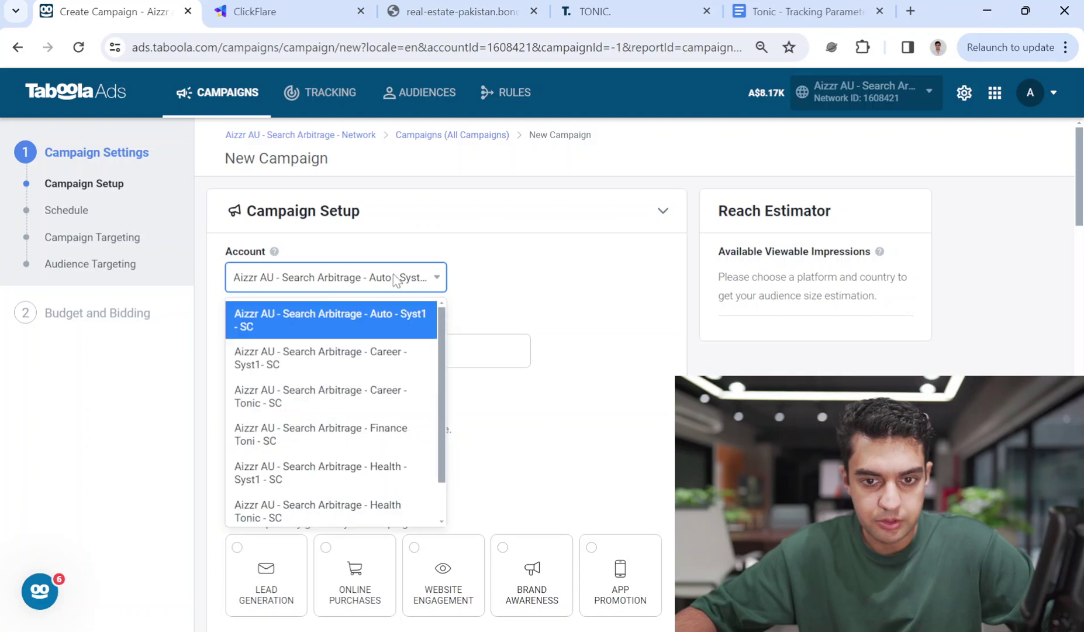
{"action": "scroll", "coordinate": [429, 436], "scroll_direction": "down", "scroll_amount": 1}
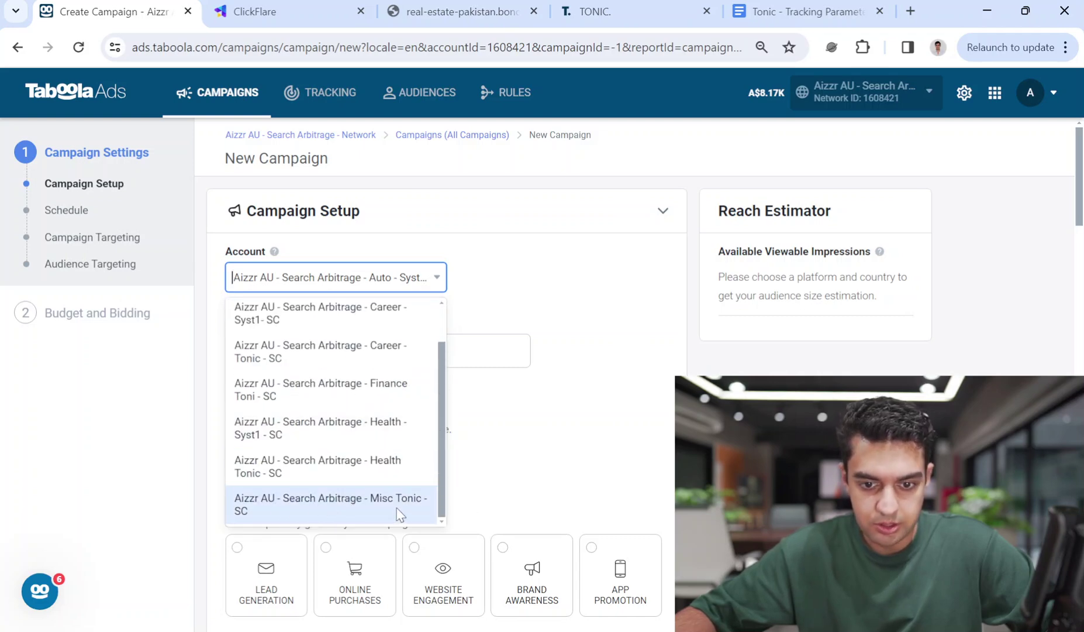
{"action": "scroll", "coordinate": [389, 375], "scroll_direction": "up", "scroll_amount": 1}
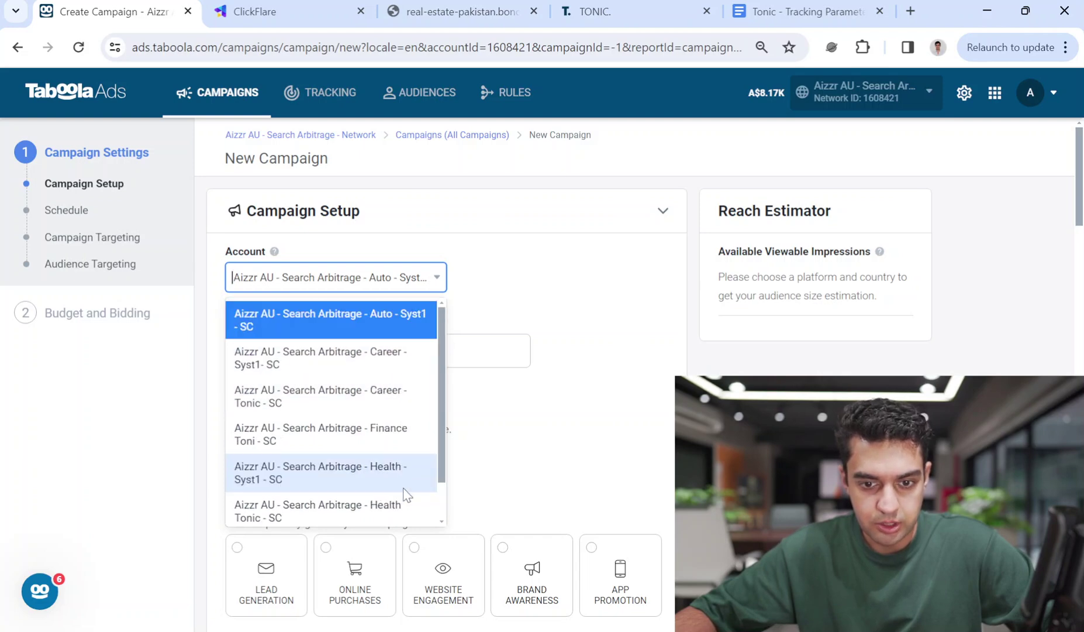
{"action": "scroll", "coordinate": [387, 493], "scroll_direction": "down", "scroll_amount": 1}
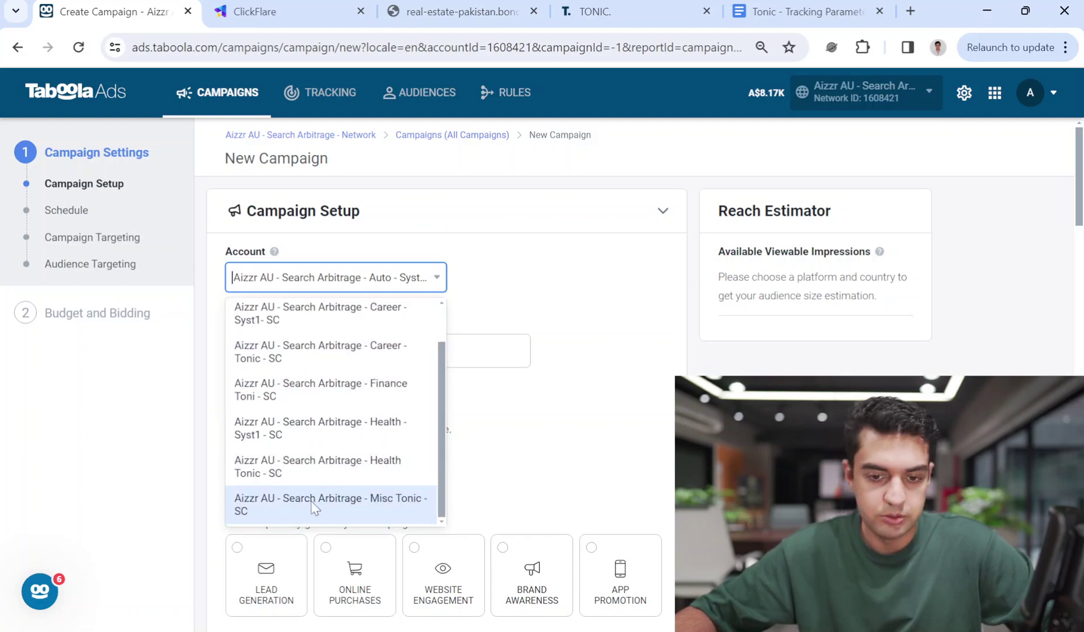
{"action": "left_click", "coordinate": [312, 500]}
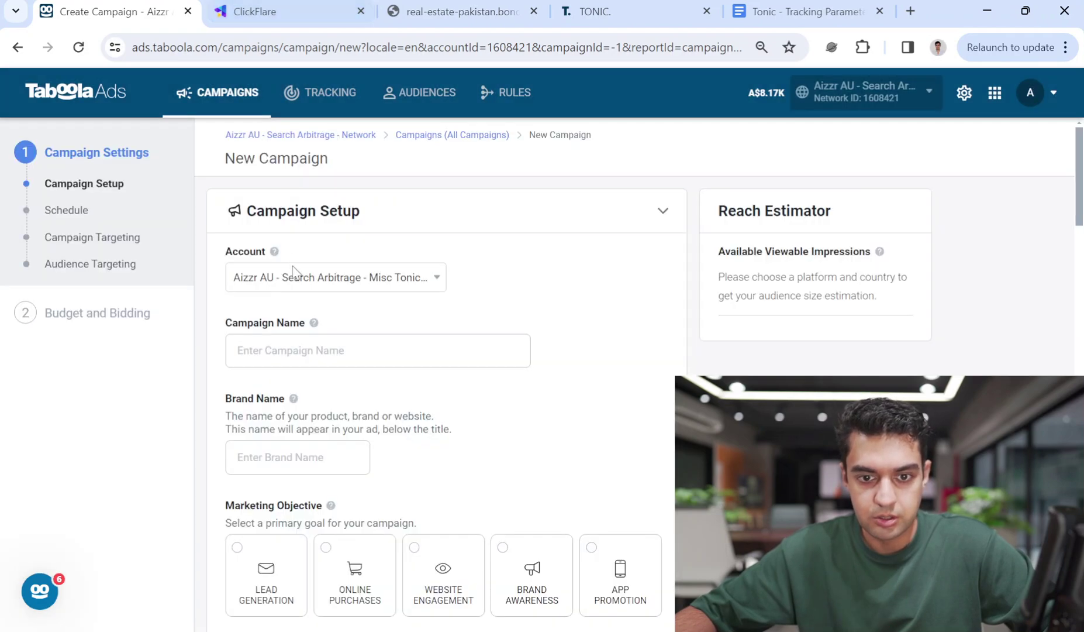
Name the campaign Real Estate - Pakistan - Tonic with brand name 'Cheap Plots For Sale | Search Ads'
{"action": "left_click", "coordinate": [296, 356]}
{"action": "type", "text": "Real"}
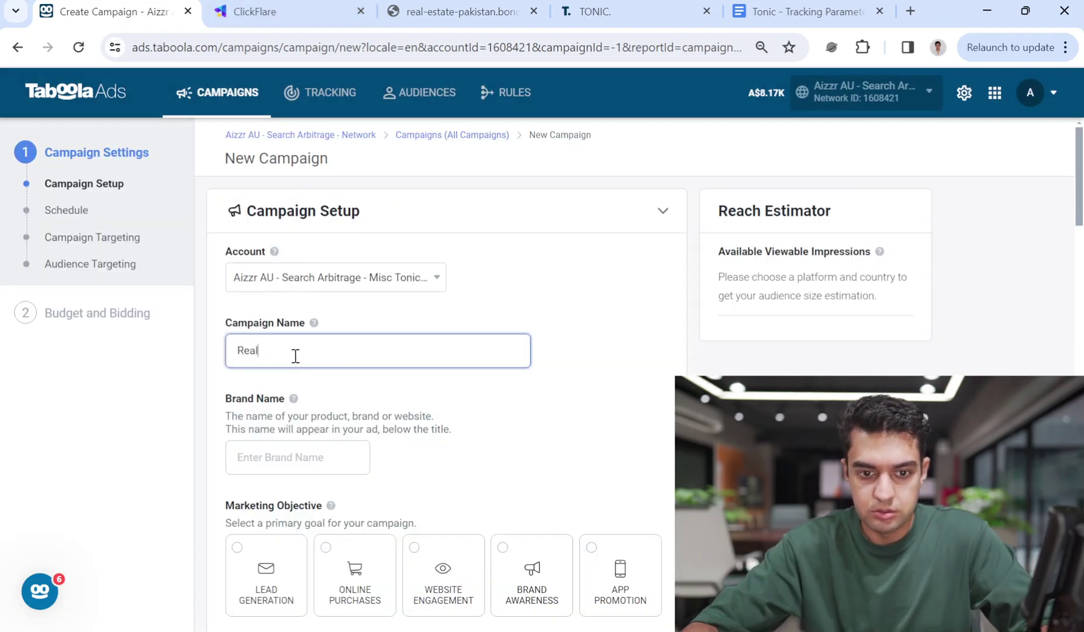
{"action": "type", "text": " Estate Paki"}
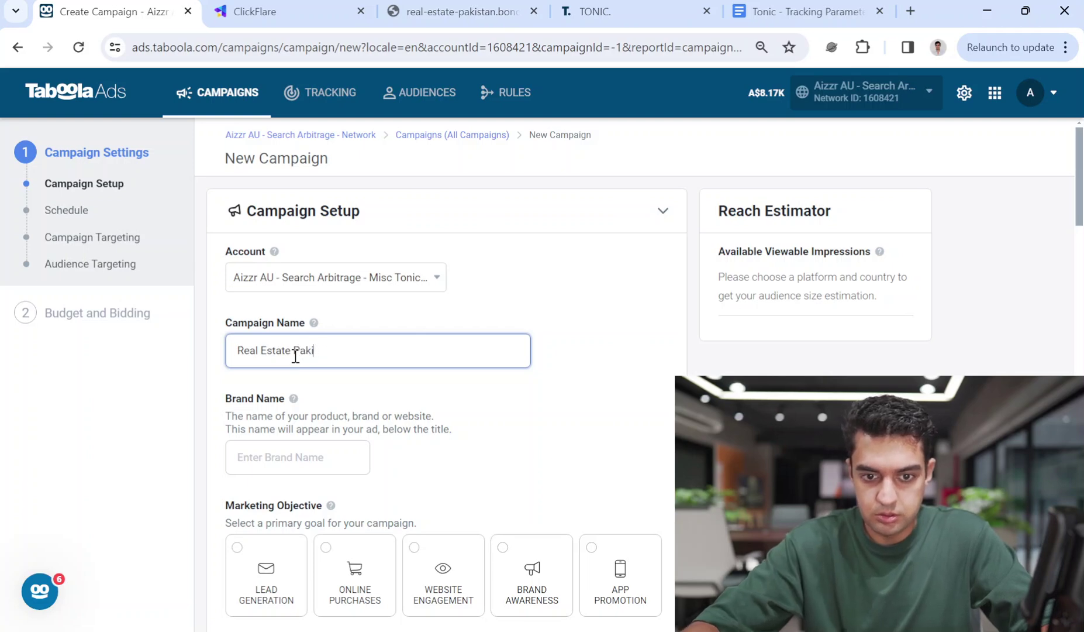
{"action": "type", "text": "syPakistan - Tonic"}
{"action": "left_click", "coordinate": [304, 451]}
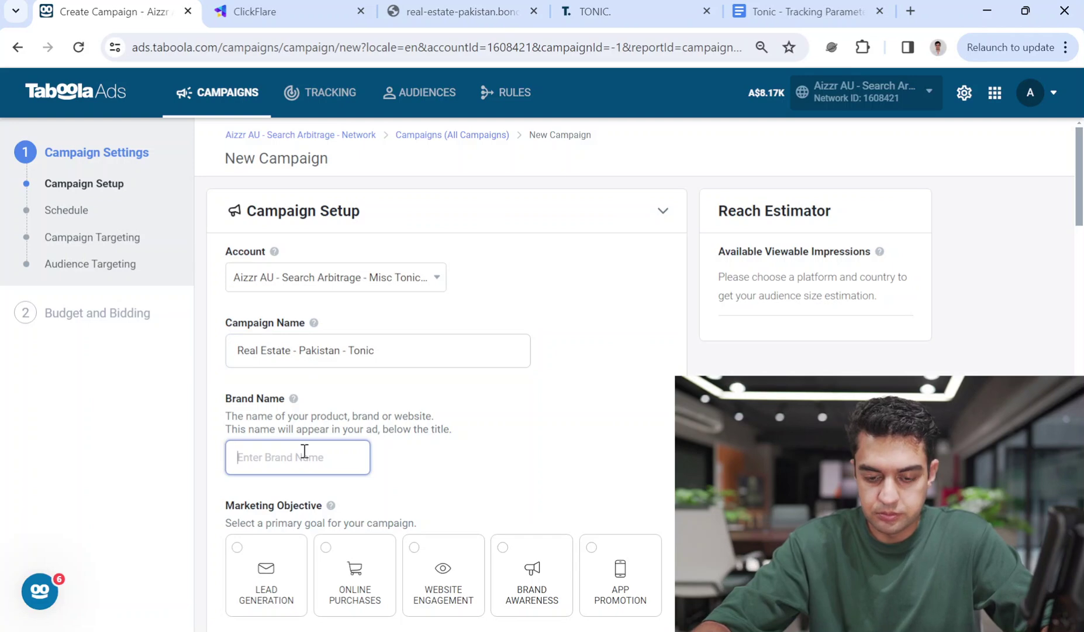
{"action": "type", "text": "Cheap Plots For Sale |"}
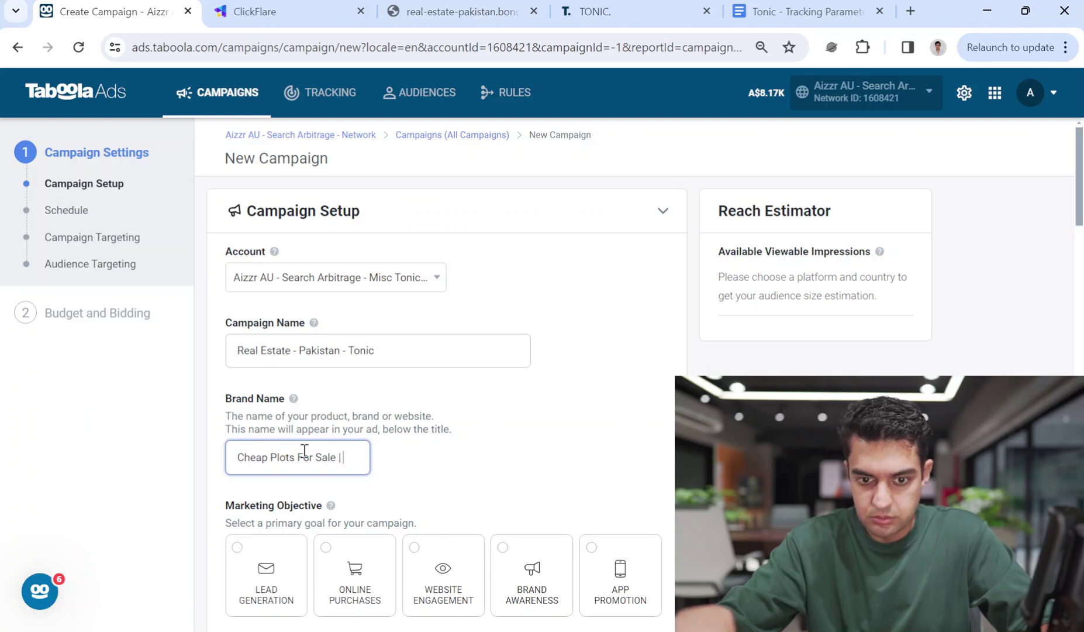
{"action": "type", "text": " Search Ads"}
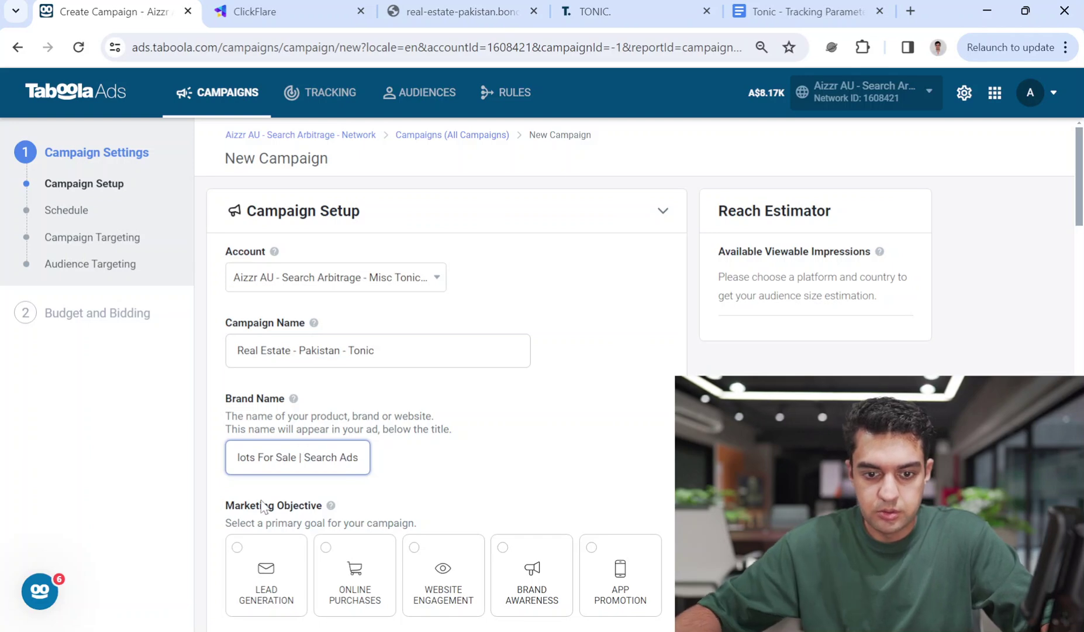
{"action": "left_click", "coordinate": [263, 507]}
Choose the Lead Generation objective with Purchase as the conversion event
{"action": "left_click", "coordinate": [266, 570]}
{"action": "scroll", "coordinate": [665, 422], "scroll_direction": "down", "scroll_amount": 2}
{"action": "scroll", "coordinate": [665, 422], "scroll_direction": "down", "scroll_amount": 3}
{"action": "scroll", "coordinate": [298, 544], "scroll_direction": "up", "scroll_amount": 1}
{"action": "left_click", "coordinate": [293, 565]}
{"action": "scroll", "coordinate": [342, 509], "scroll_direction": "down", "scroll_amount": 1}
{"action": "left_click", "coordinate": [338, 511]}
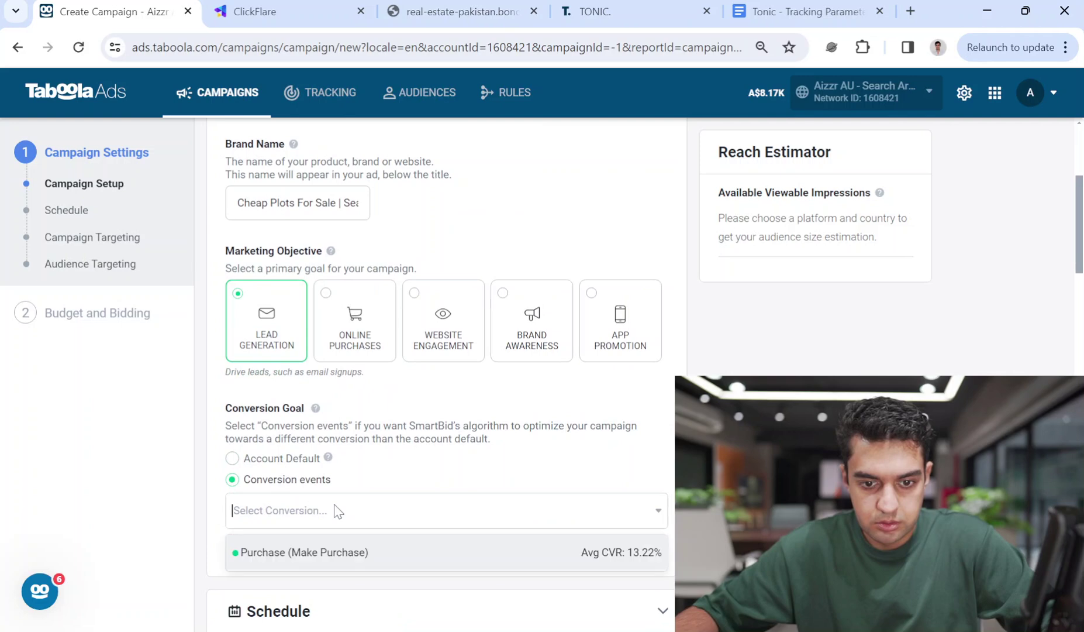
{"action": "left_click", "coordinate": [336, 549]}
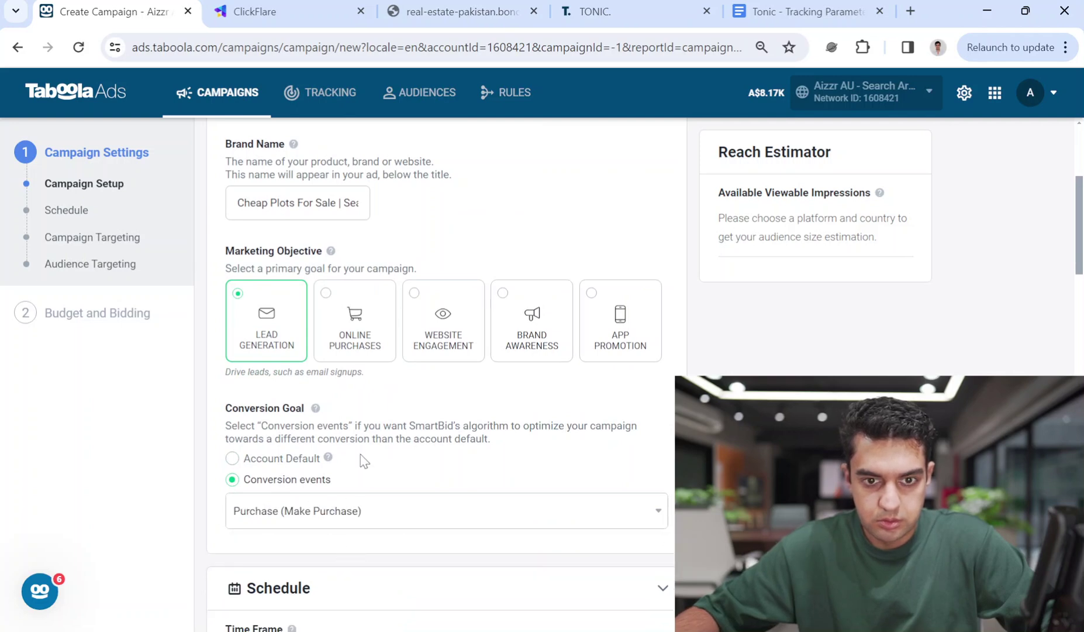
Change the brand name to 'Urgent Sale Plots | Search Ads'
{"action": "double_click", "coordinate": [249, 203]}
{"action": "type", "text": "Urgent Sale"}
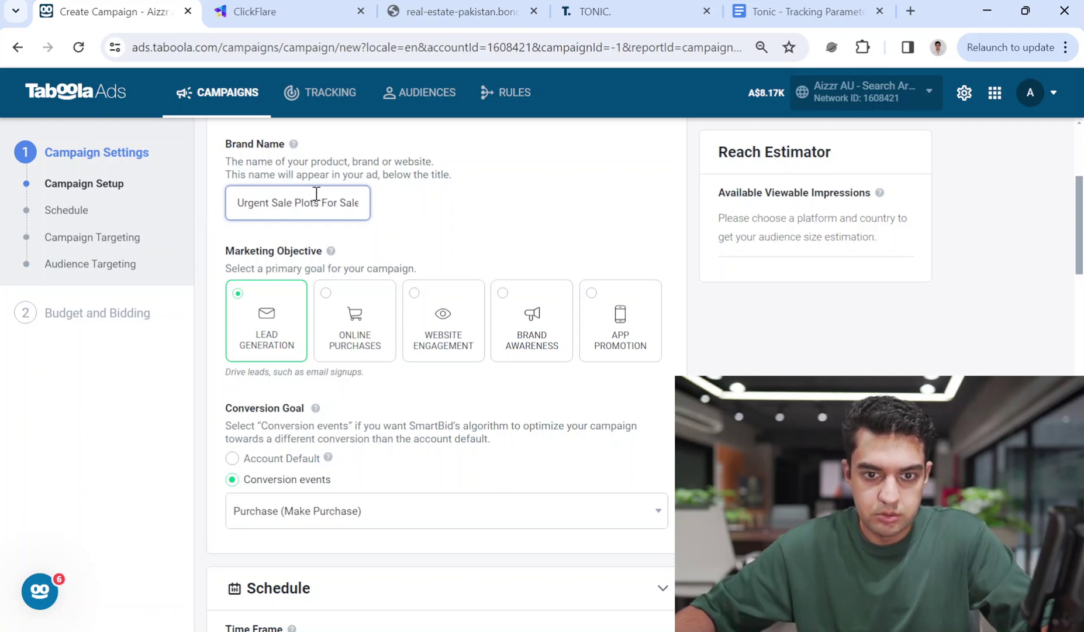
{"action": "left_click_drag", "start_coordinate": [348, 209], "coordinate": [293, 202]}
{"action": "key", "text": "BackSpace"}
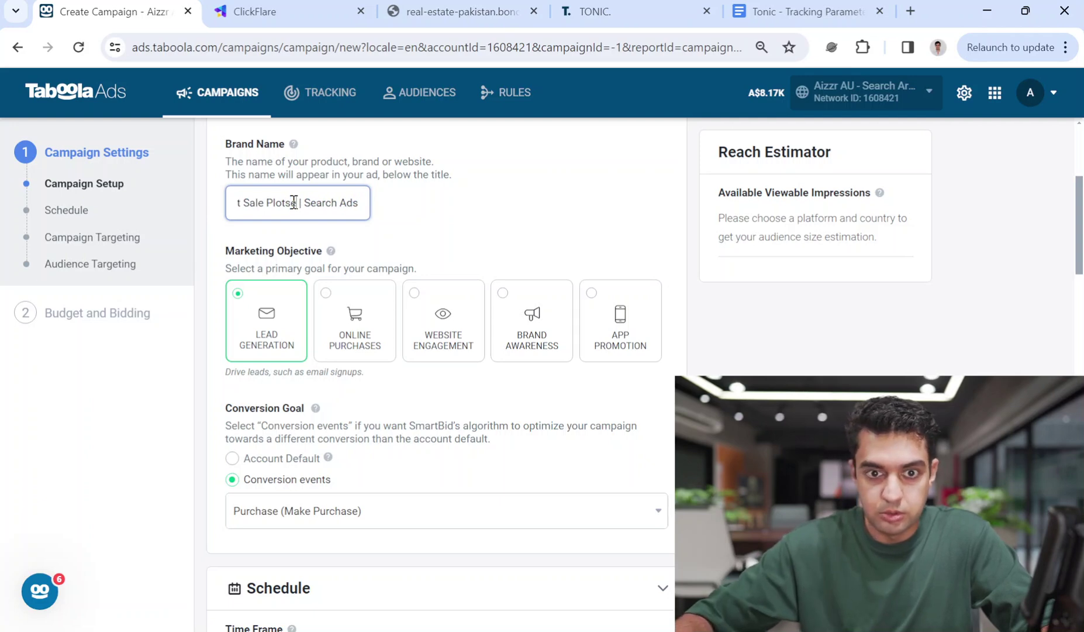
{"action": "left_click_drag", "start_coordinate": [294, 202], "coordinate": [472, 217]}
{"action": "left_click", "coordinate": [473, 217]}
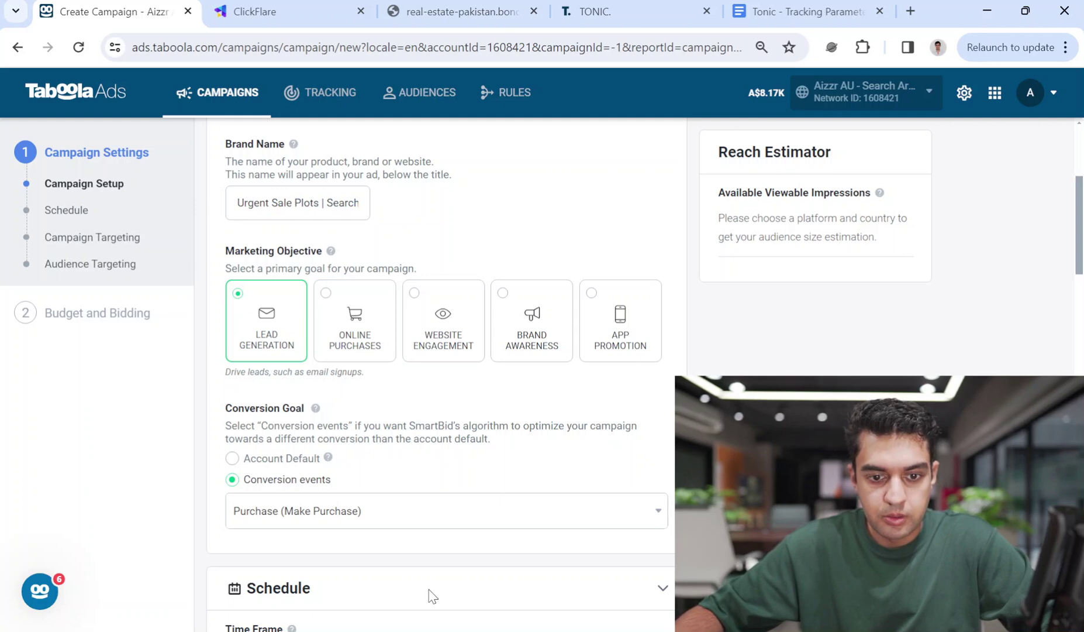
Target Pakistan on Desktop and Mobile platforms and continue to Budget and Bidding
{"action": "scroll", "coordinate": [431, 581], "scroll_direction": "down", "scroll_amount": 2}
{"action": "scroll", "coordinate": [417, 590], "scroll_direction": "down", "scroll_amount": 2}
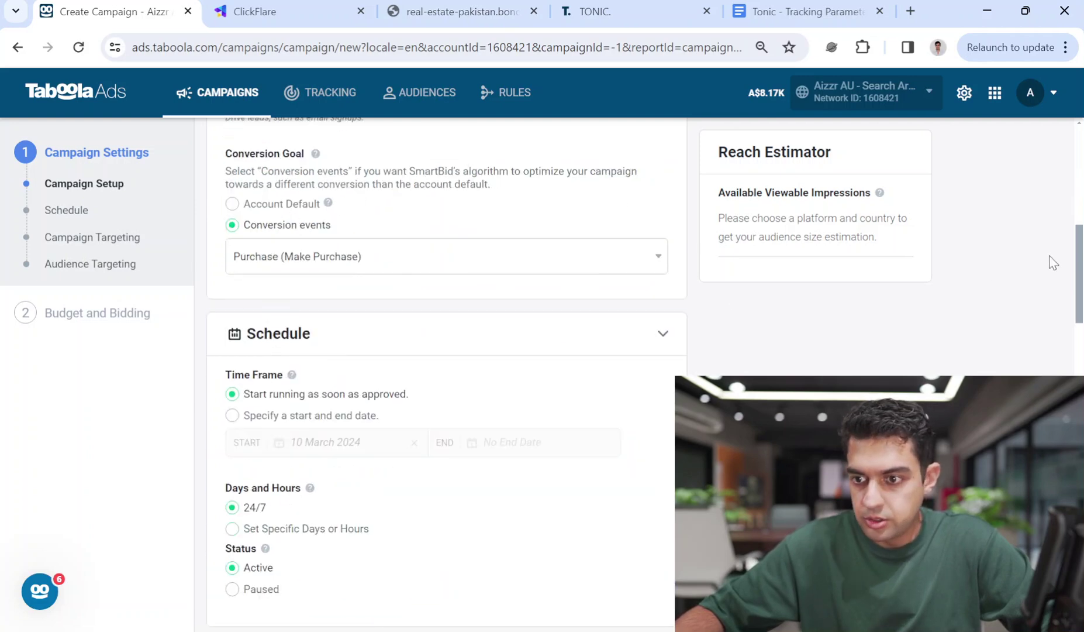
{"action": "left_click_drag", "start_coordinate": [1081, 273], "coordinate": [1082, 321]}
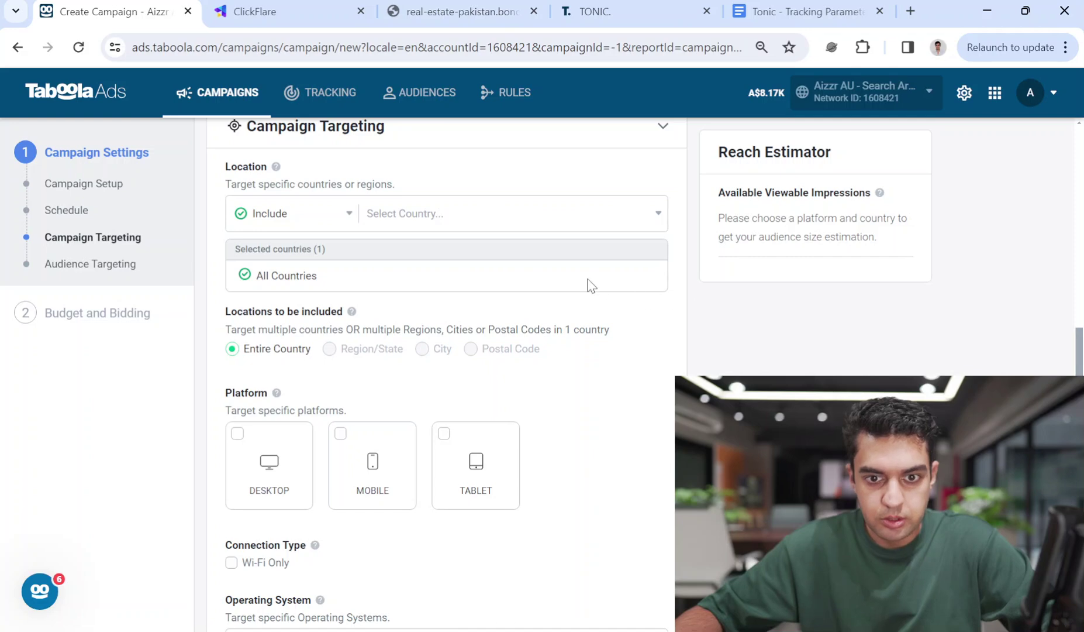
{"action": "left_click", "coordinate": [501, 214]}
{"action": "type", "text": "pak"}
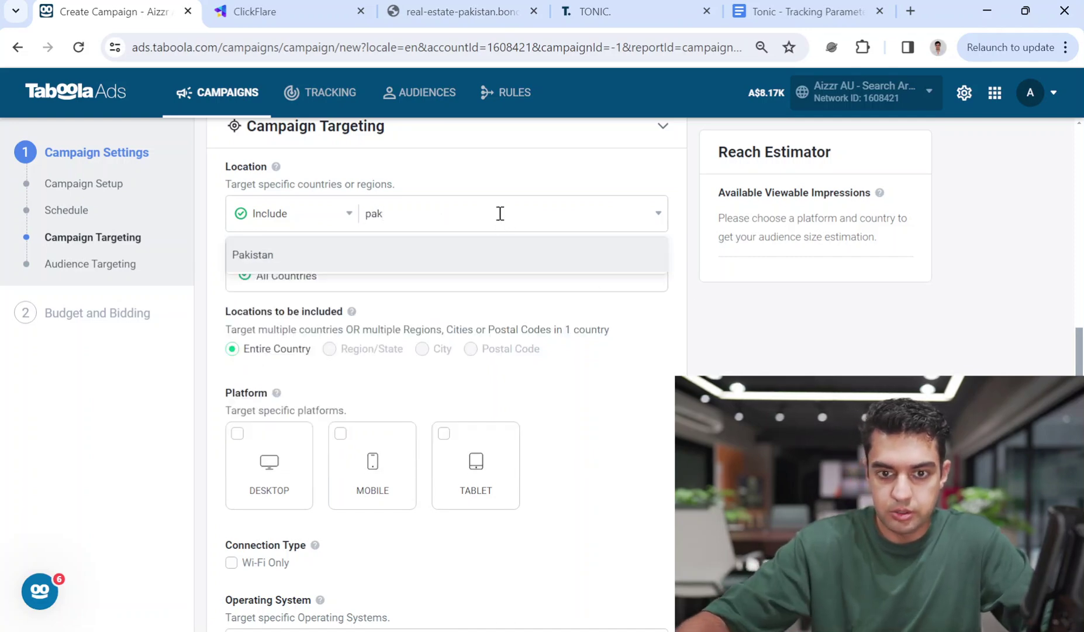
{"action": "left_click", "coordinate": [289, 267]}
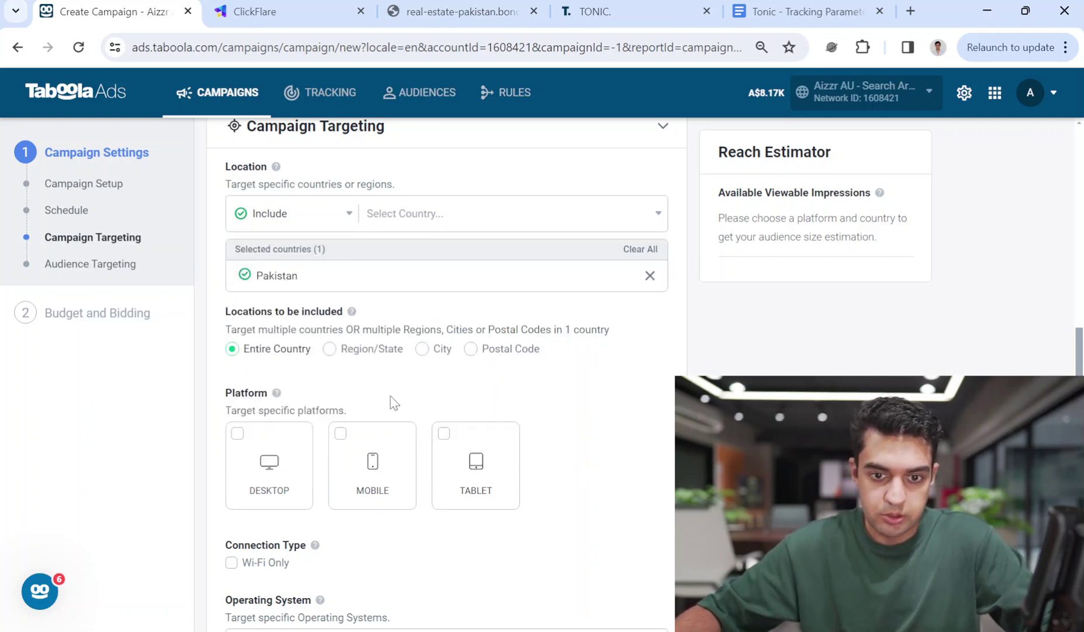
{"action": "left_click", "coordinate": [274, 456]}
{"action": "left_click", "coordinate": [386, 462]}
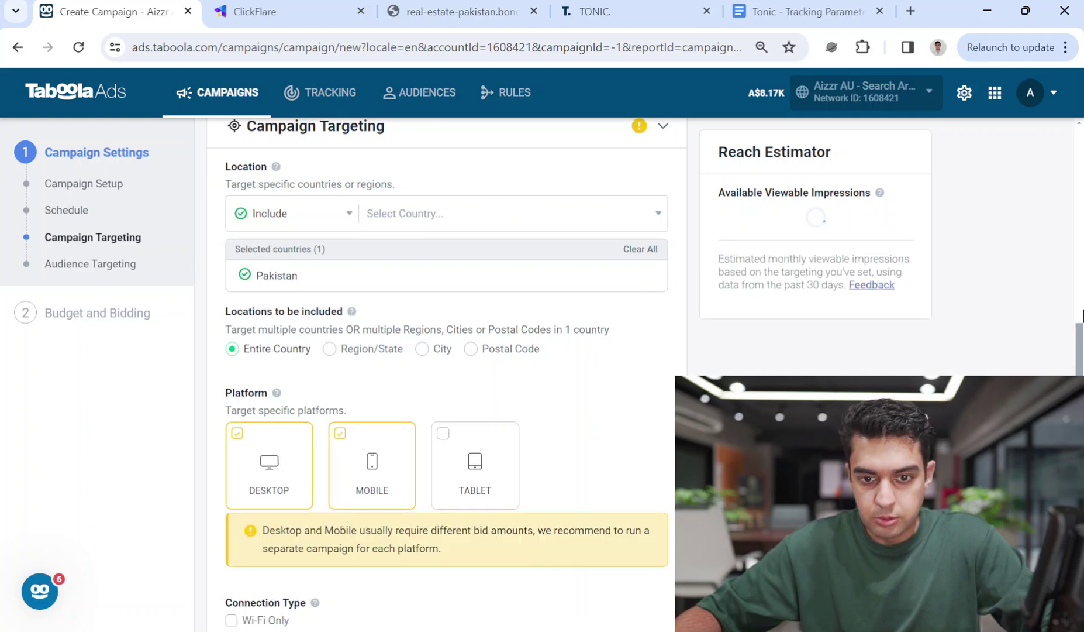
{"action": "scroll", "coordinate": [396, 463], "scroll_direction": "down", "scroll_amount": 6}
{"action": "scroll", "coordinate": [441, 374], "scroll_direction": "down", "scroll_amount": 10}
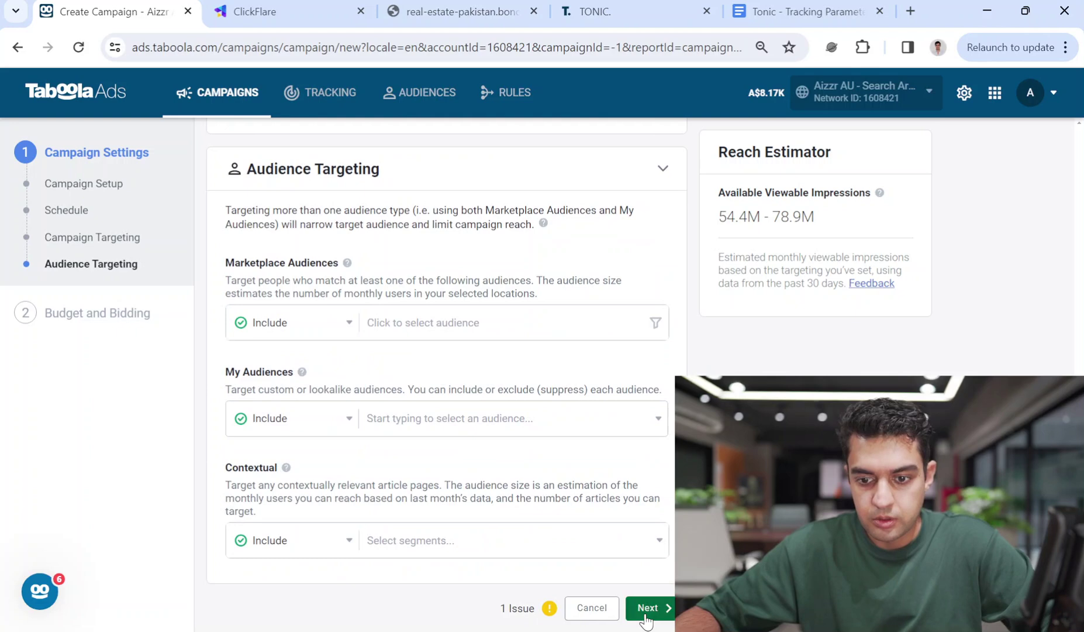
{"action": "left_click", "coordinate": [646, 608]}
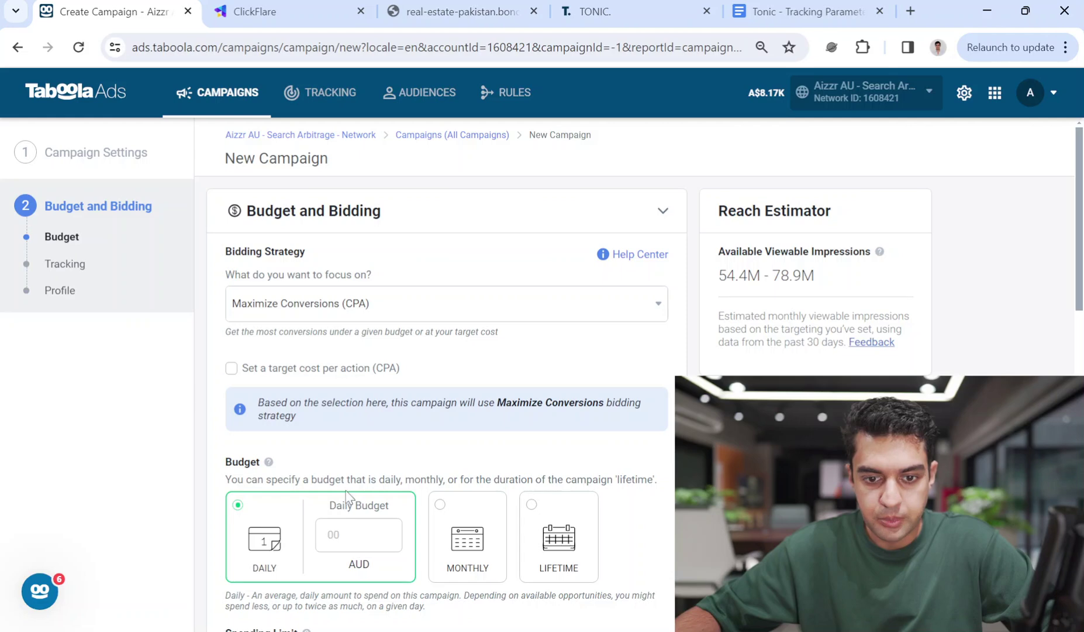
Enter a daily budget of 20 AUD
{"action": "left_click", "coordinate": [337, 535]}
{"action": "type", "text": "20"}
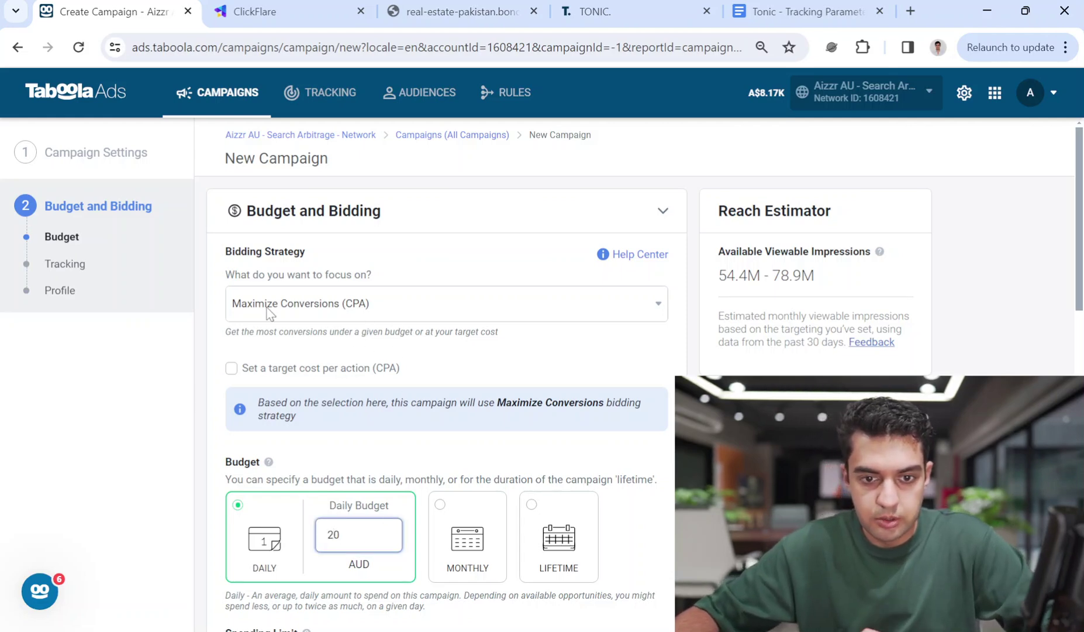
{"action": "scroll", "coordinate": [566, 302], "scroll_direction": "down", "scroll_amount": 5}
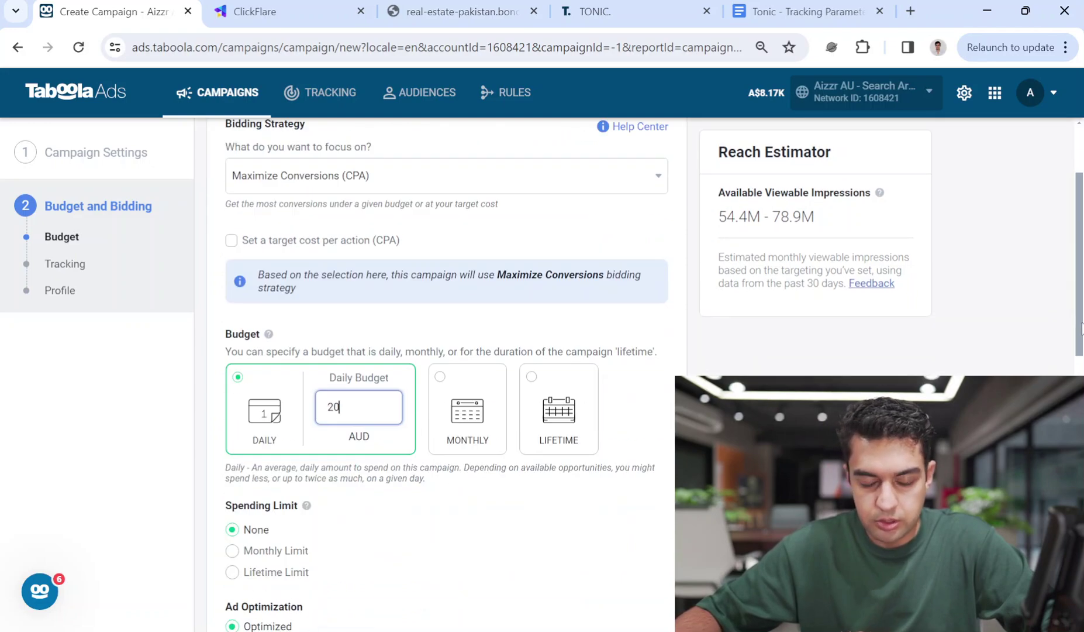
{"action": "scroll", "coordinate": [408, 374], "scroll_direction": "down", "scroll_amount": 7}
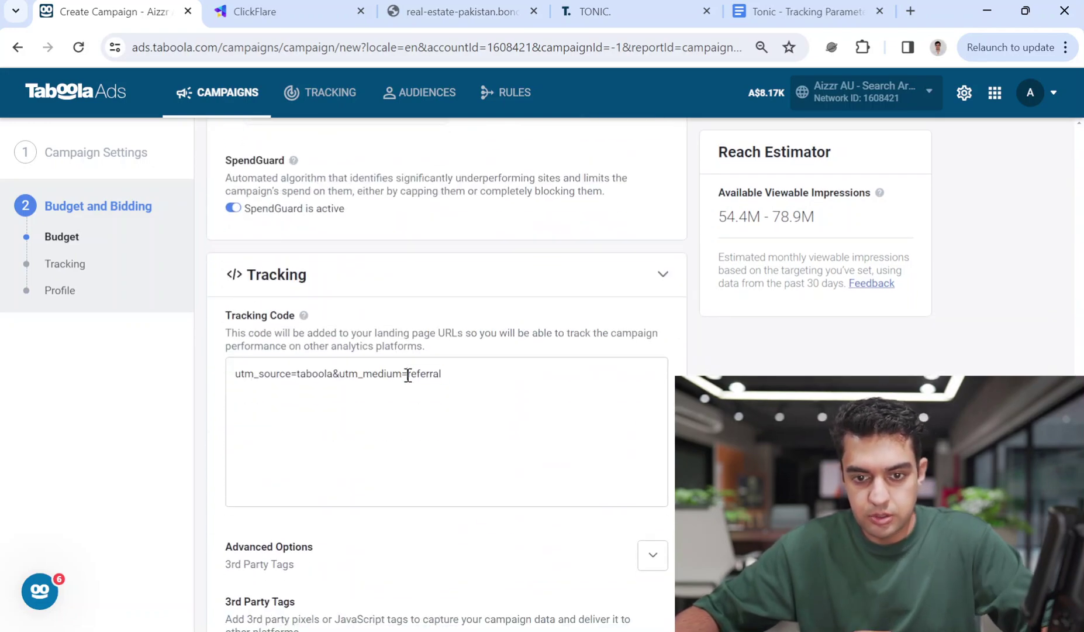
Clear the default tracking code and create the campaign to proceed to ads
{"action": "triple_click", "coordinate": [408, 375]}
{"action": "key", "text": "BackSpace"}
{"action": "scroll", "coordinate": [823, 354], "scroll_direction": "up", "scroll_amount": 11}
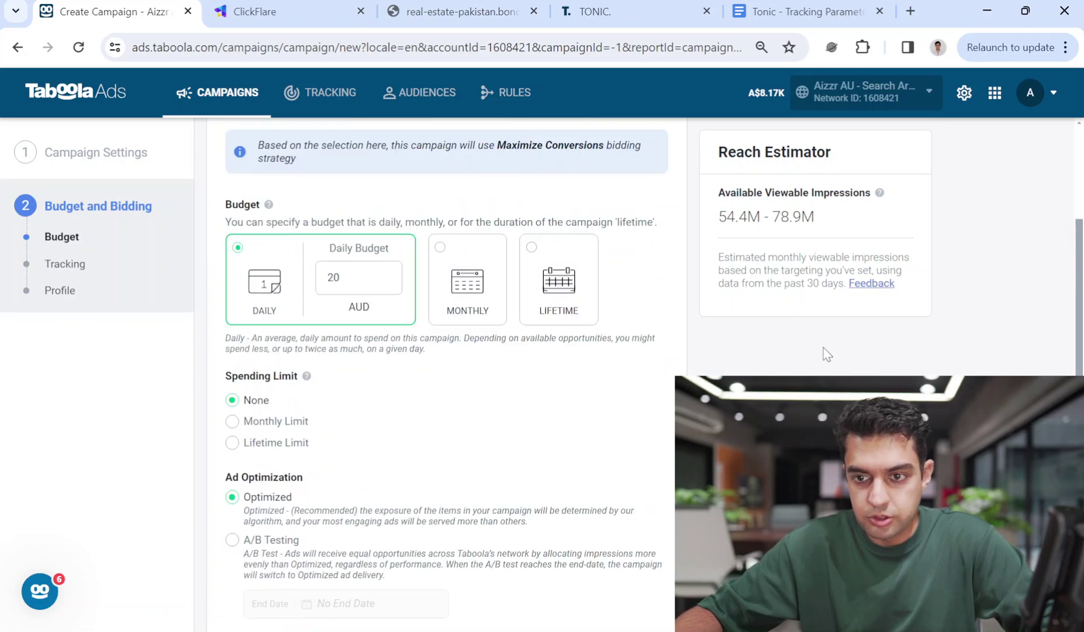
{"action": "scroll", "coordinate": [750, 359], "scroll_direction": "up", "scroll_amount": 1}
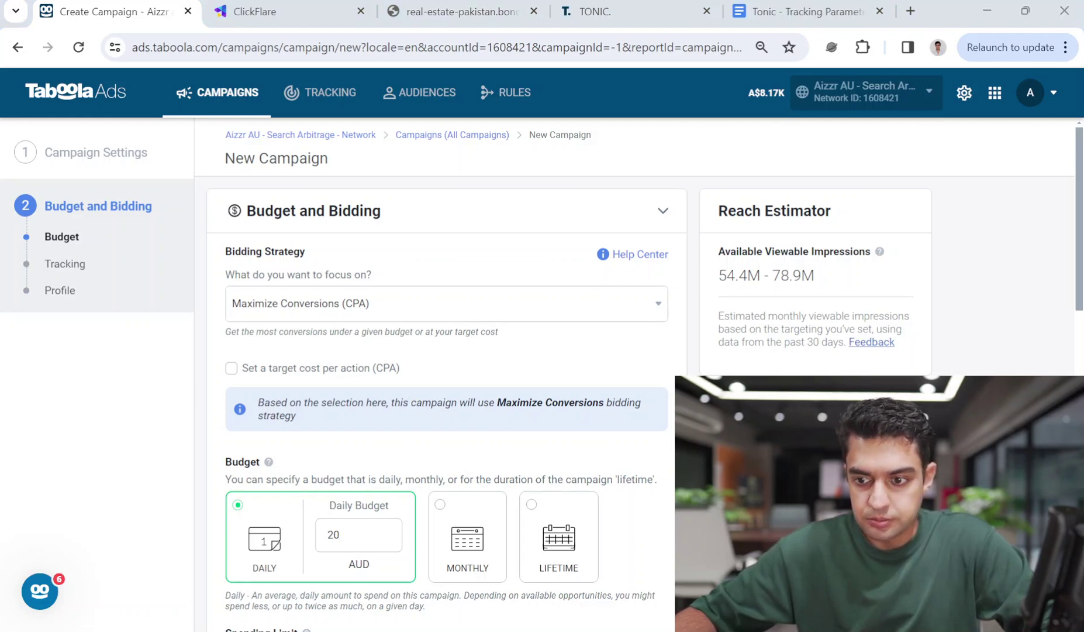
{"action": "scroll", "coordinate": [1082, 348], "scroll_direction": "down", "scroll_amount": 3}
{"action": "left_click_drag", "start_coordinate": [1083, 284], "coordinate": [1083, 525]}
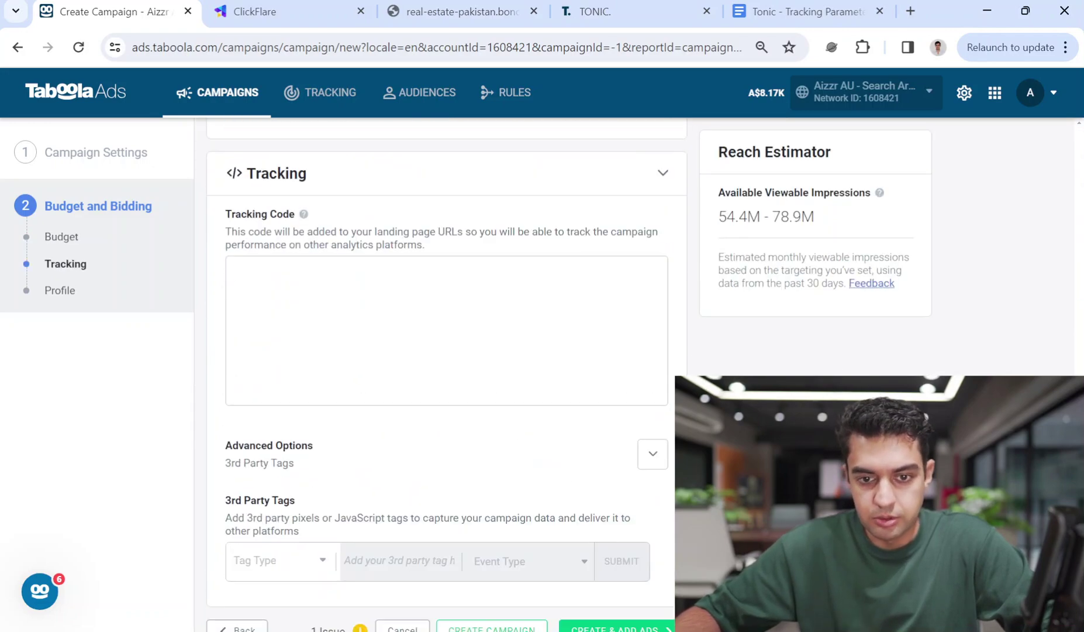
{"action": "scroll", "coordinate": [623, 611], "scroll_direction": "down", "scroll_amount": 1}
{"action": "left_click", "coordinate": [620, 608]}
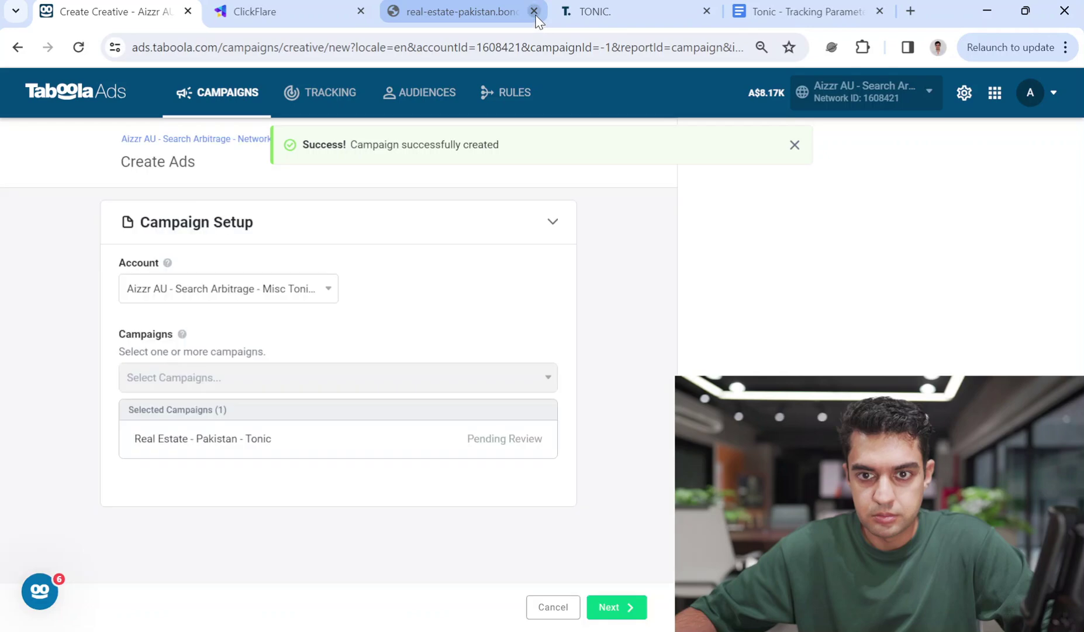
Write the first ad headline 'Urgent Plots For Sale Under 20 Lakh'
{"action": "left_click", "coordinate": [611, 606]}
{"action": "left_click_drag", "start_coordinate": [679, 249], "coordinate": [661, 497]}
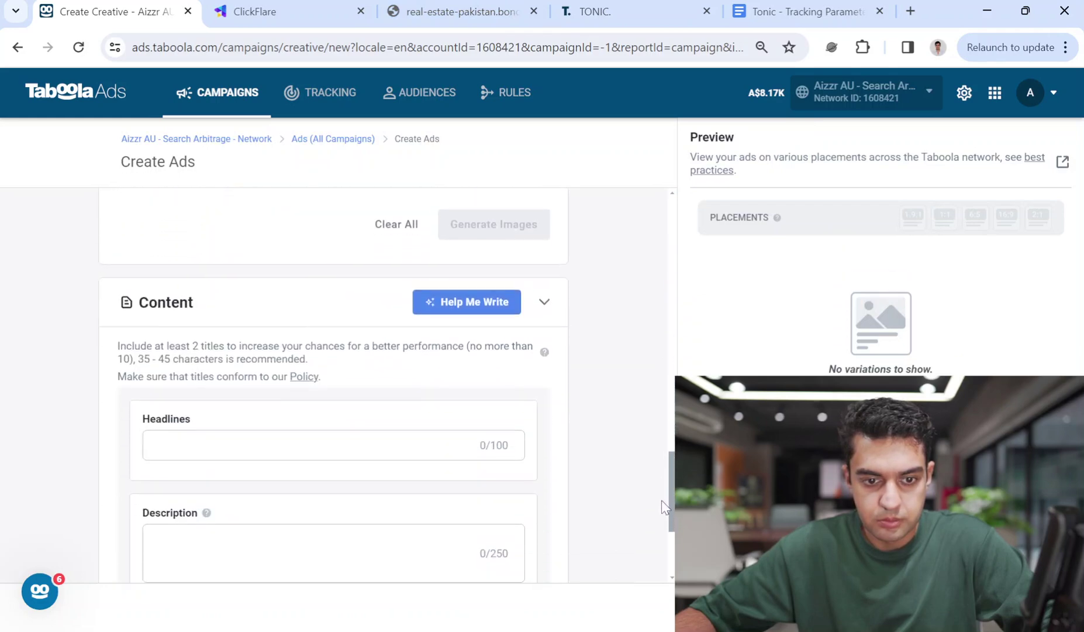
{"action": "scroll", "coordinate": [538, 471], "scroll_direction": "down", "scroll_amount": 2}
{"action": "left_click", "coordinate": [253, 371]}
{"action": "type", "text": "U"}
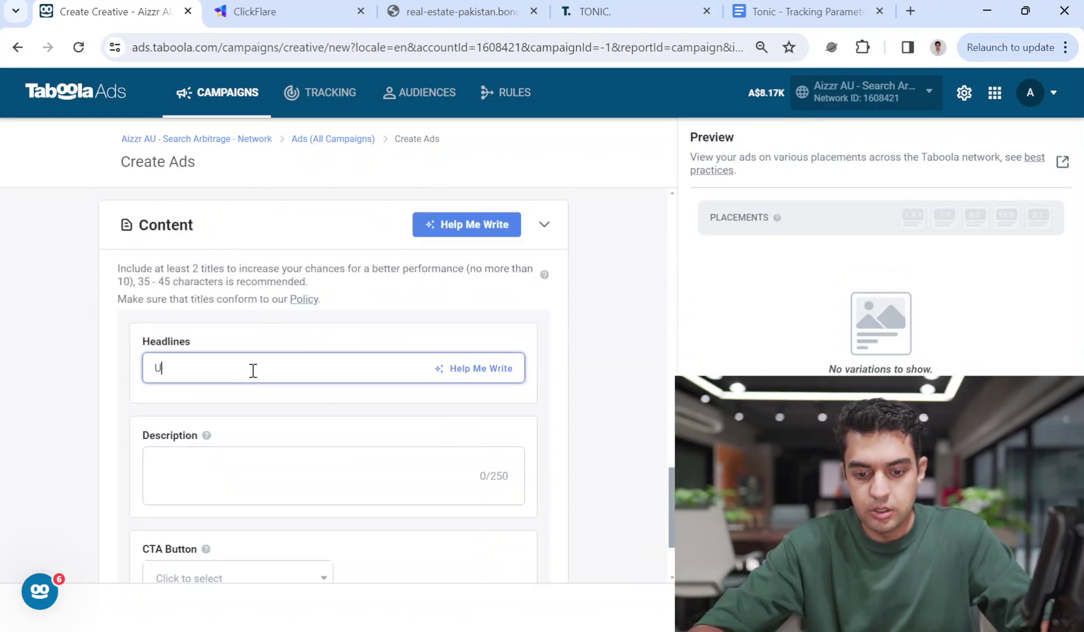
{"action": "type", "text": "rgent Plots For Sale"}
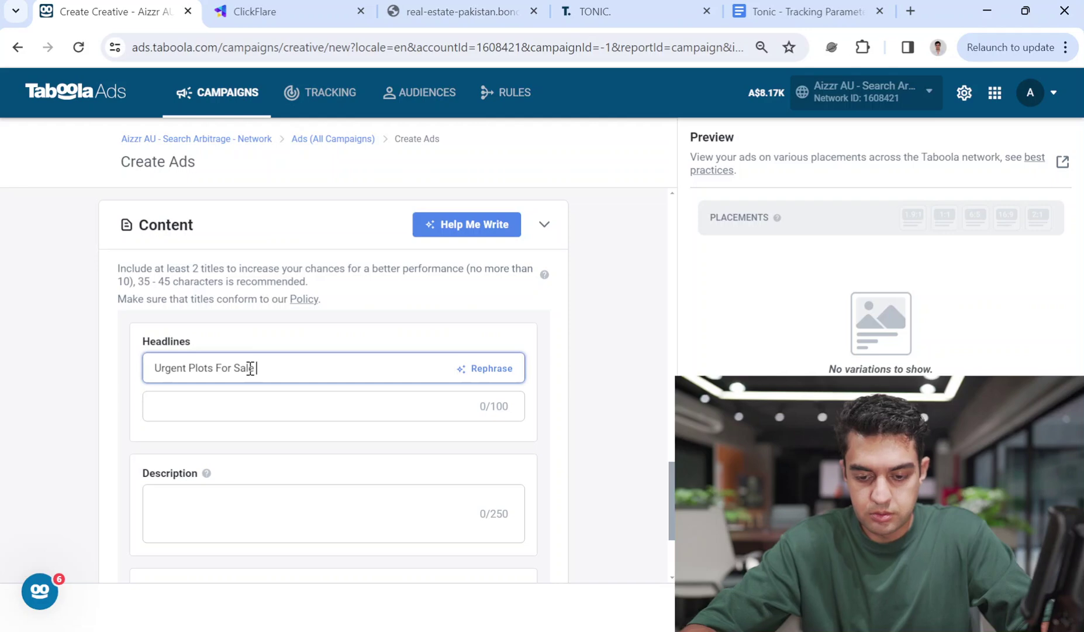
{"action": "type", "text": "By"}
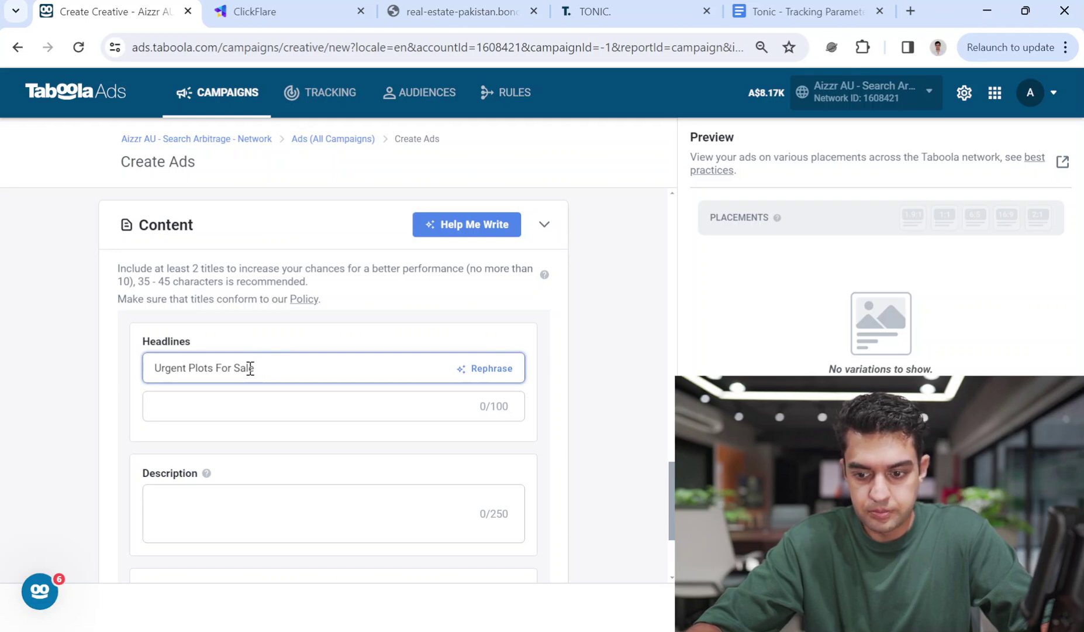
{"action": "type", "text": "Unde"}
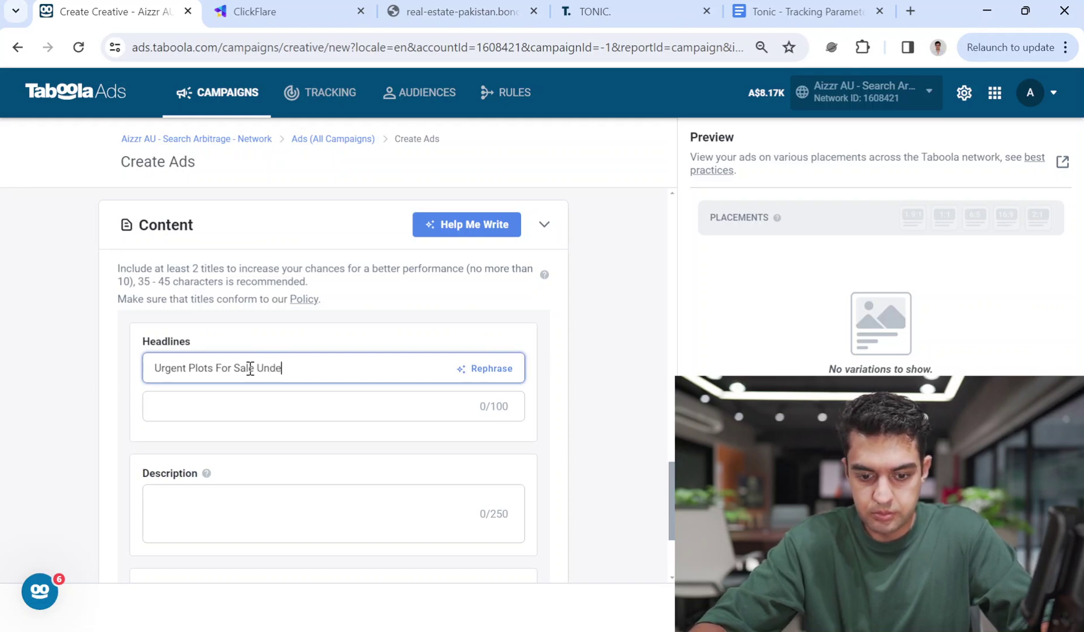
{"action": "type", "text": "r 20 Lac"}
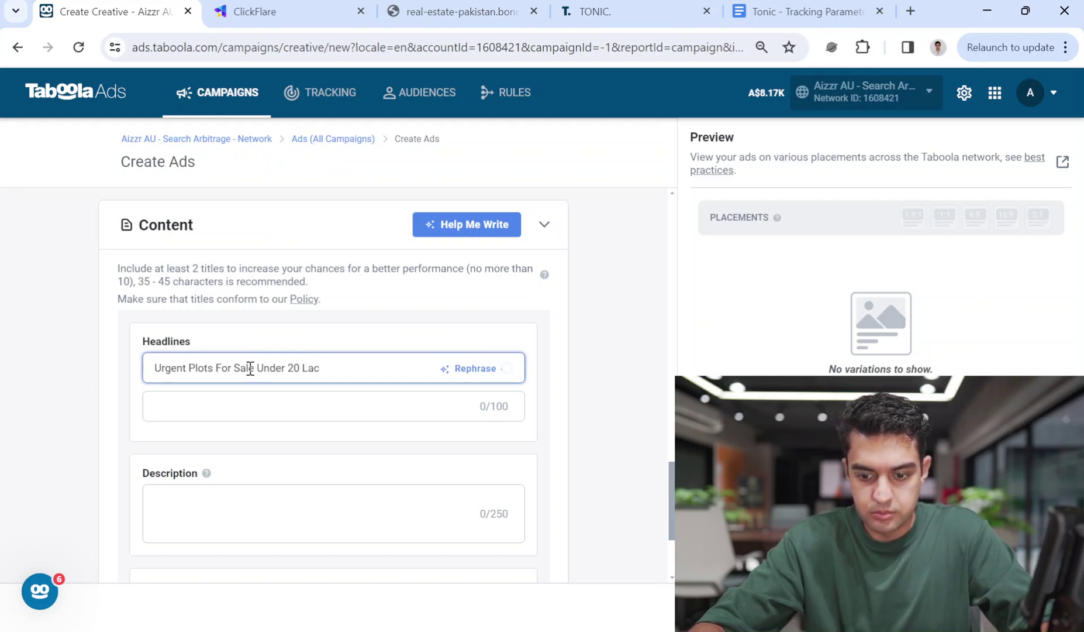
{"action": "key", "text": "BackSpace"}
{"action": "type", "text": "kh"}
{"action": "left_click", "coordinate": [257, 408]}
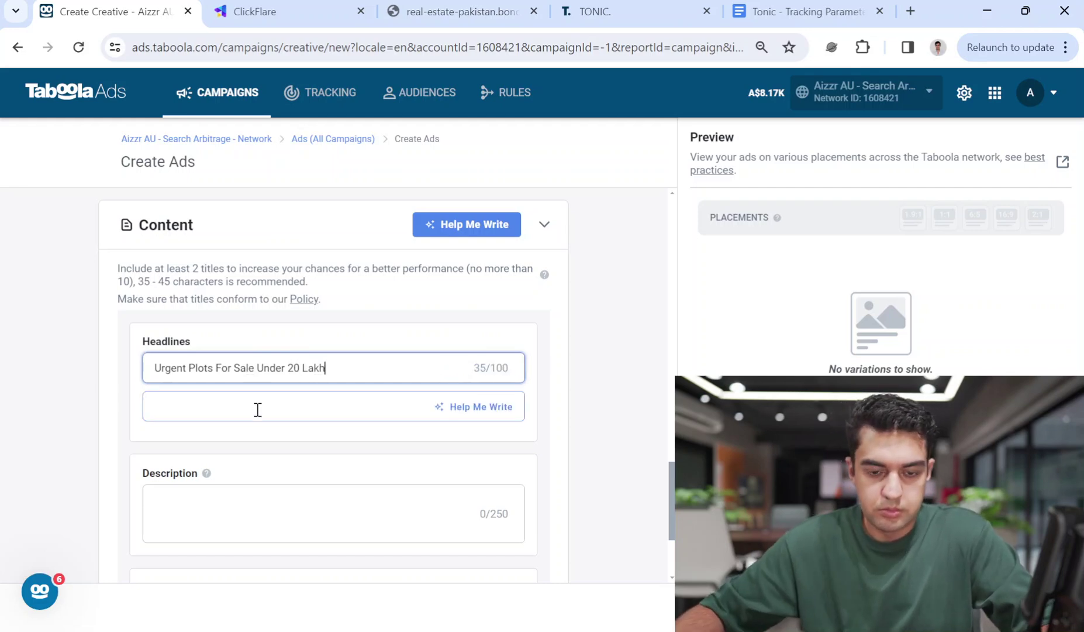
Write 'Plots For Sale In' as the second headline after checking the ClickFlare tracking URL
{"action": "left_click", "coordinate": [308, 11]}
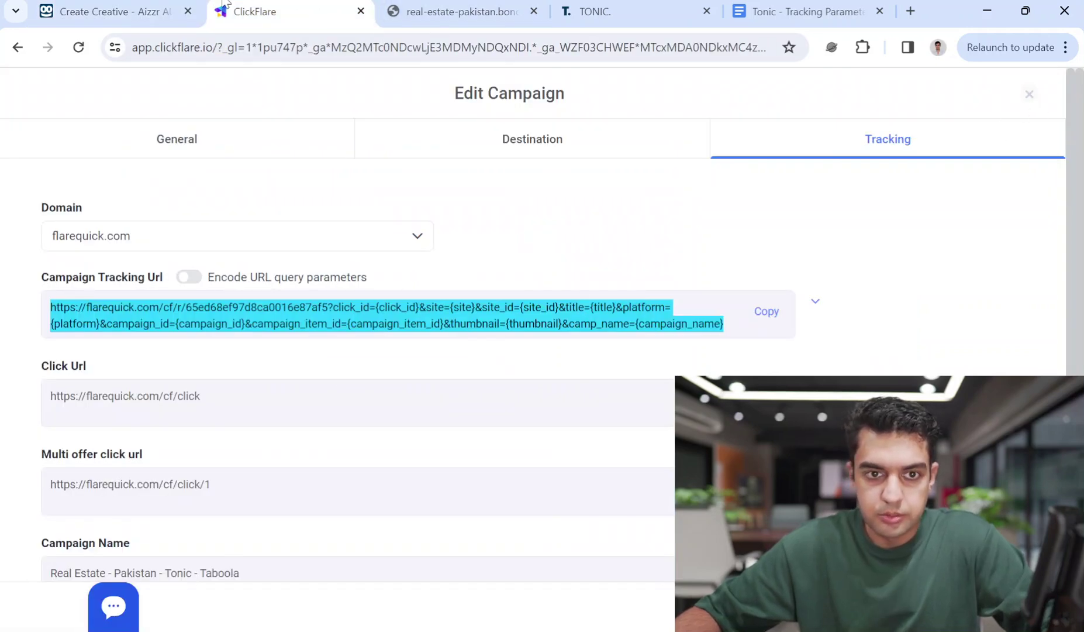
{"action": "left_click", "coordinate": [111, 11]}
{"action": "left_click", "coordinate": [284, 408]}
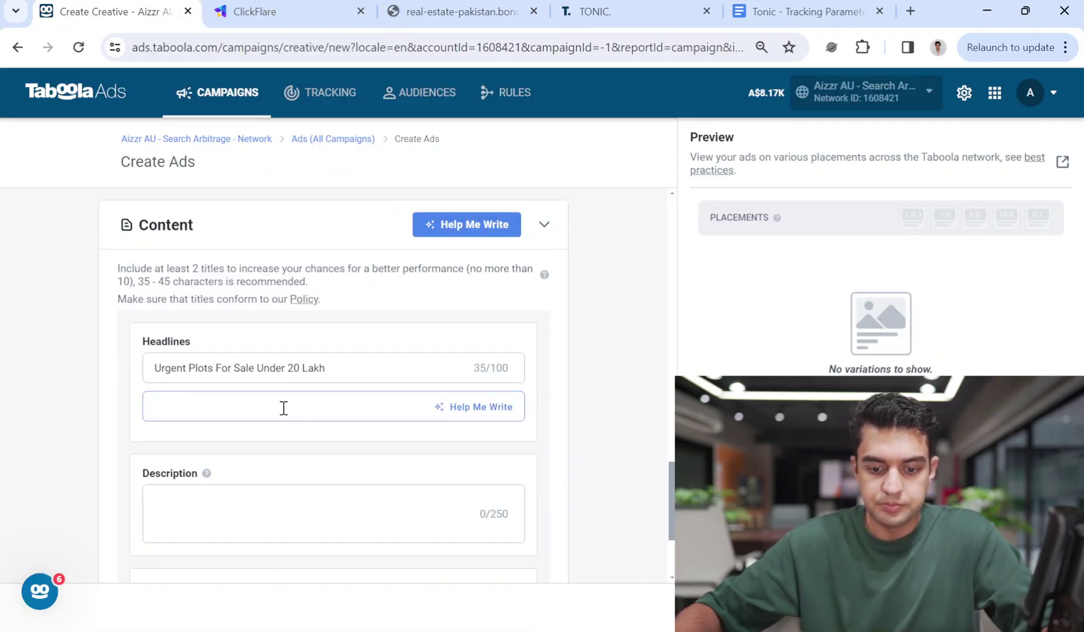
{"action": "type", "text": "Plots For Sale"}
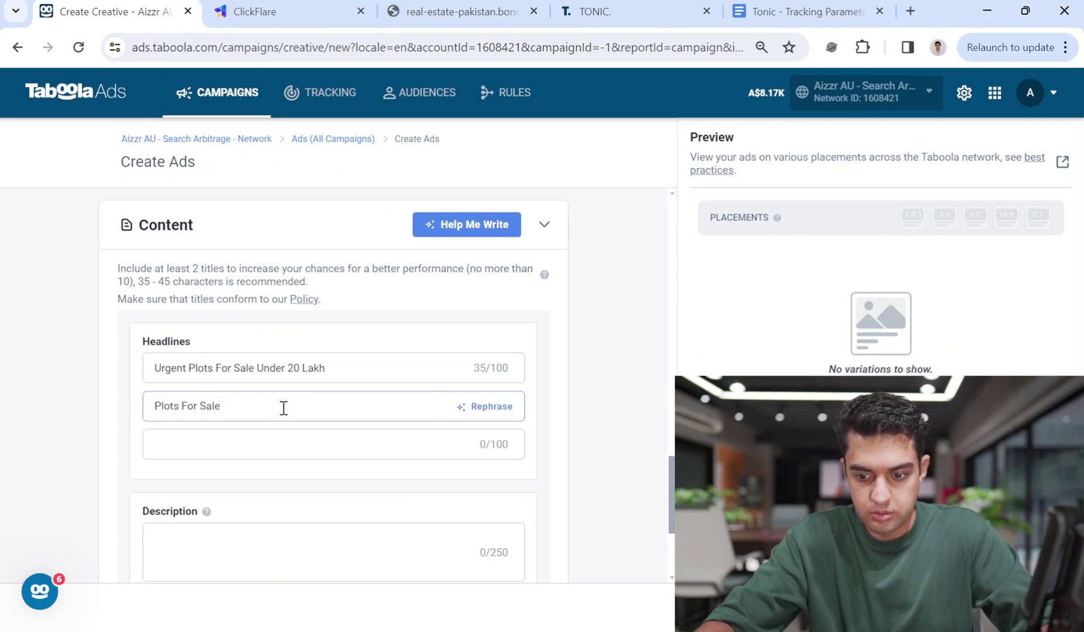
{"action": "key", "text": "BackSpace"}
{"action": "key", "text": "BackSpace"}
{"action": "key", "text": "BackSpace"}
{"action": "key", "text": "BackSpace"}
{"action": "key", "text": "BackSpace"}
{"action": "key", "text": "BackSpace"}
{"action": "key", "text": "BackSpace"}
{"action": "key", "text": "BackSpace"}
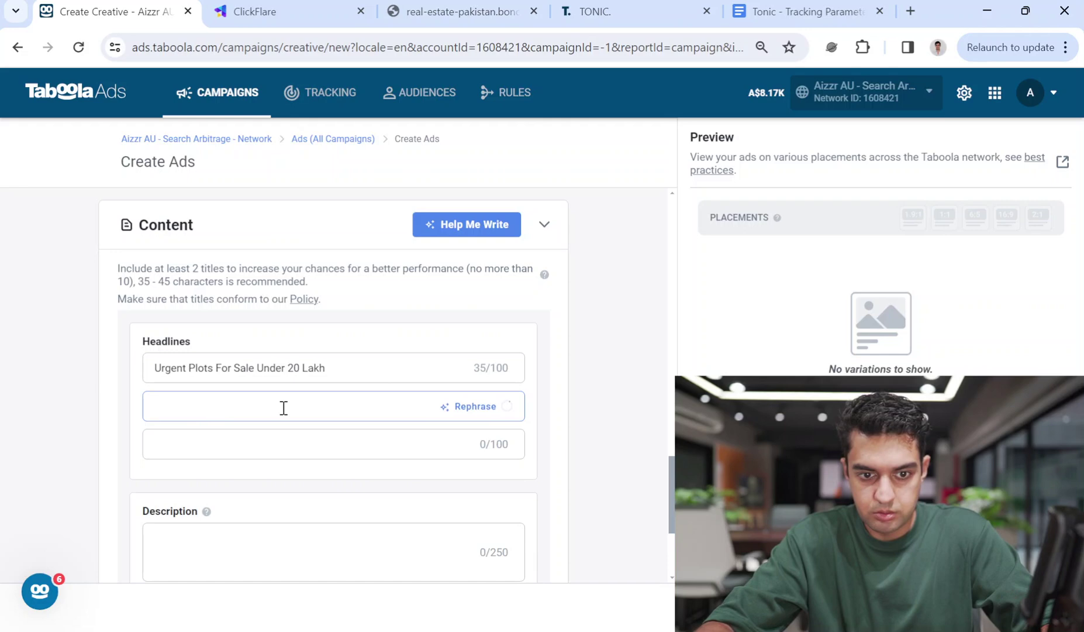
{"action": "type", "text": "Overseas"}
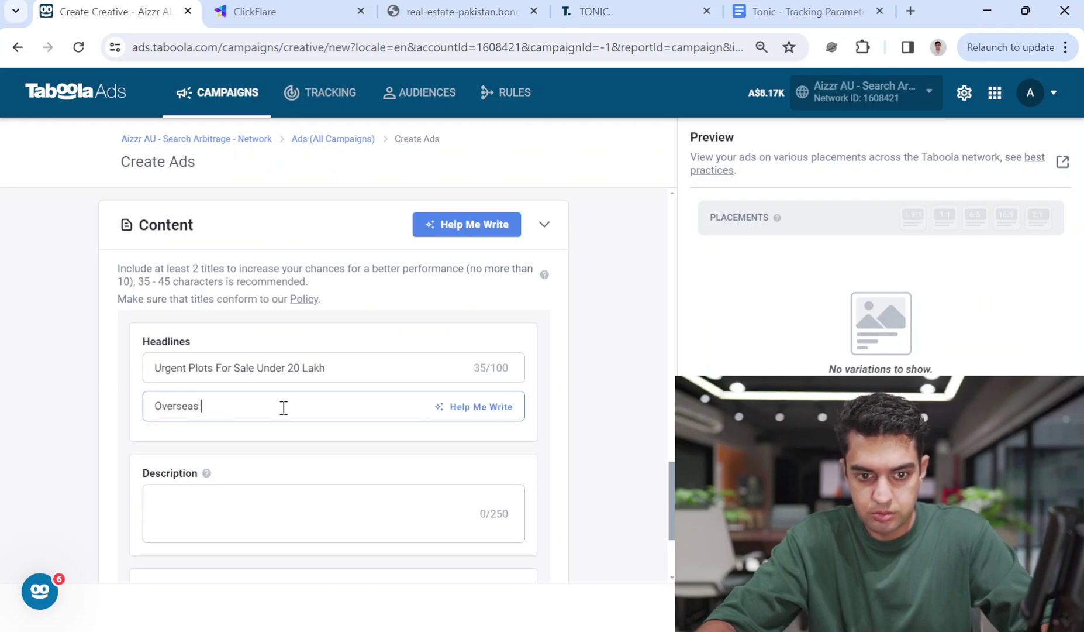
{"action": "type", "text": " Pak"}
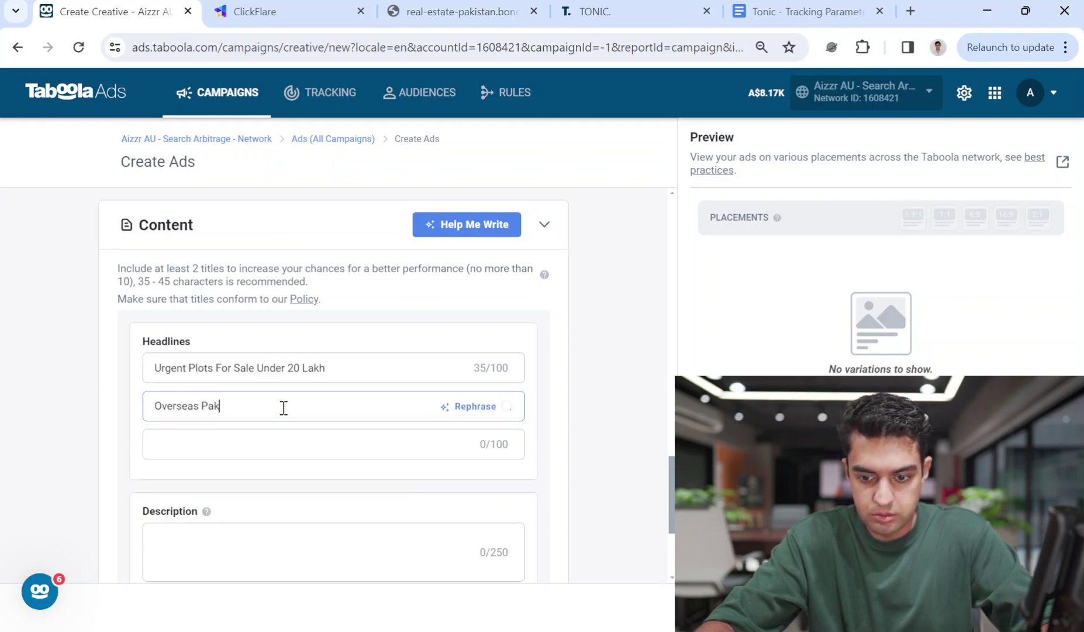
{"action": "type", "text": "istan Plots"}
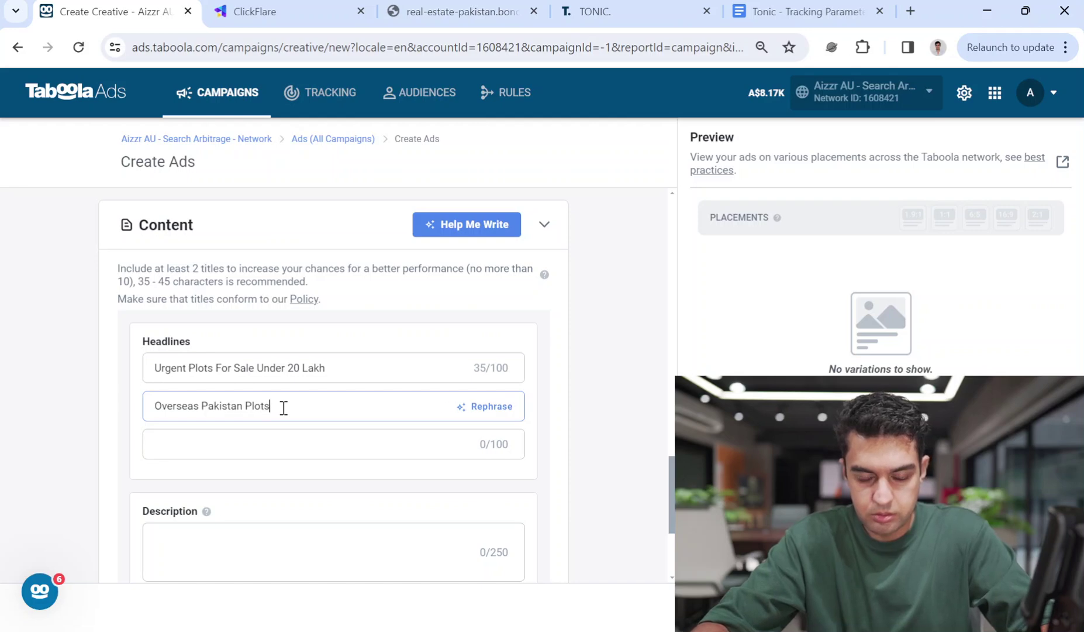
{"action": "key", "text": "BackSpace"}
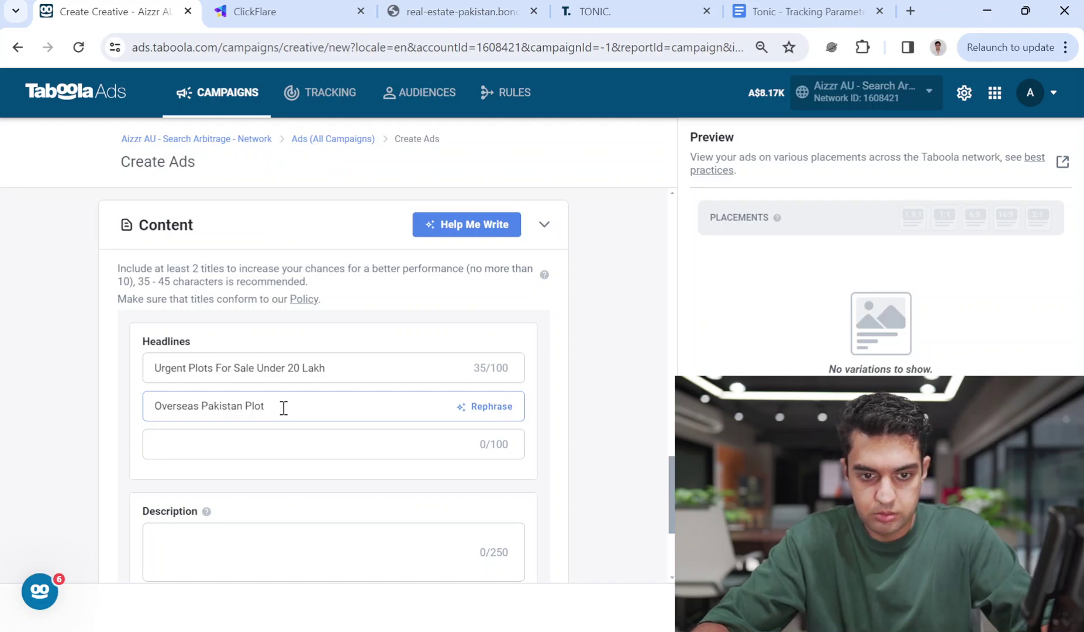
{"action": "key", "text": "BackSpace"}
{"action": "key", "text": "BackSpace"}
{"action": "key", "text": "BackSpace"}
{"action": "key", "text": "BackSpace"}
{"action": "key", "text": "BackSpace"}
{"action": "key", "text": "BackSpace"}
{"action": "key", "text": "BackSpace"}
{"action": "key", "text": "BackSpace"}
{"action": "key", "text": "BackSpace"}
{"action": "key", "text": "BackSpace"}
{"action": "key", "text": "BackSpace"}
{"action": "key", "text": "BackSpace"}
{"action": "key", "text": "BackSpace"}
{"action": "type", "text": "Plots "}
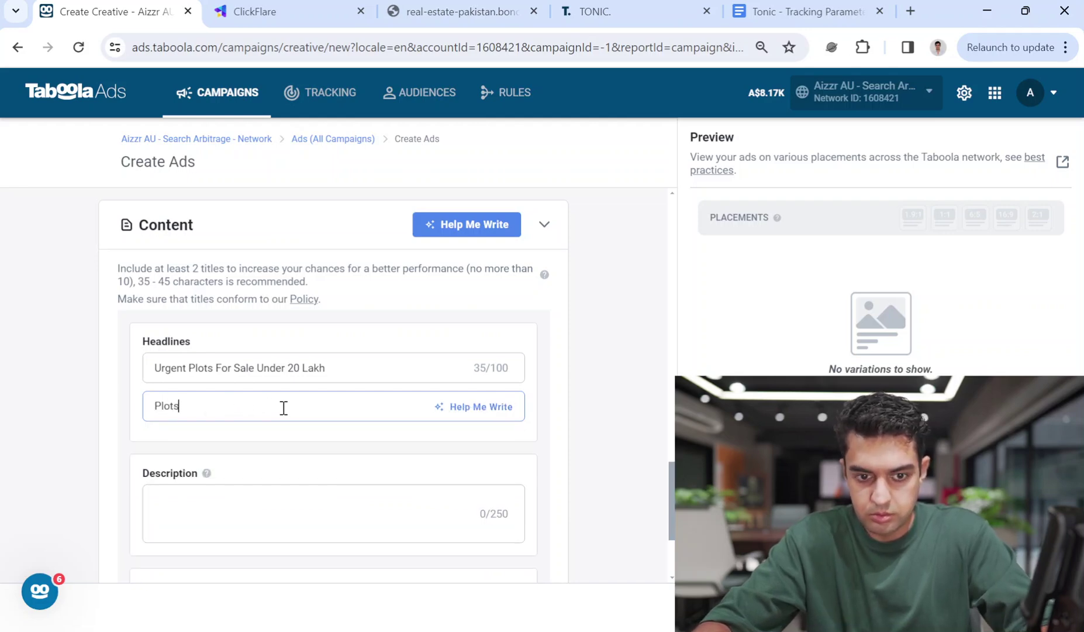
{"action": "type", "text": "For Sale"}
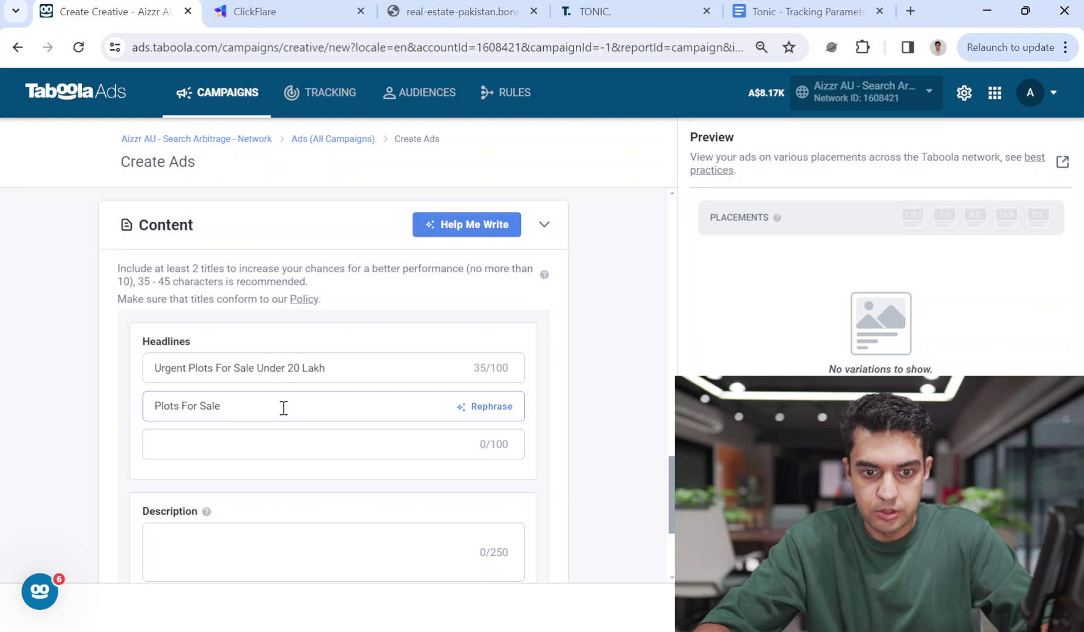
{"action": "type", "text": "In"}
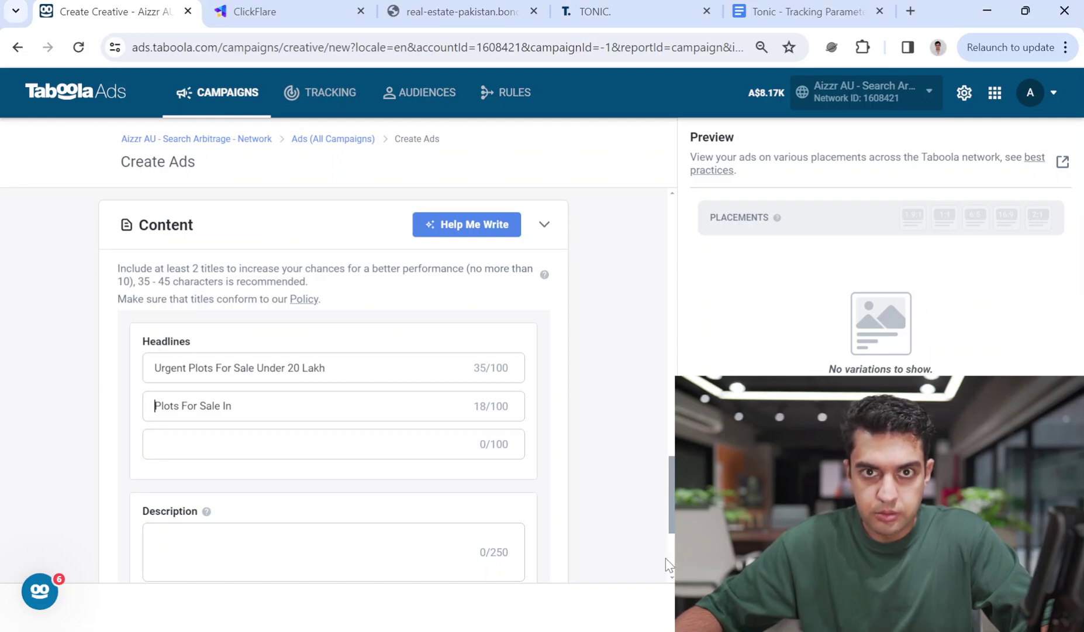
{"action": "left_click", "coordinate": [264, 411]}
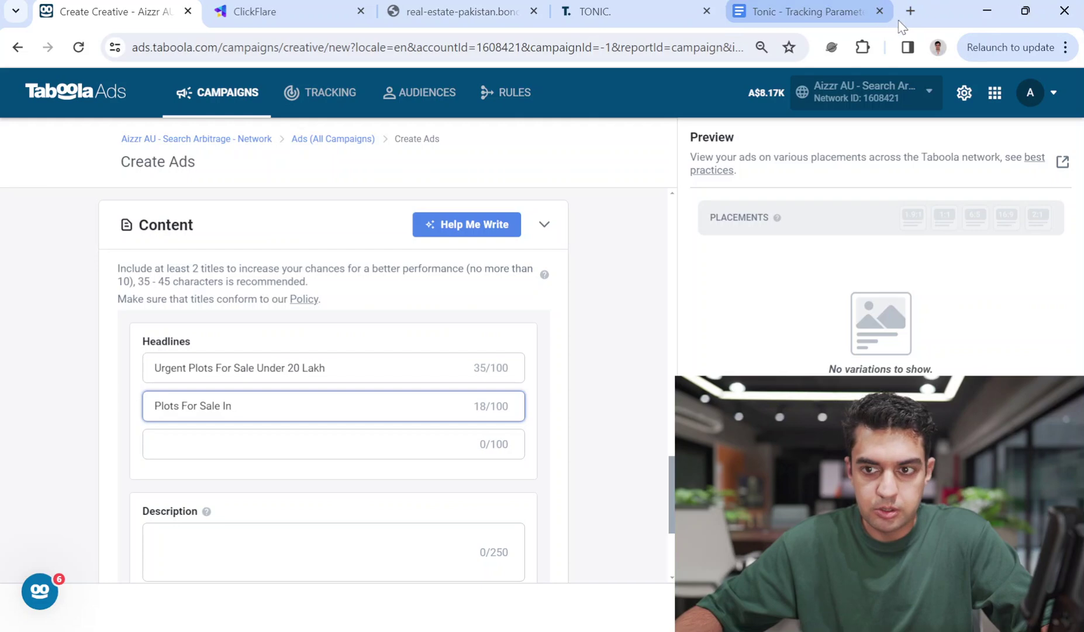
{"action": "left_click", "coordinate": [910, 11]}
Search 'taboola dyn' and copy ${city:capitalized}$ from the Taboola Dynamic Parameters article
{"action": "type", "text": "tb"}
{"action": "key", "text": "BackSpace"}
{"action": "type", "text": "aboola dynamic parameters"}
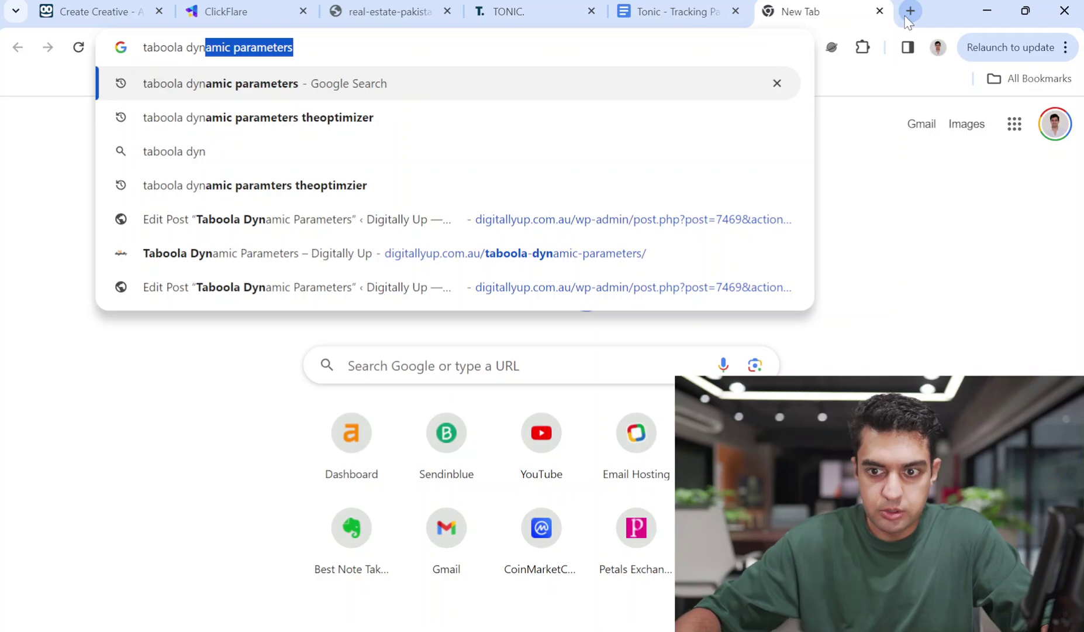
{"action": "left_click", "coordinate": [568, 260]}
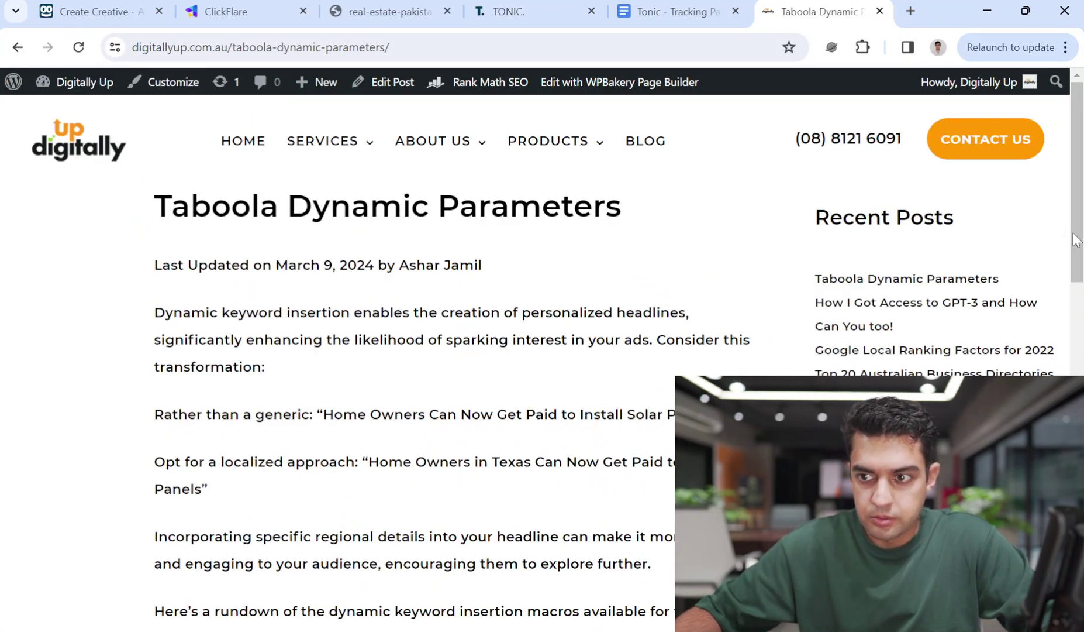
{"action": "scroll", "coordinate": [1072, 237], "scroll_direction": "down", "scroll_amount": 7}
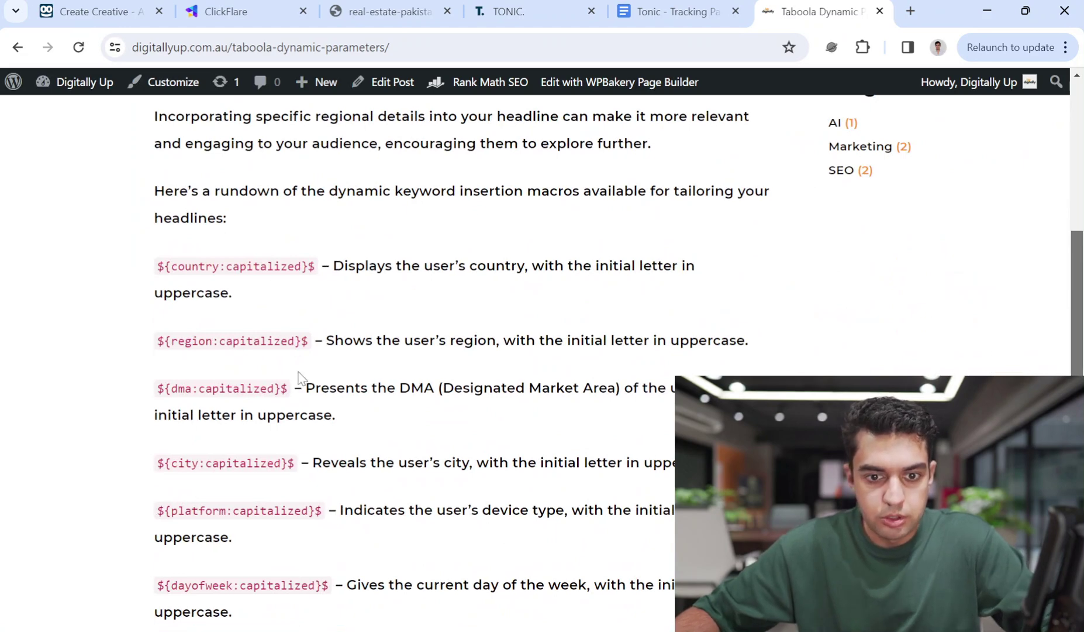
{"action": "left_click_drag", "start_coordinate": [295, 465], "coordinate": [155, 473]}
{"action": "key", "text": "ctrl+c"}
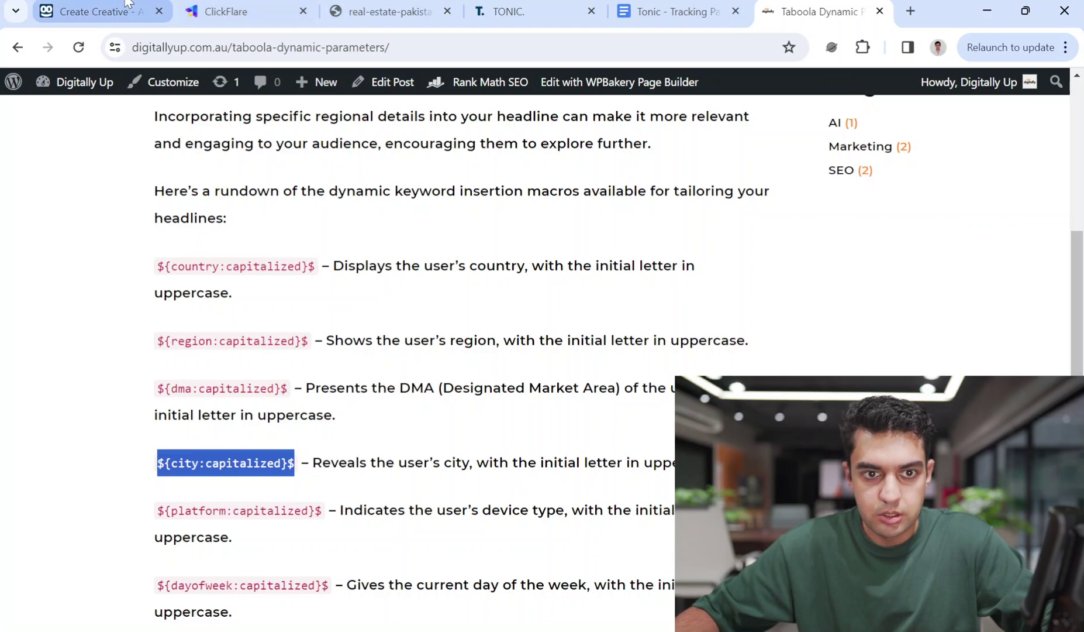
Paste ${city:capitalized}$ at the end of the second headline
{"action": "left_click", "coordinate": [102, 11]}
{"action": "left_click", "coordinate": [263, 417]}
{"action": "key", "text": "ctrl+v"}
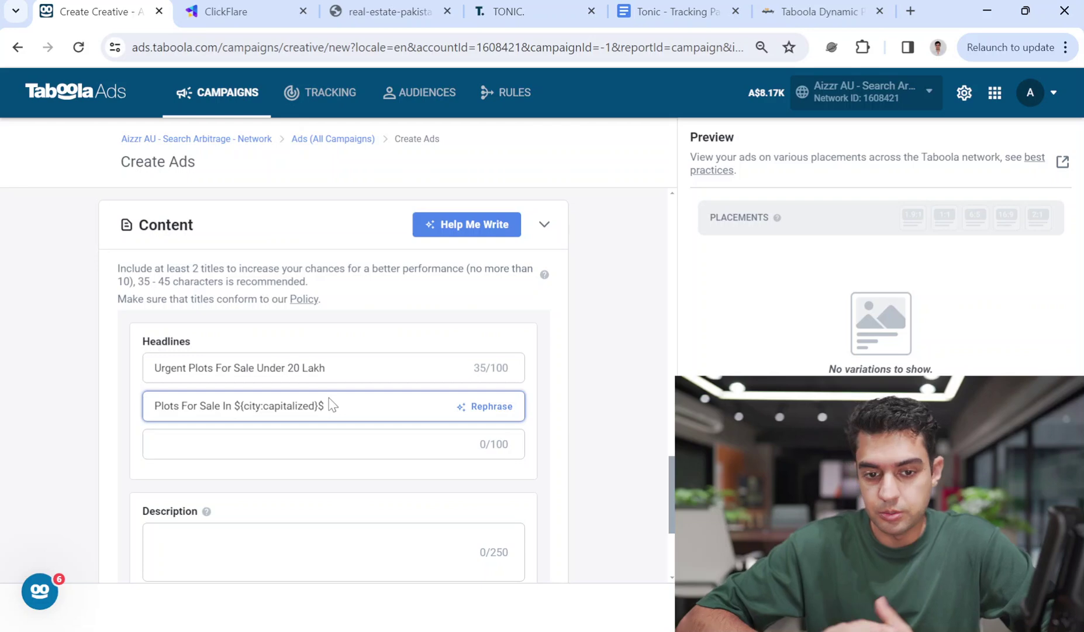
End the second headline with ' Under 20 Lakhs' after the city macro
{"action": "left_click_drag", "start_coordinate": [325, 404], "coordinate": [237, 386]}
{"action": "key", "text": "ctrl+c"}
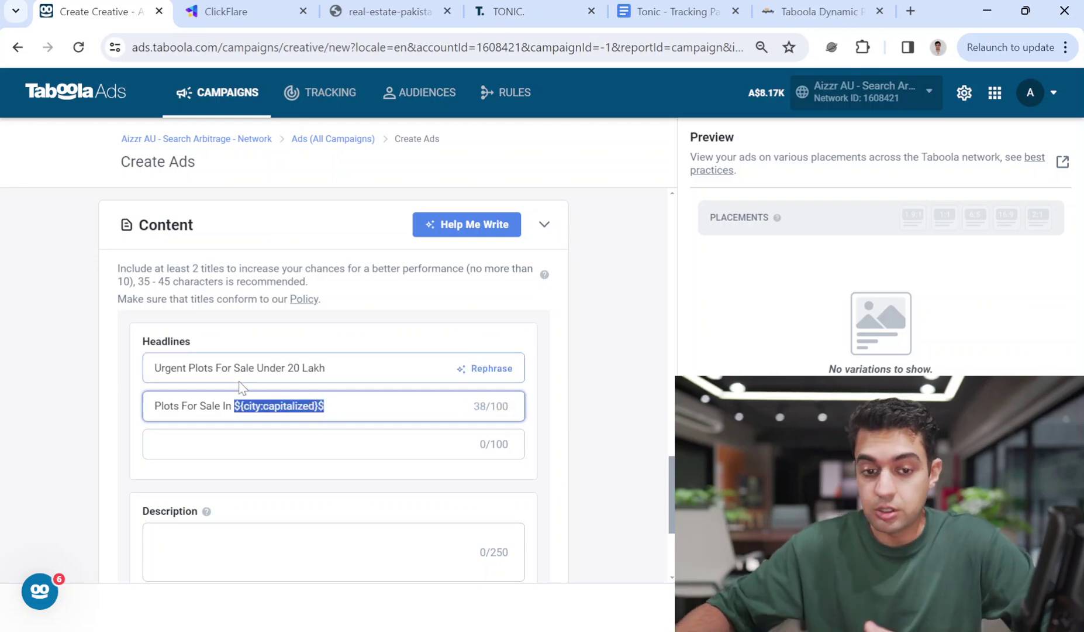
{"action": "left_click", "coordinate": [352, 404]}
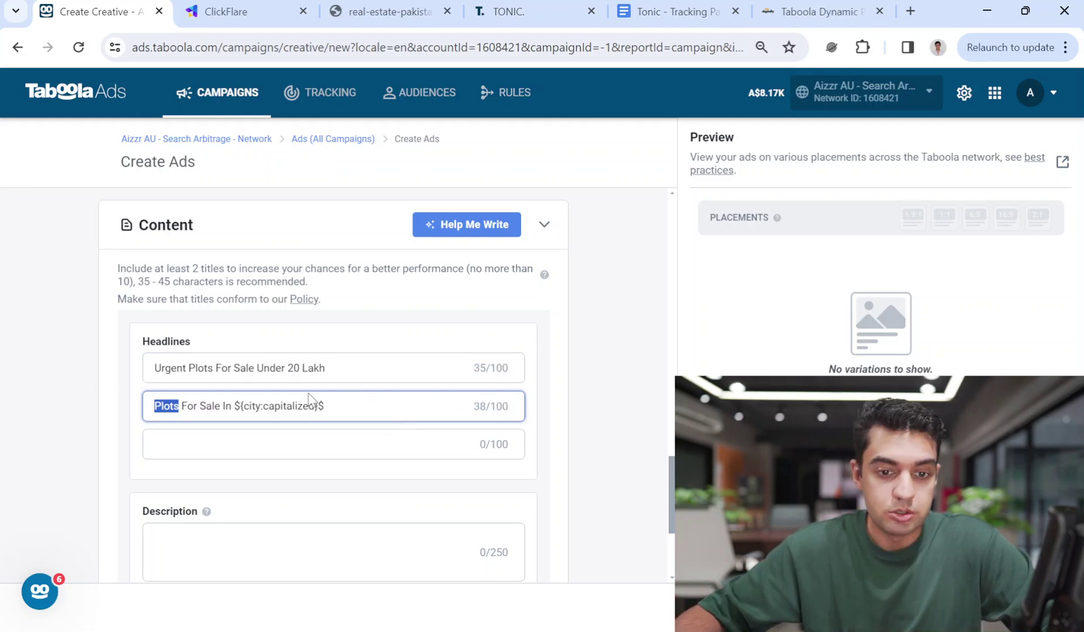
{"action": "left_click", "coordinate": [391, 406]}
{"action": "type", "text": "-"}
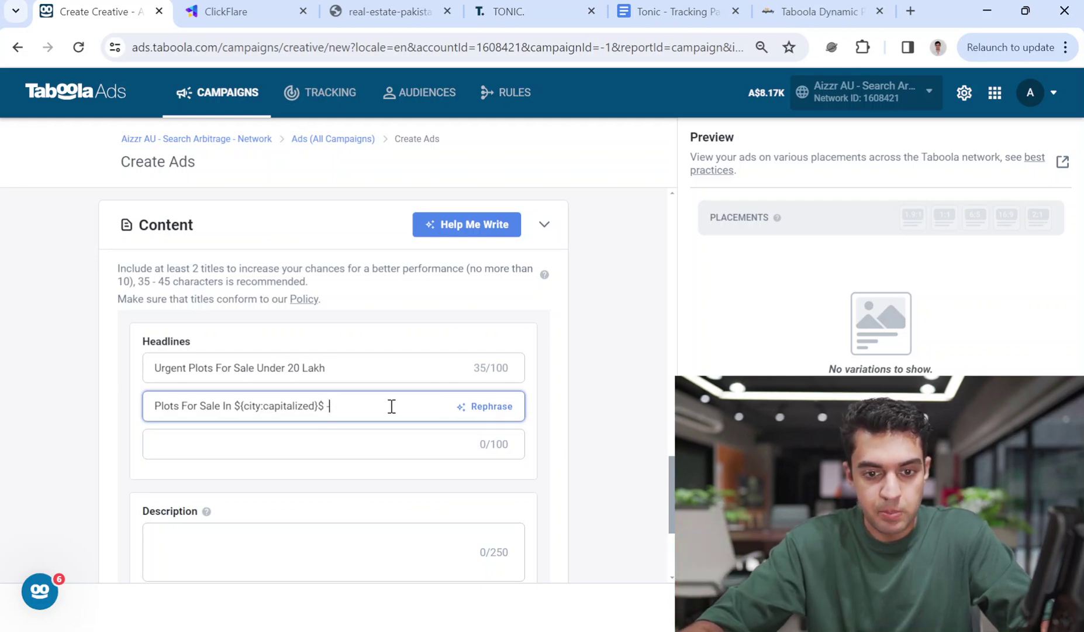
{"action": "key", "text": "BackSpace"}
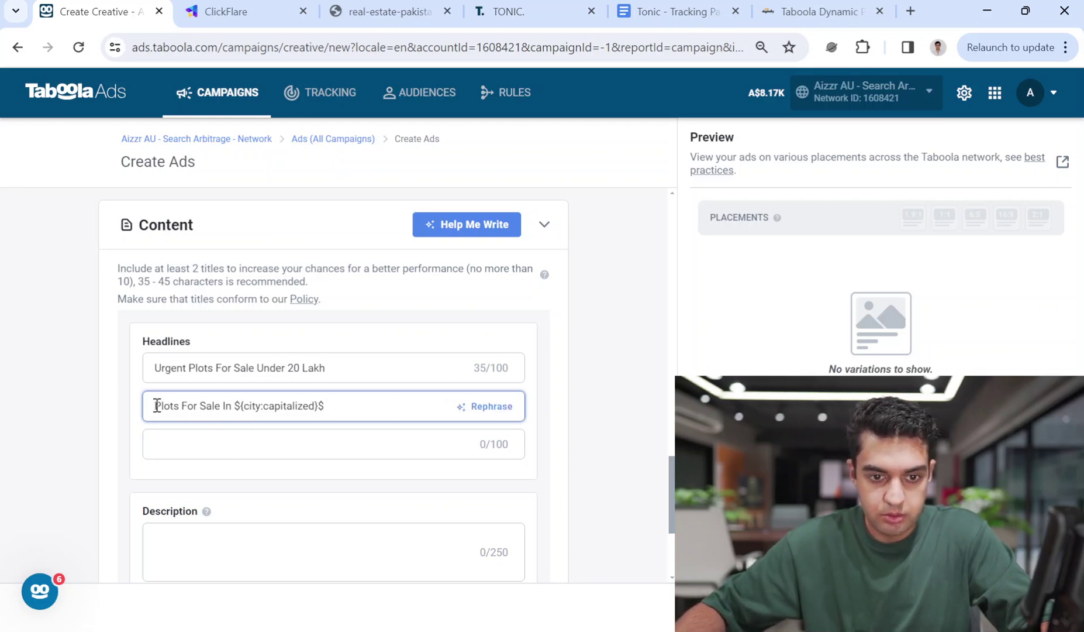
{"action": "key", "text": "Home"}
{"action": "type", "text": "Ur"}
{"action": "key", "text": "BackSpace"}
{"action": "key", "text": "BackSpace"}
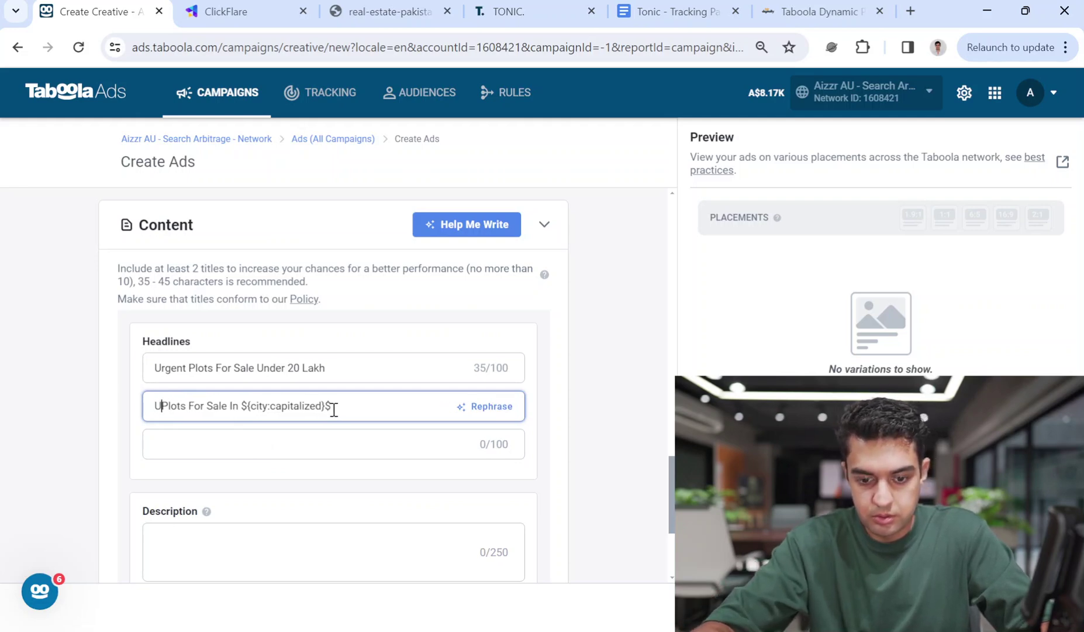
{"action": "key", "text": "End"}
{"action": "type", "text": "Under "}
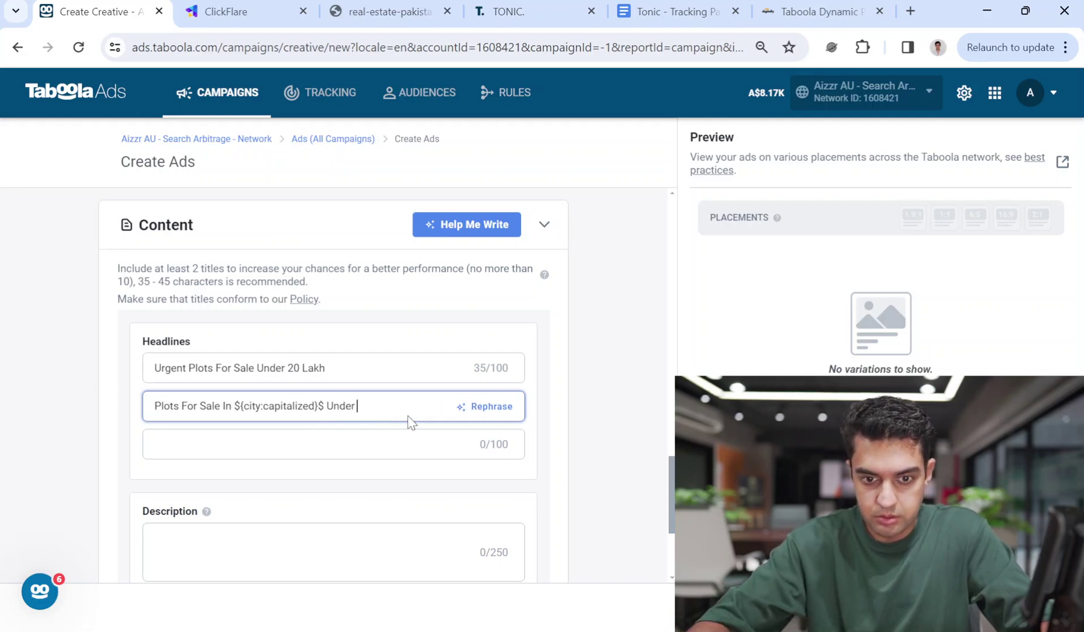
{"action": "type", "text": "20 Lakh"}
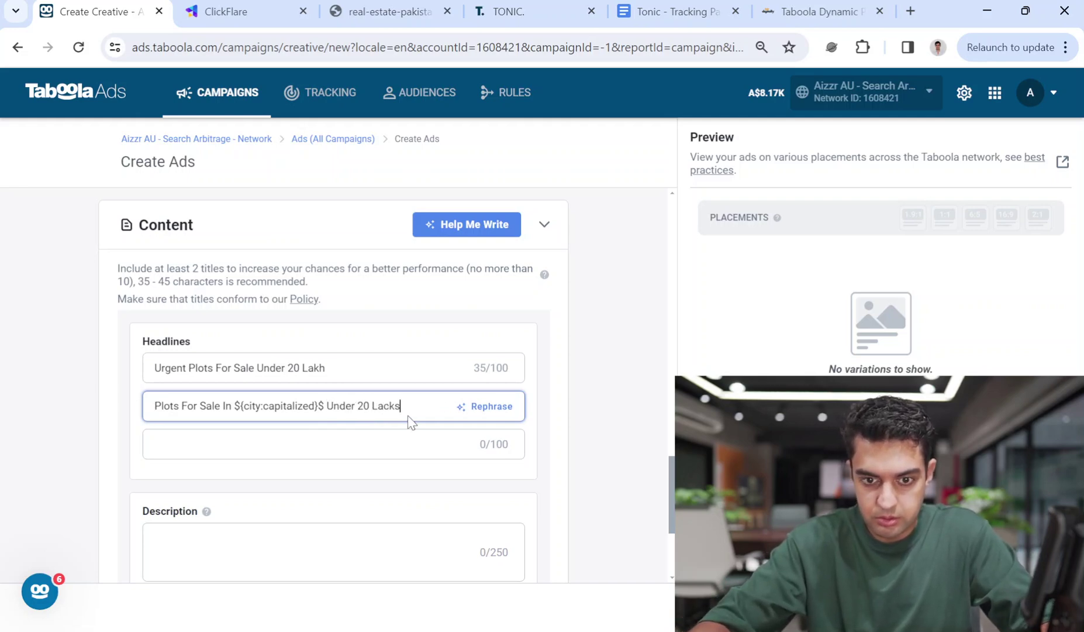
{"action": "key", "text": "BackSpace"}
{"action": "key", "text": "BackSpace"}
{"action": "type", "text": "khs"}
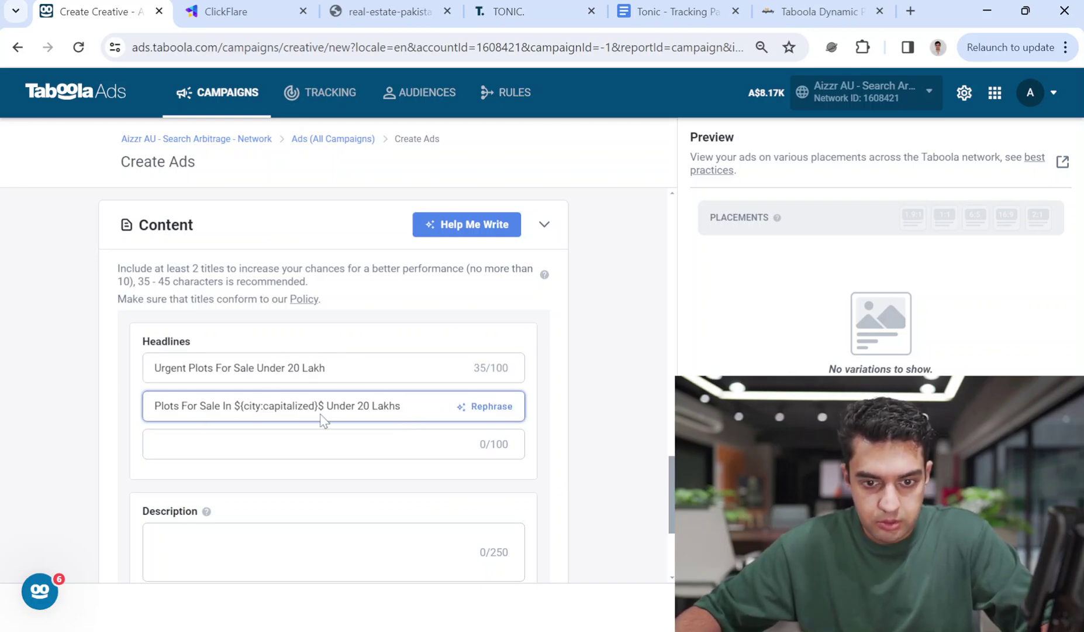
Prefix the first headline with '${city:capitalized}$:'
{"action": "left_click_drag", "start_coordinate": [316, 407], "coordinate": [229, 408]}
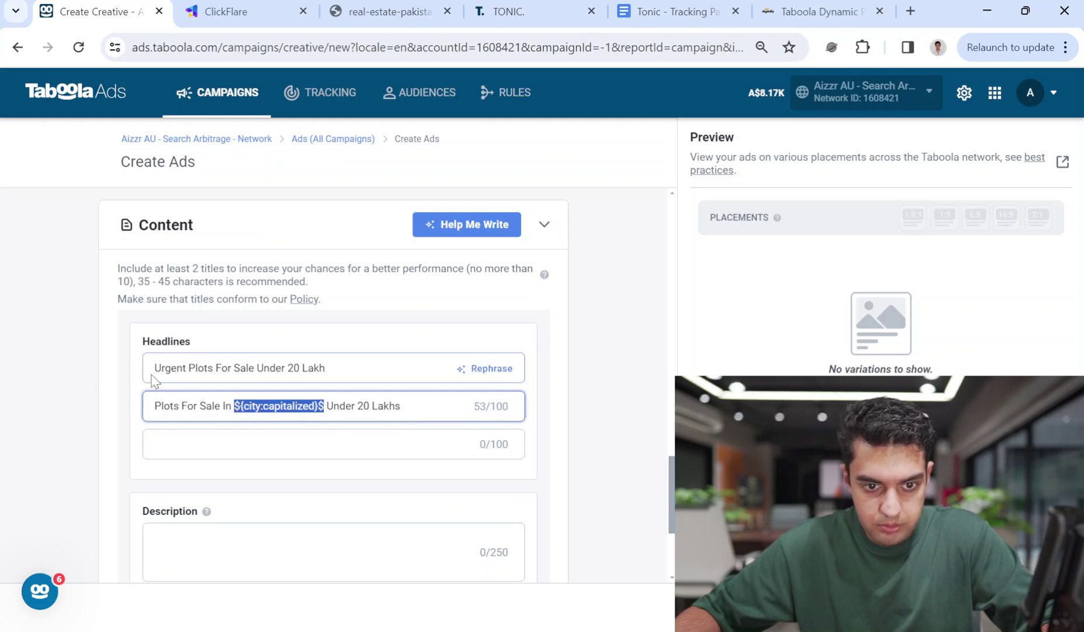
{"action": "key", "text": "ctrl+v"}
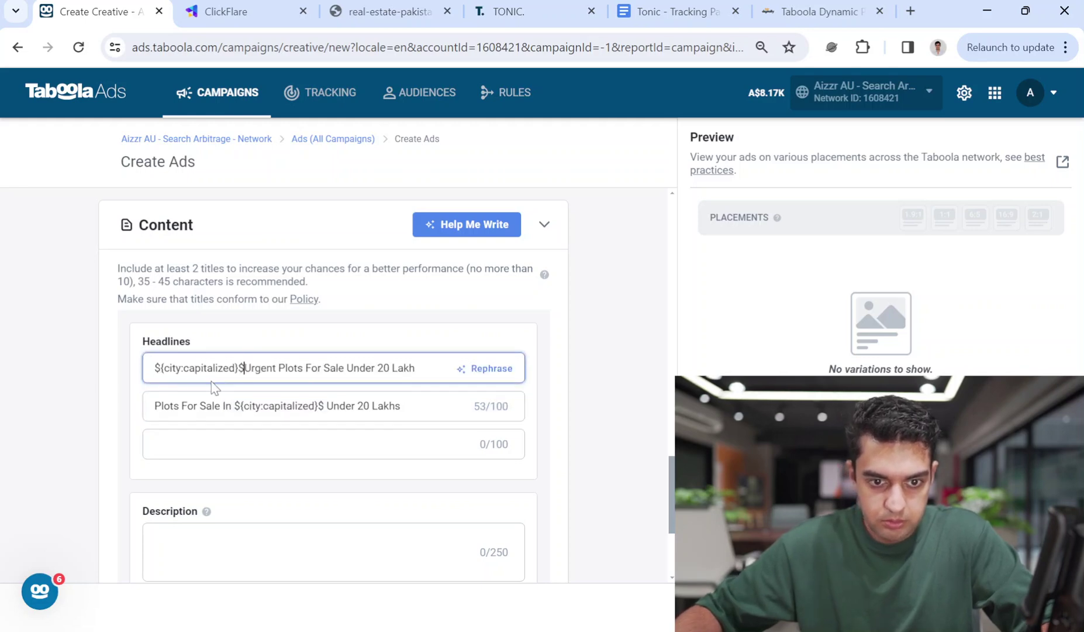
{"action": "type", "text": ":"}
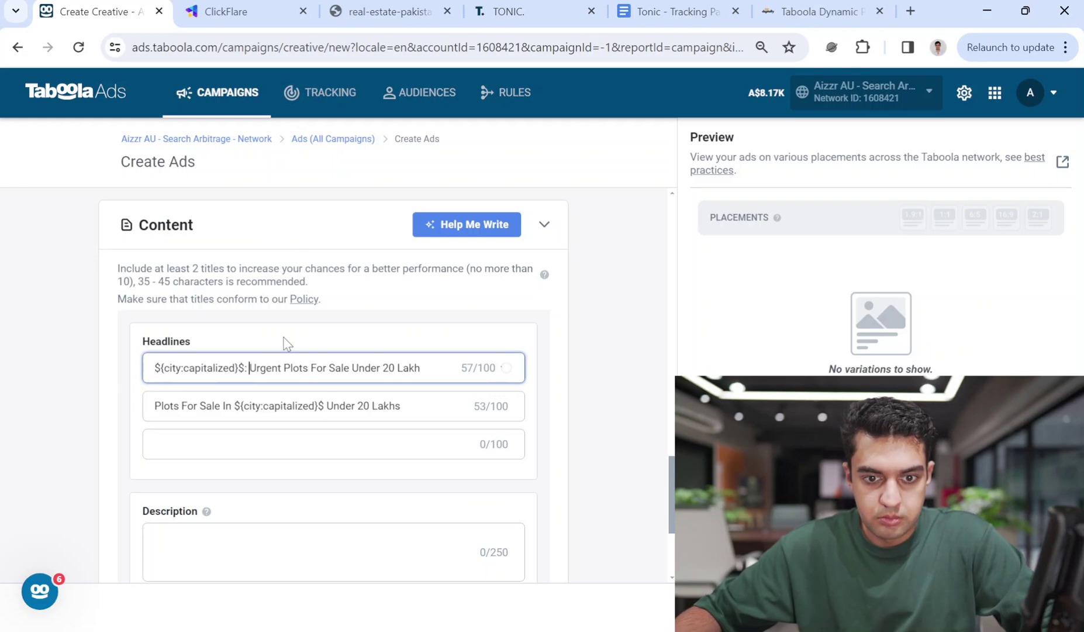
{"action": "left_click", "coordinate": [402, 407]}
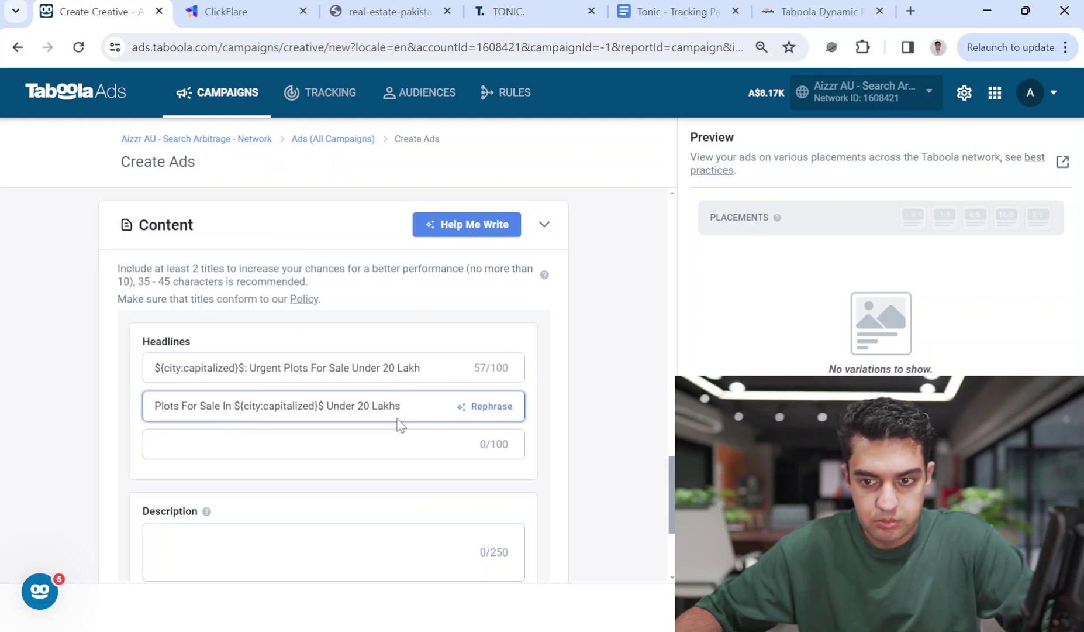
Set the call-to-action button to Click Here
{"action": "scroll", "coordinate": [271, 521], "scroll_direction": "down", "scroll_amount": 3}
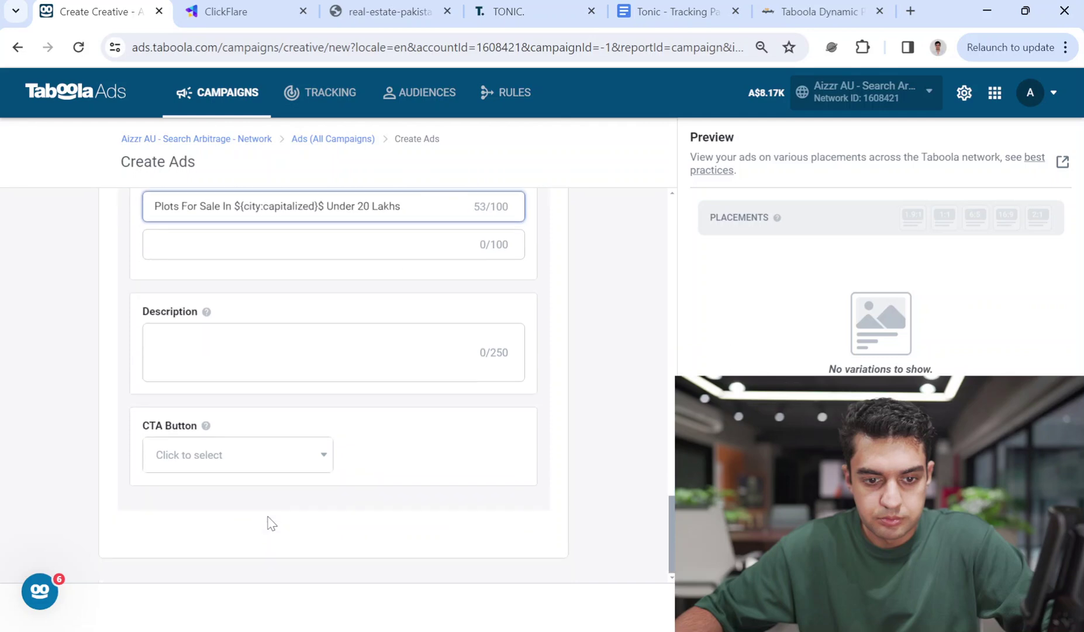
{"action": "left_click", "coordinate": [271, 463]}
{"action": "scroll", "coordinate": [269, 544], "scroll_direction": "down", "scroll_amount": 3}
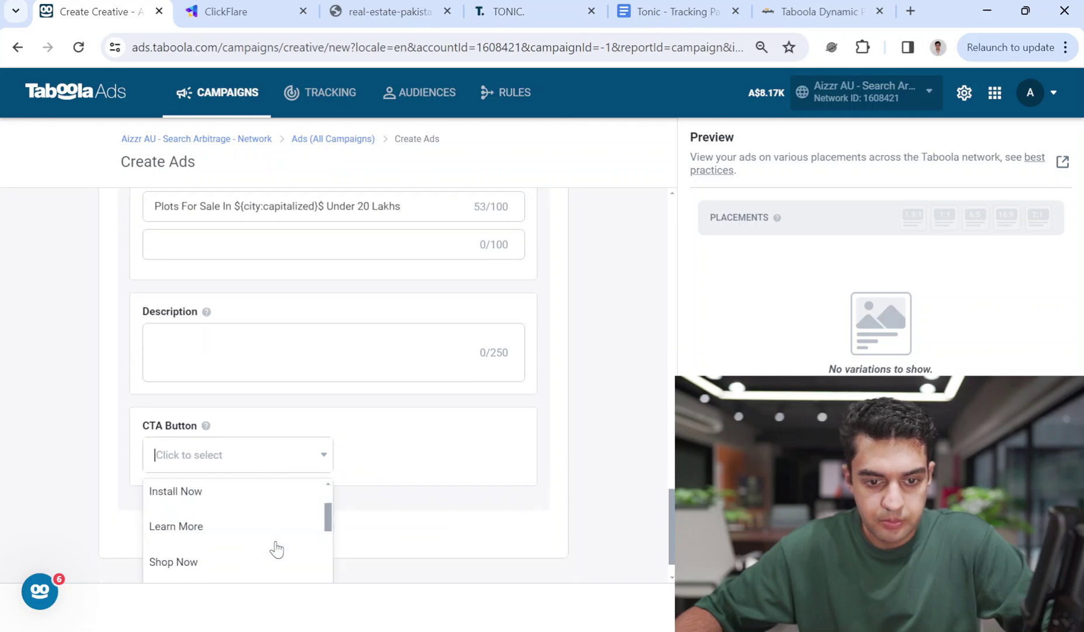
{"action": "left_click", "coordinate": [255, 506]}
{"action": "scroll", "coordinate": [289, 431], "scroll_direction": "up", "scroll_amount": 10}
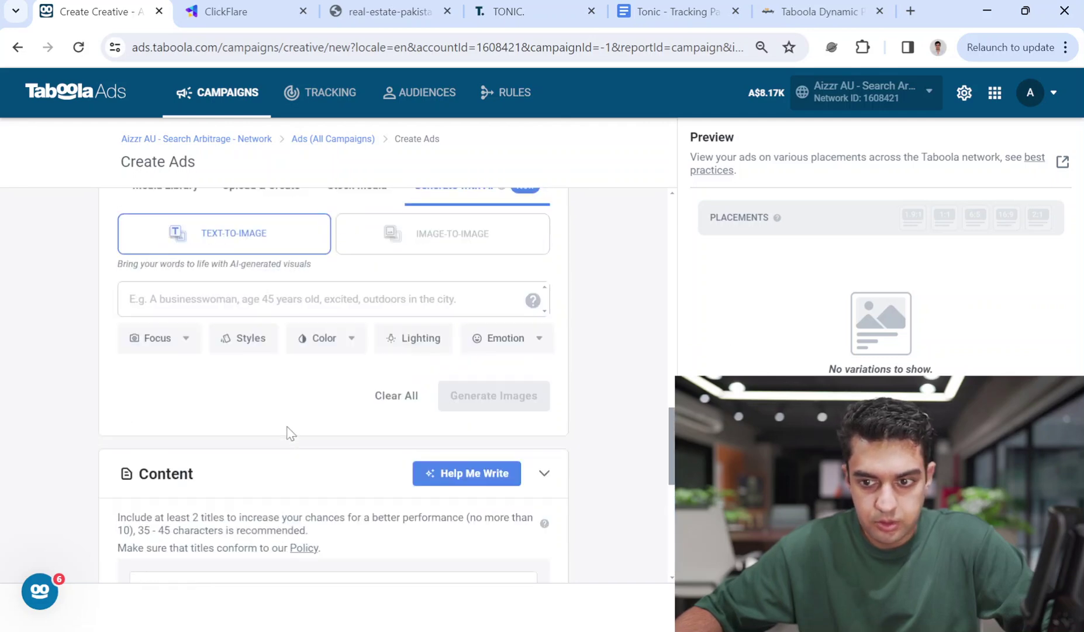
Search stock images for 'bahria town' and browse the results
{"action": "left_click", "coordinate": [343, 418]}
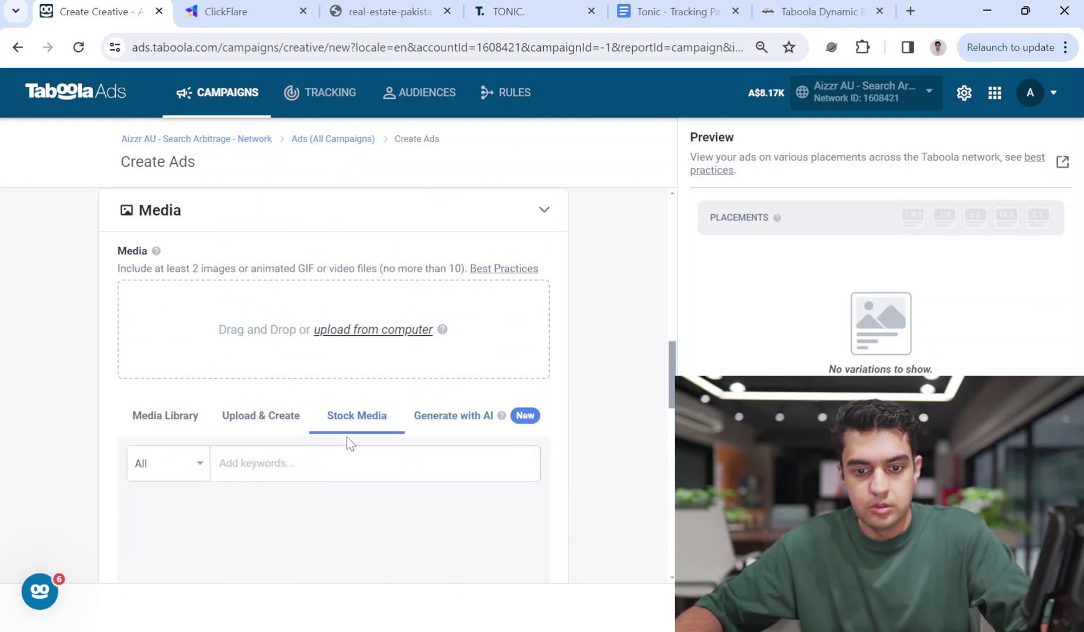
{"action": "left_click", "coordinate": [346, 457]}
{"action": "type", "text": "bahria "}
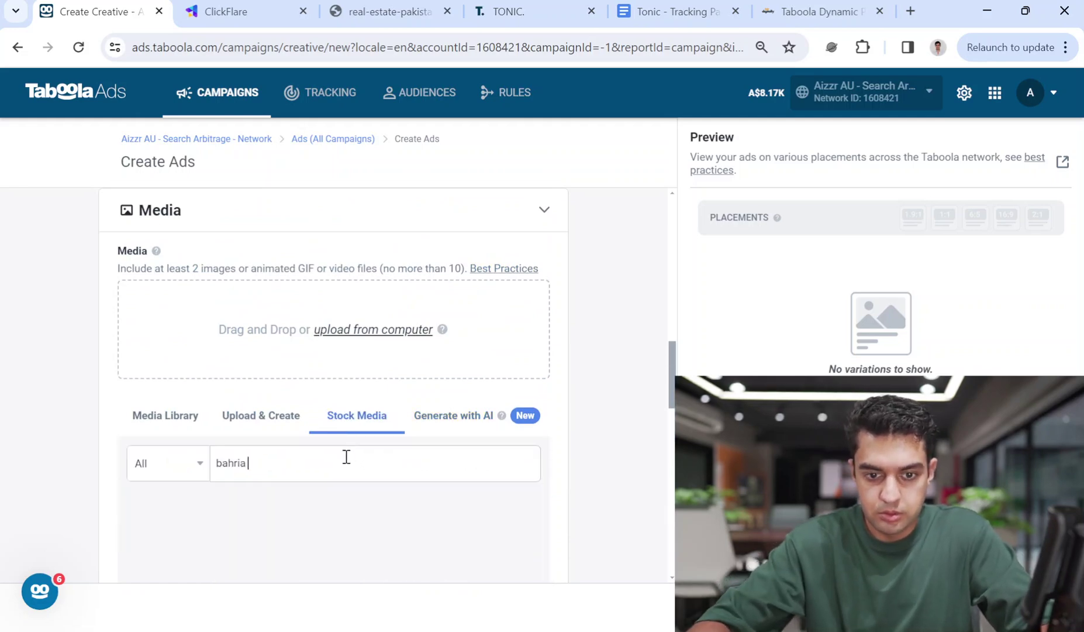
{"action": "type", "text": "town"}
{"action": "key", "text": "Return"}
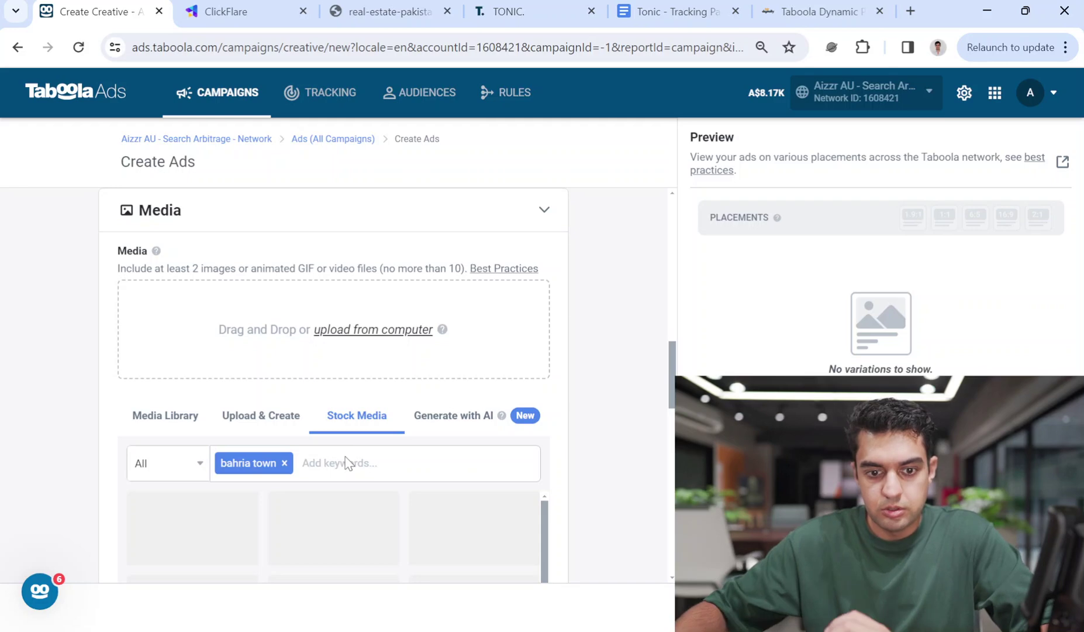
{"action": "scroll", "coordinate": [673, 372], "scroll_direction": "down", "scroll_amount": 3}
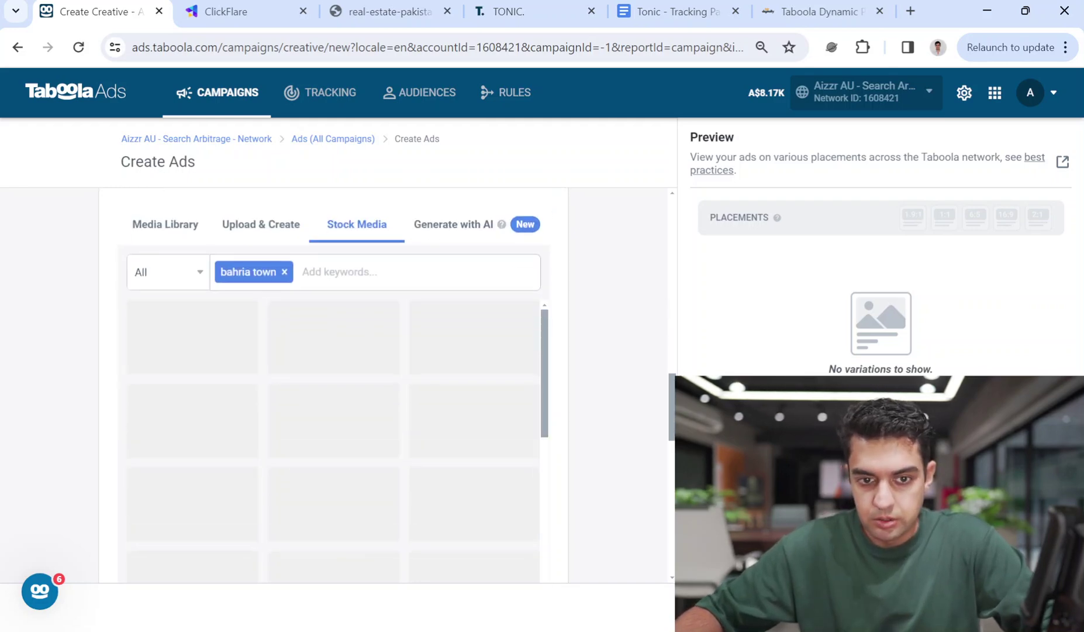
{"action": "scroll", "coordinate": [644, 331], "scroll_direction": "down", "scroll_amount": 1}
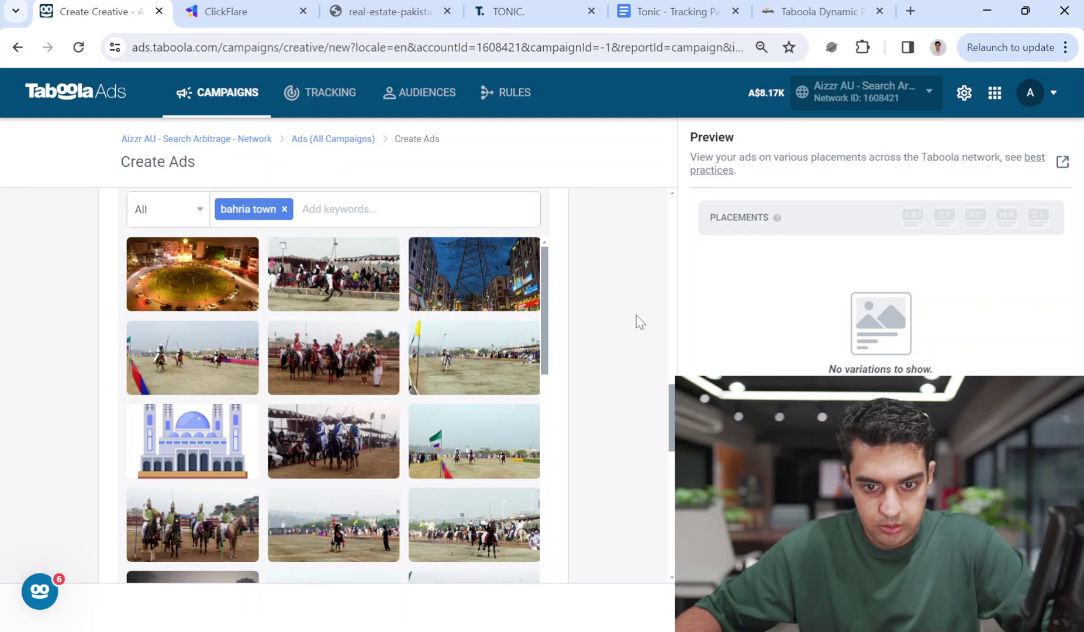
{"action": "left_click_drag", "start_coordinate": [544, 288], "coordinate": [541, 421]}
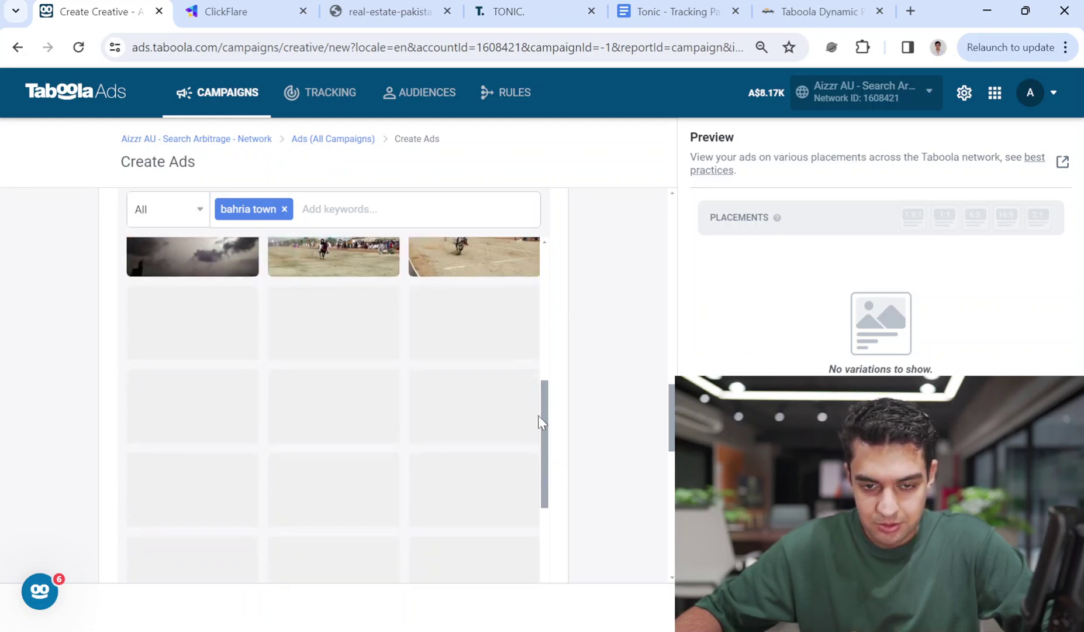
{"action": "left_click_drag", "start_coordinate": [540, 419], "coordinate": [565, 282]}
{"action": "scroll", "coordinate": [668, 438], "scroll_direction": "down", "scroll_amount": 3}
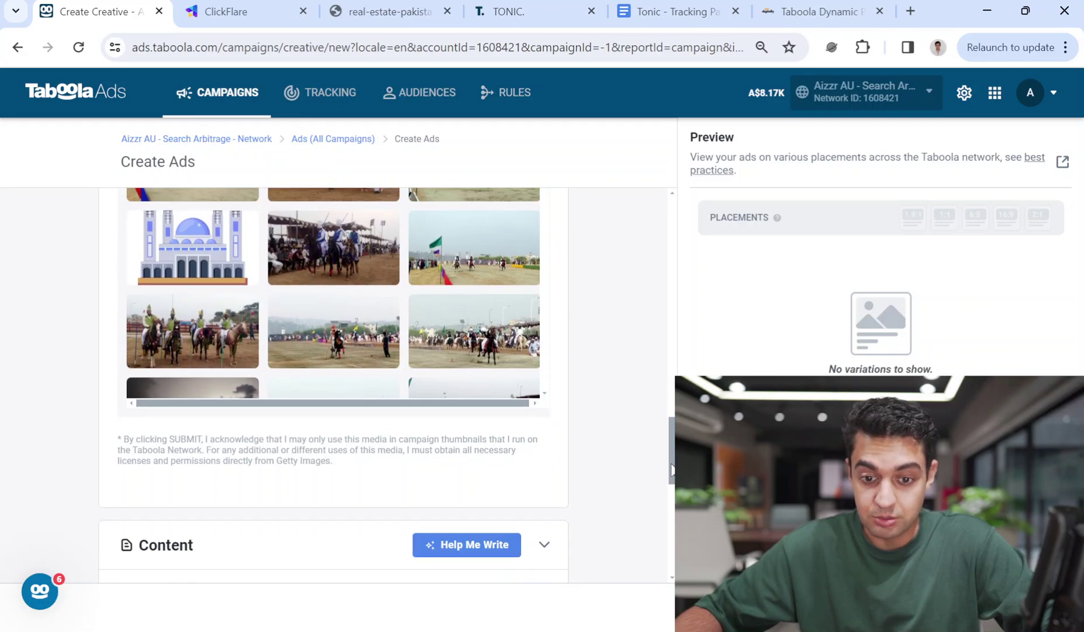
{"action": "scroll", "coordinate": [560, 363], "scroll_direction": "up", "scroll_amount": 3}
{"action": "left_click_drag", "start_coordinate": [550, 331], "coordinate": [563, 323]}
{"action": "scroll", "coordinate": [644, 426], "scroll_direction": "up", "scroll_amount": 3}
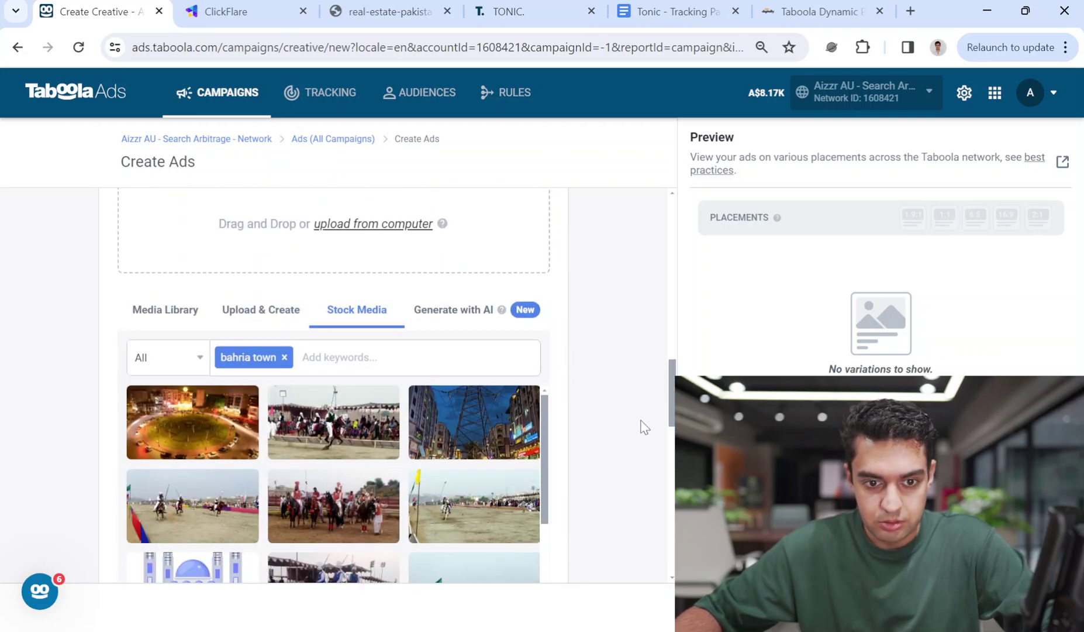
Replace the 'bahria town' keyword with 'housing pakistan' and scroll through the results
{"action": "left_click", "coordinate": [284, 356]}
{"action": "type", "text": "housin"}
{"action": "type", "text": "g pakistan"}
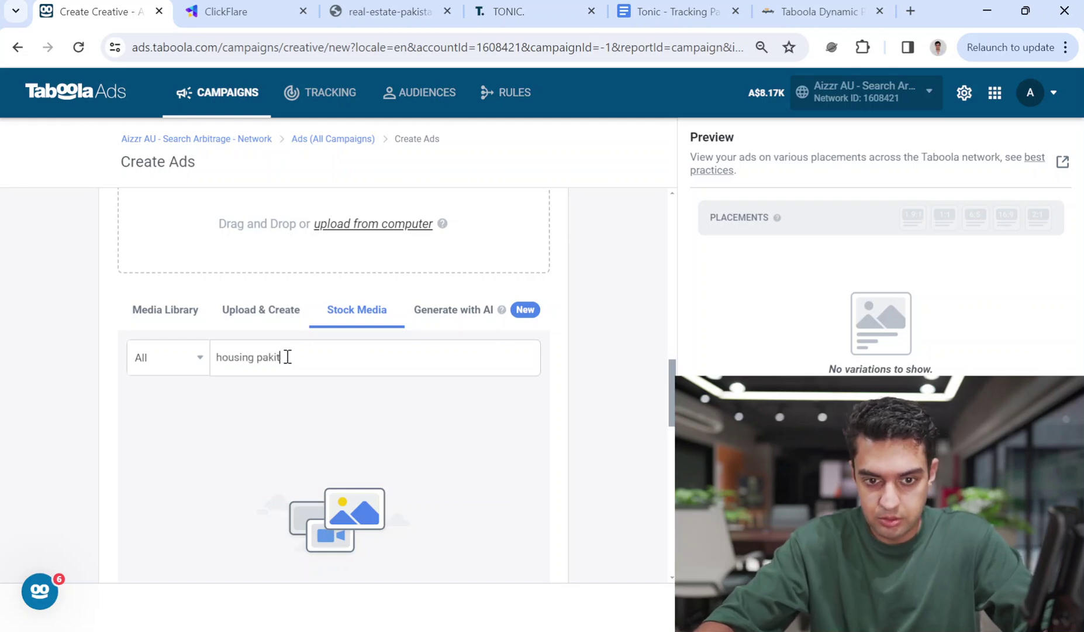
{"action": "key", "text": "Return"}
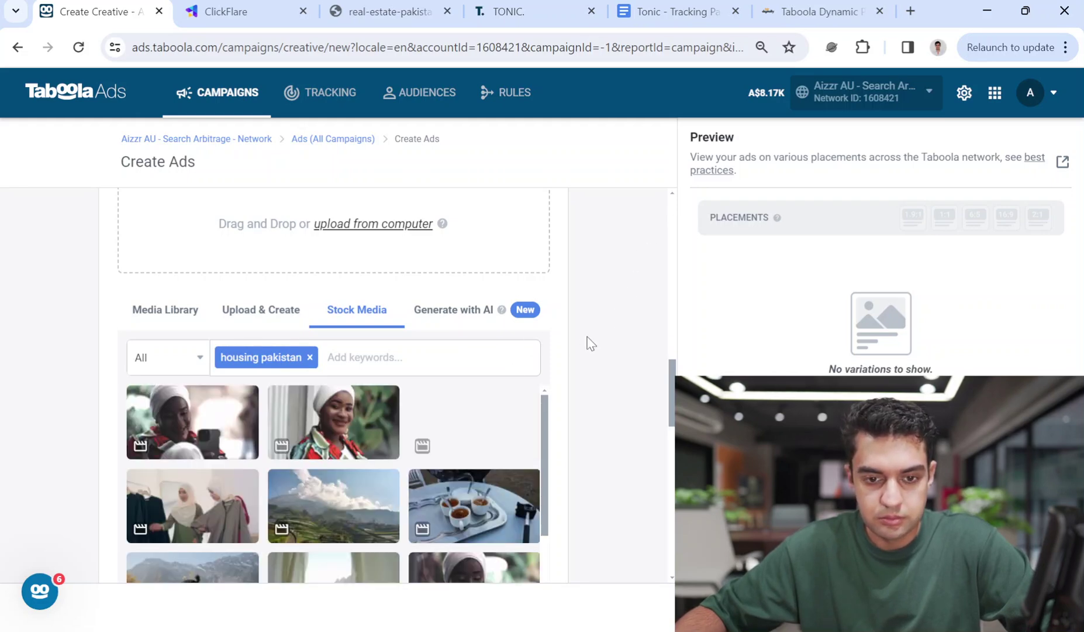
{"action": "scroll", "coordinate": [561, 369], "scroll_direction": "down", "scroll_amount": 3}
{"action": "scroll", "coordinate": [550, 289], "scroll_direction": "down", "scroll_amount": 4}
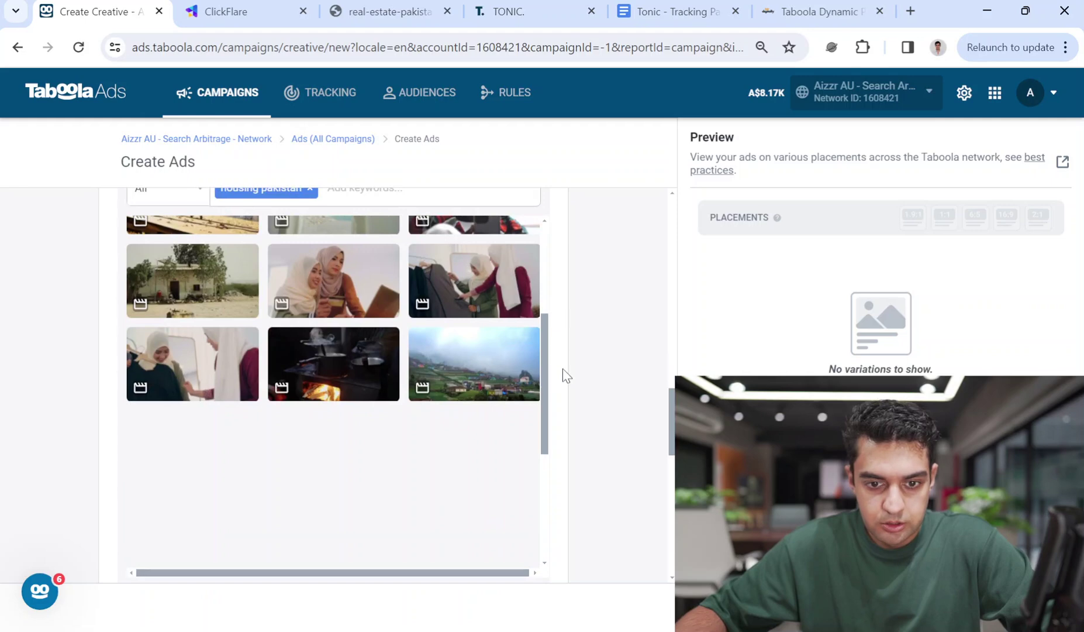
{"action": "scroll", "coordinate": [563, 380], "scroll_direction": "down", "scroll_amount": 2}
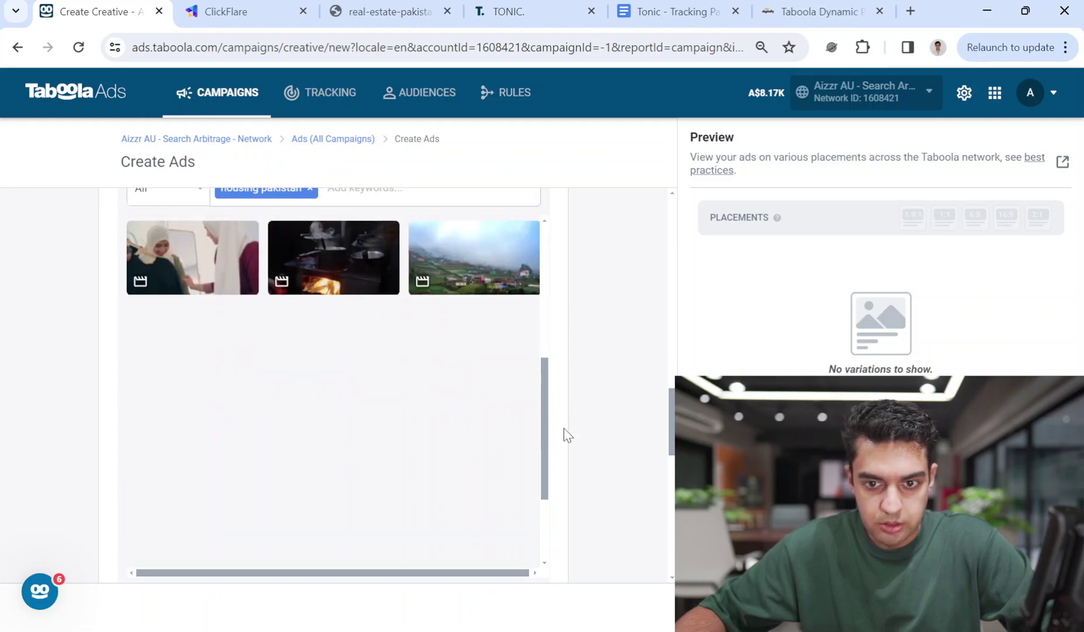
{"action": "scroll", "coordinate": [565, 428], "scroll_direction": "down", "scroll_amount": 2}
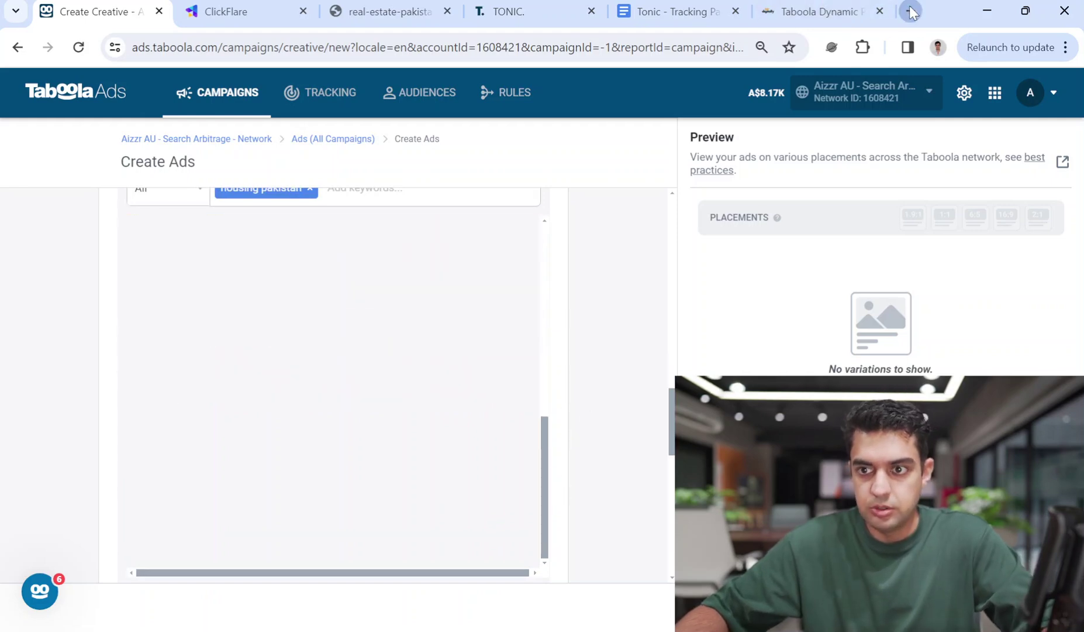
Search Google Images for 'bahria town islamabad' and preview the red-roofed housing aerial photo
{"action": "left_click", "coordinate": [911, 12]}
{"action": "type", "text": "bahria town "}
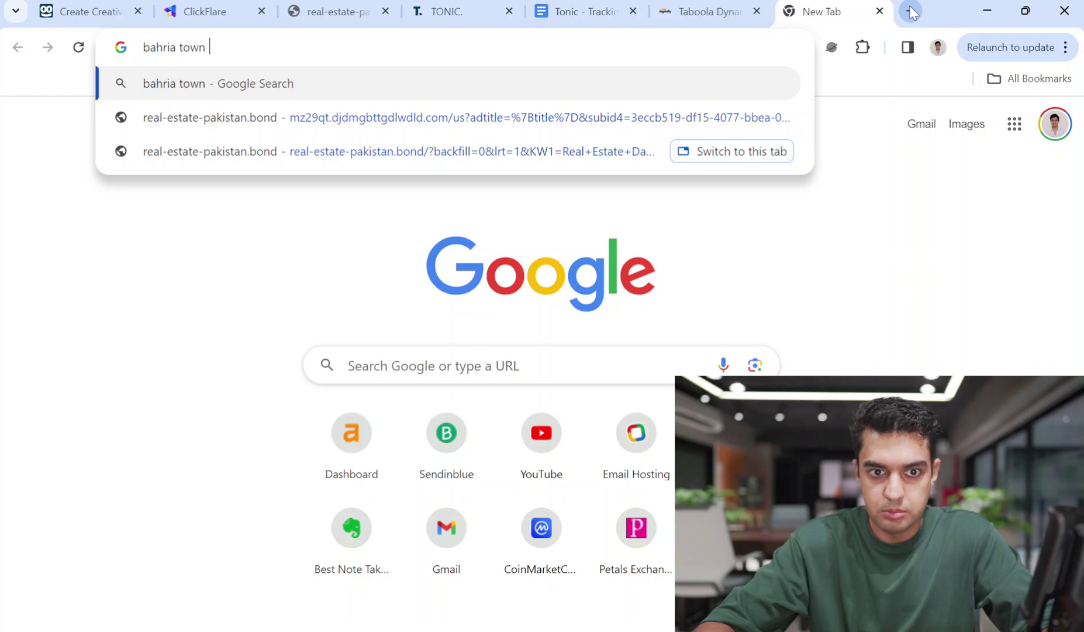
{"action": "type", "text": "islamabad"}
{"action": "key", "text": "Return"}
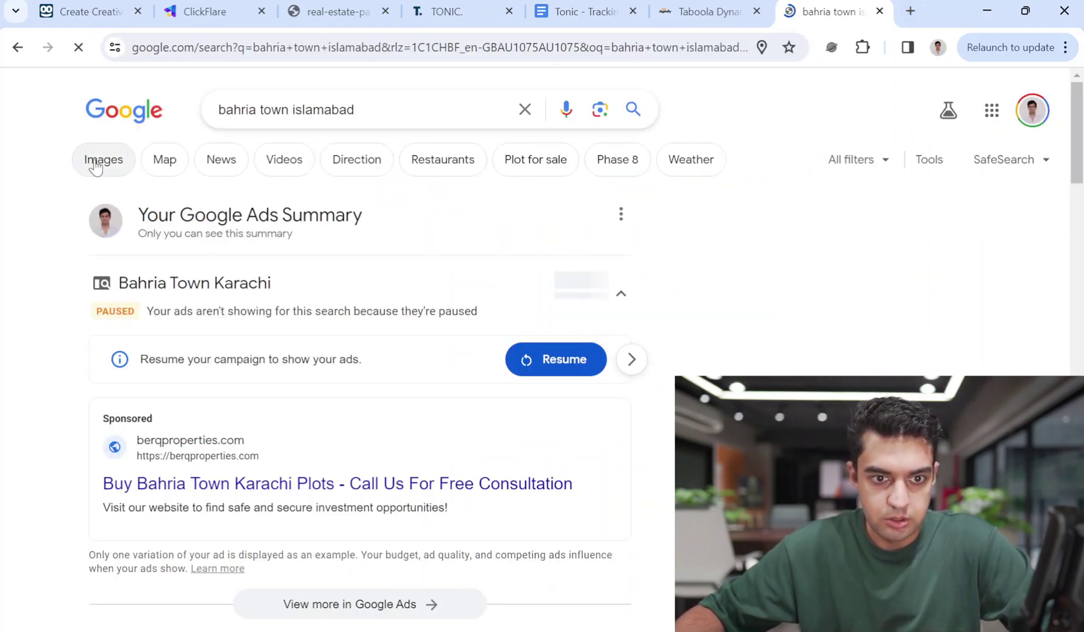
{"action": "left_click", "coordinate": [95, 166]}
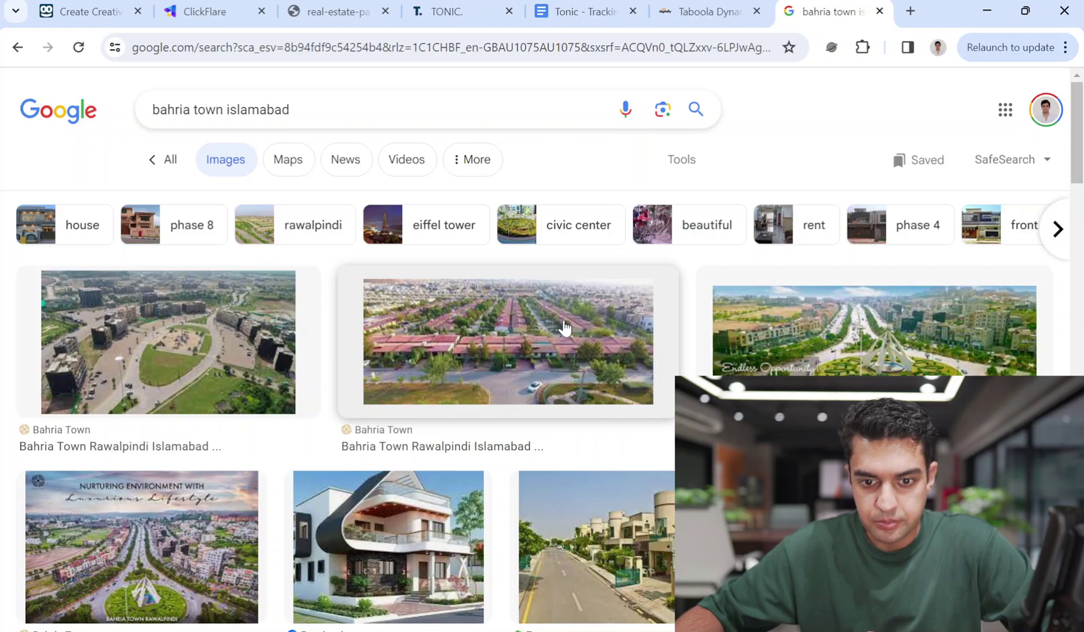
{"action": "left_click", "coordinate": [565, 328]}
{"action": "left_click_drag", "start_coordinate": [842, 218], "coordinate": [842, 6]}
Visit the photo's source, the Bahria Town Rawalpindi site, and close the small image tab
{"action": "left_click", "coordinate": [761, 6]}
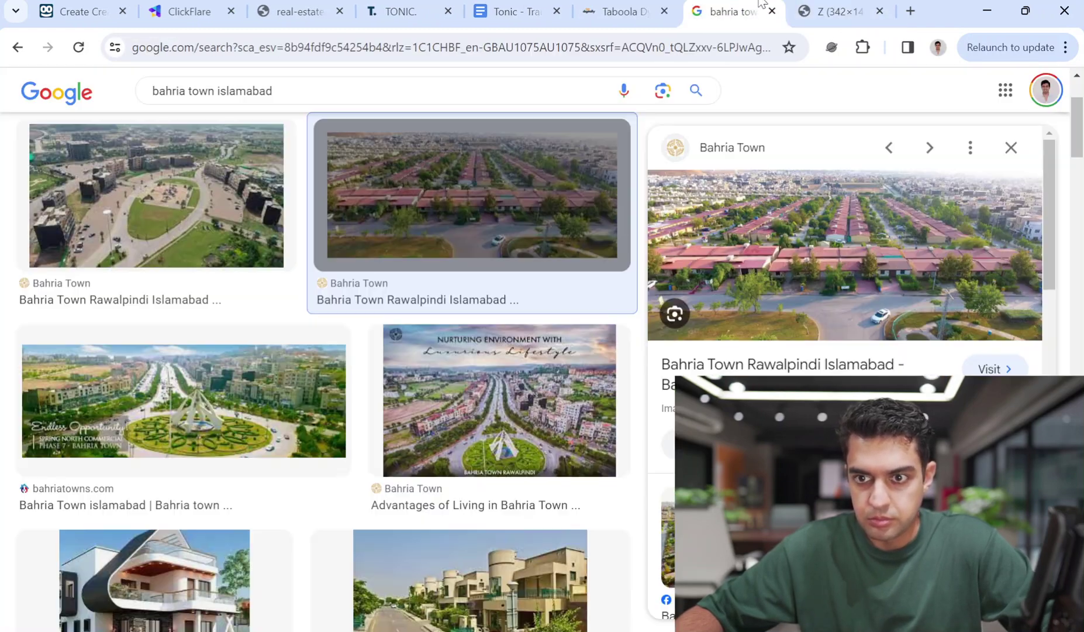
{"action": "left_click", "coordinate": [974, 369]}
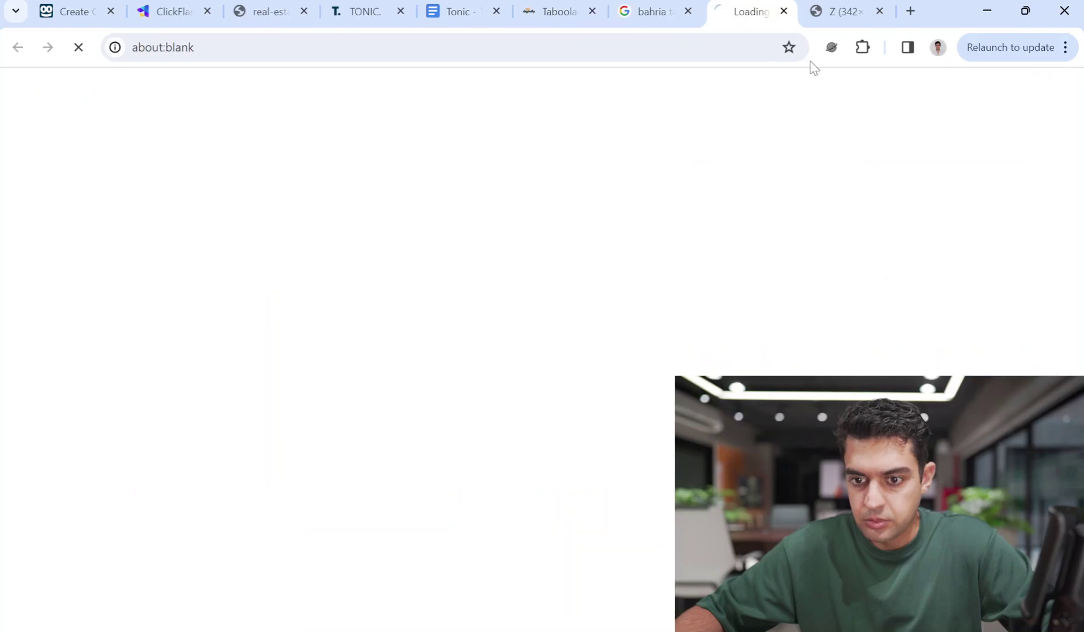
{"action": "left_click", "coordinate": [848, 11]}
{"action": "left_click", "coordinate": [878, 11]}
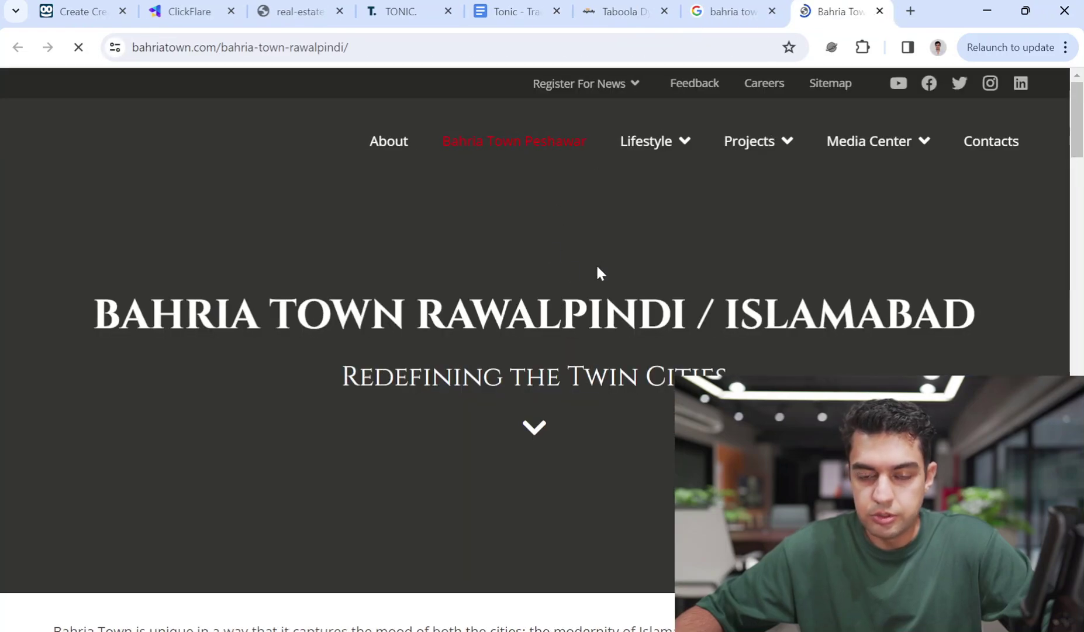
{"action": "scroll", "coordinate": [1082, 185], "scroll_direction": "down", "scroll_amount": 15}
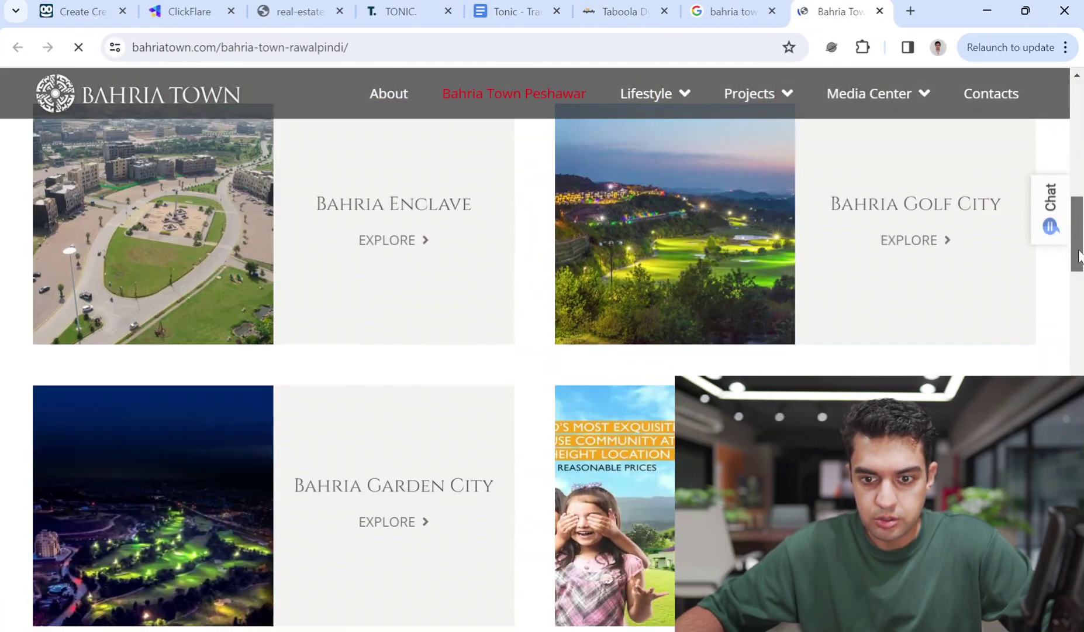
{"action": "scroll", "coordinate": [1082, 160], "scroll_direction": "up", "scroll_amount": 12}
{"action": "scroll", "coordinate": [1082, 160], "scroll_direction": "up", "scroll_amount": 1}
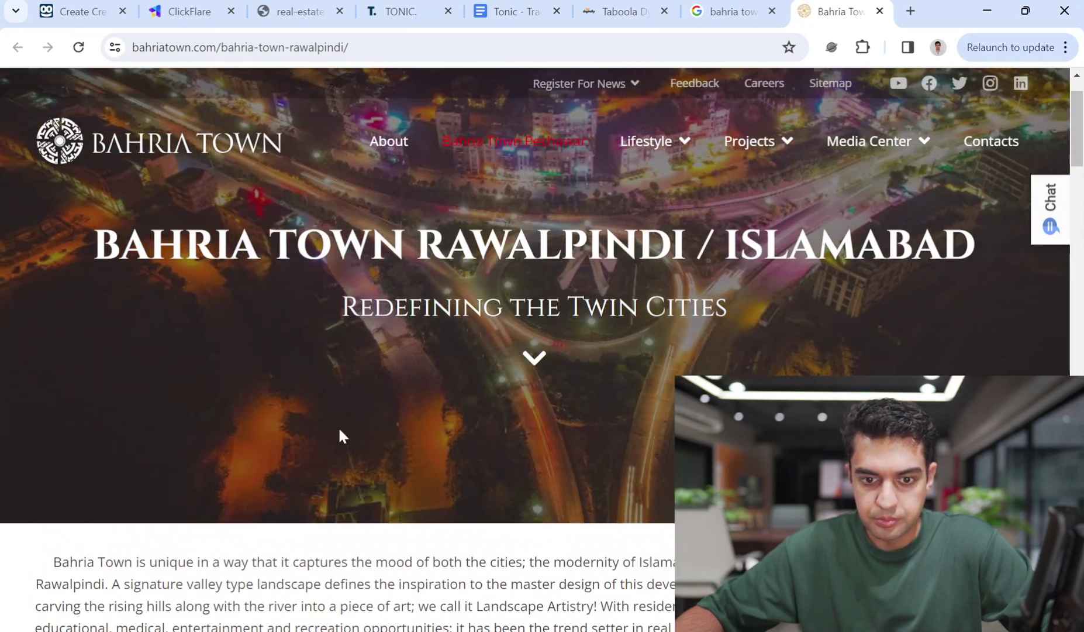
Open the full-size pindi-awami-villas photo in its own tab, copy its address, and return to Taboola
{"action": "left_click", "coordinate": [738, 11]}
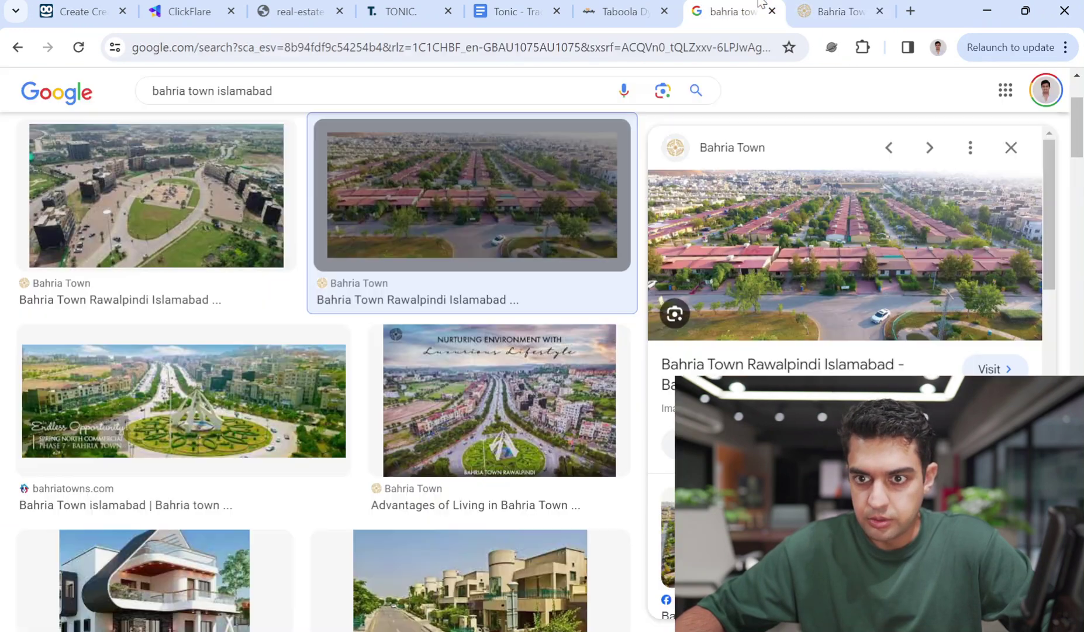
{"action": "scroll", "coordinate": [425, 372], "scroll_direction": "down", "scroll_amount": 6}
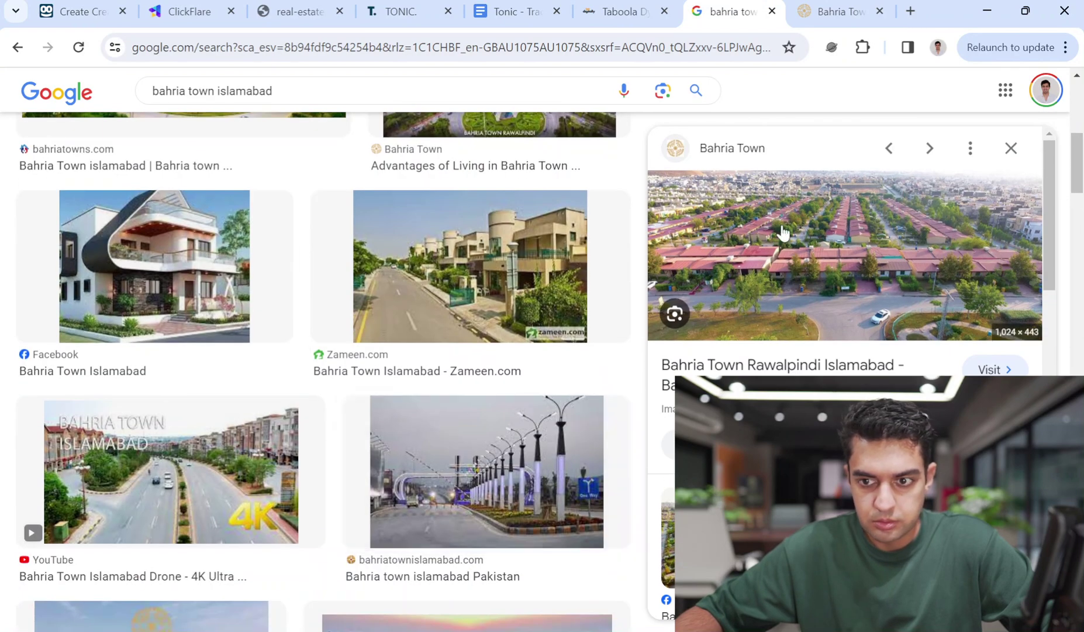
{"action": "middle_click", "coordinate": [845, 254]}
{"action": "left_click", "coordinate": [749, 11]}
{"action": "left_click", "coordinate": [630, 41]}
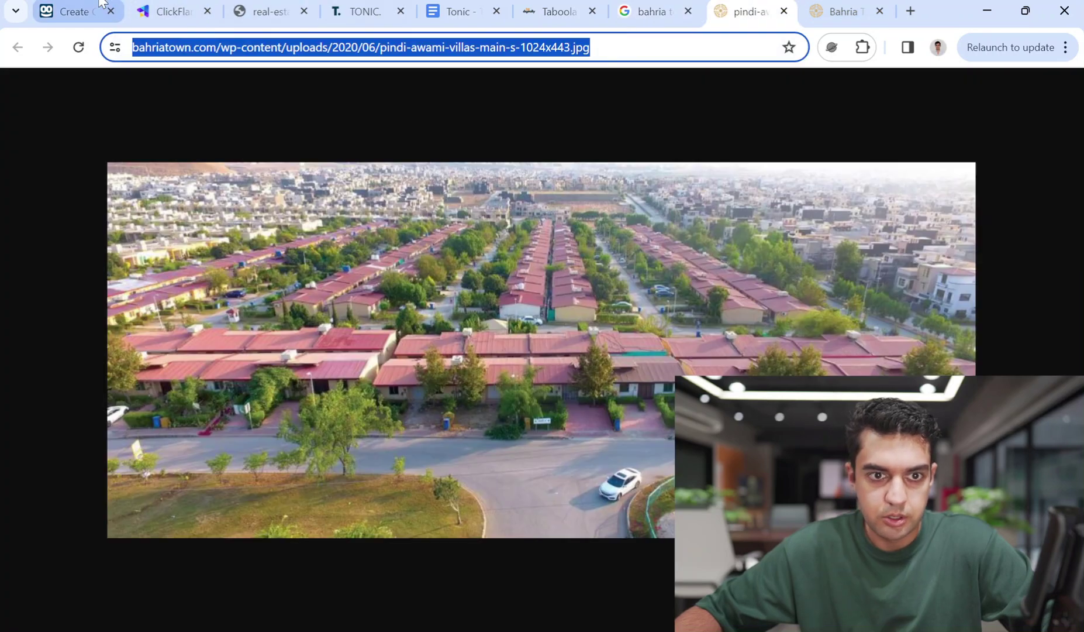
{"action": "left_click", "coordinate": [124, 4]}
{"action": "scroll", "coordinate": [645, 297], "scroll_direction": "up", "scroll_amount": 5}
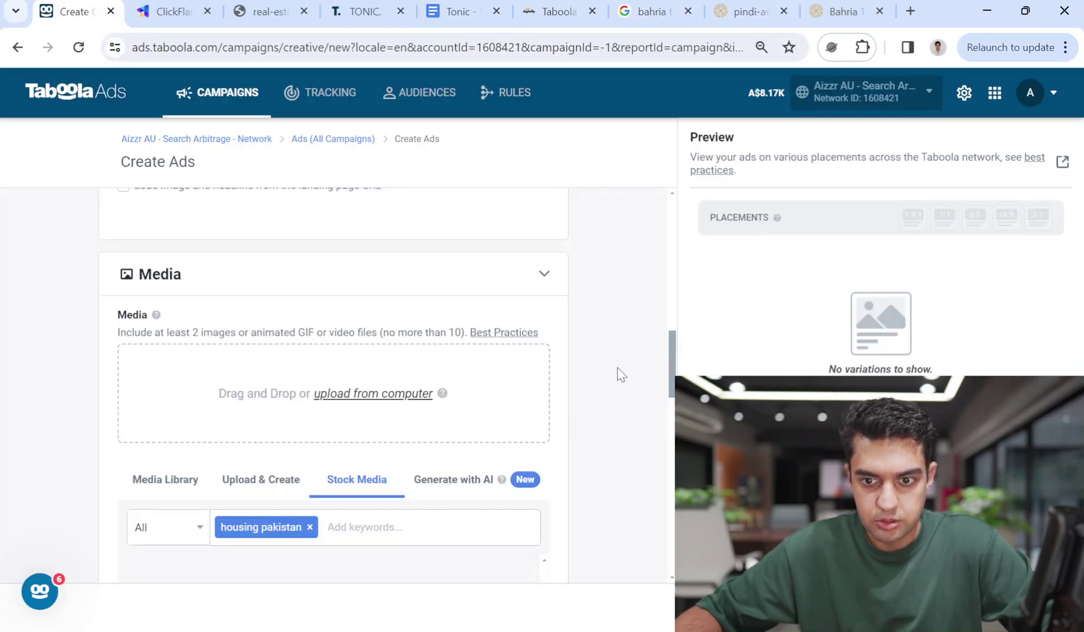
Choose AI image variations and load the copied villas photo from its web address
{"action": "left_click", "coordinate": [493, 485]}
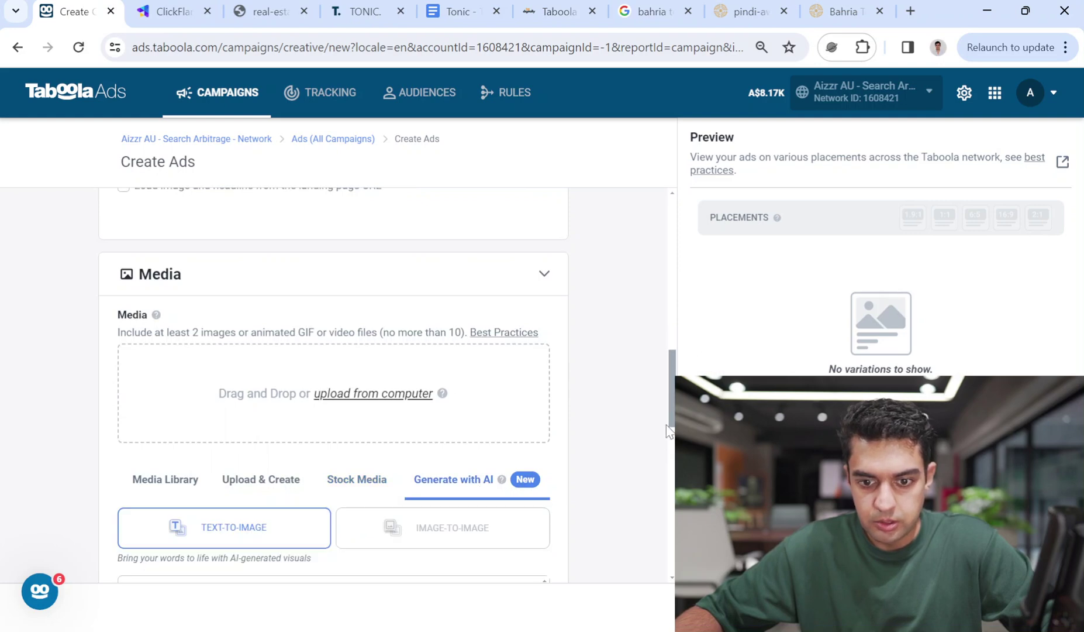
{"action": "scroll", "coordinate": [333, 386], "scroll_direction": "down", "scroll_amount": 4}
{"action": "scroll", "coordinate": [333, 386], "scroll_direction": "up", "scroll_amount": 1}
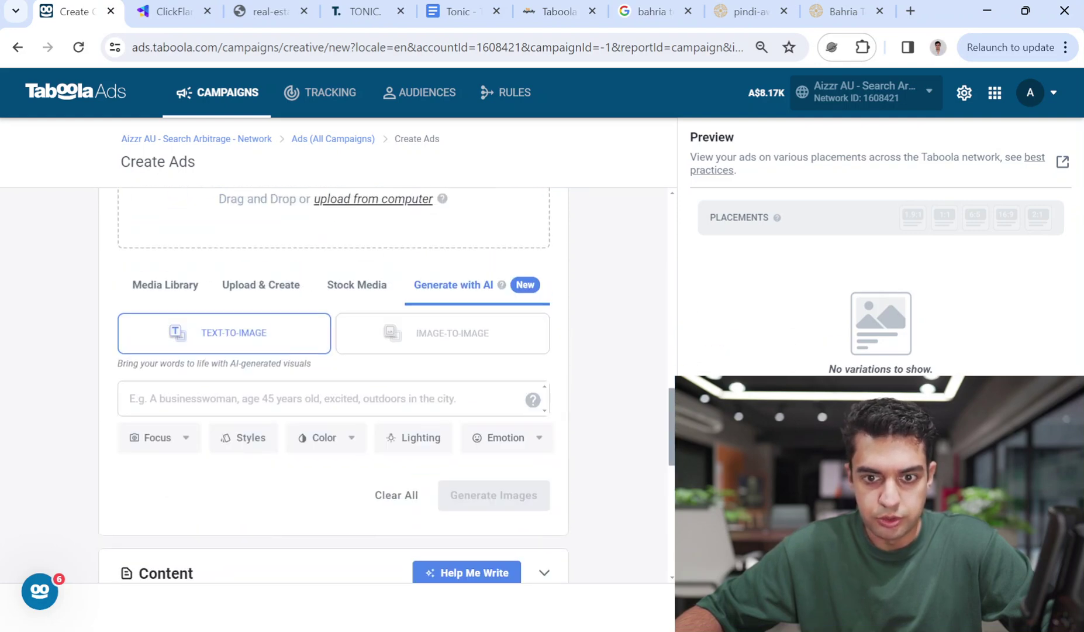
{"action": "left_click", "coordinate": [465, 337]}
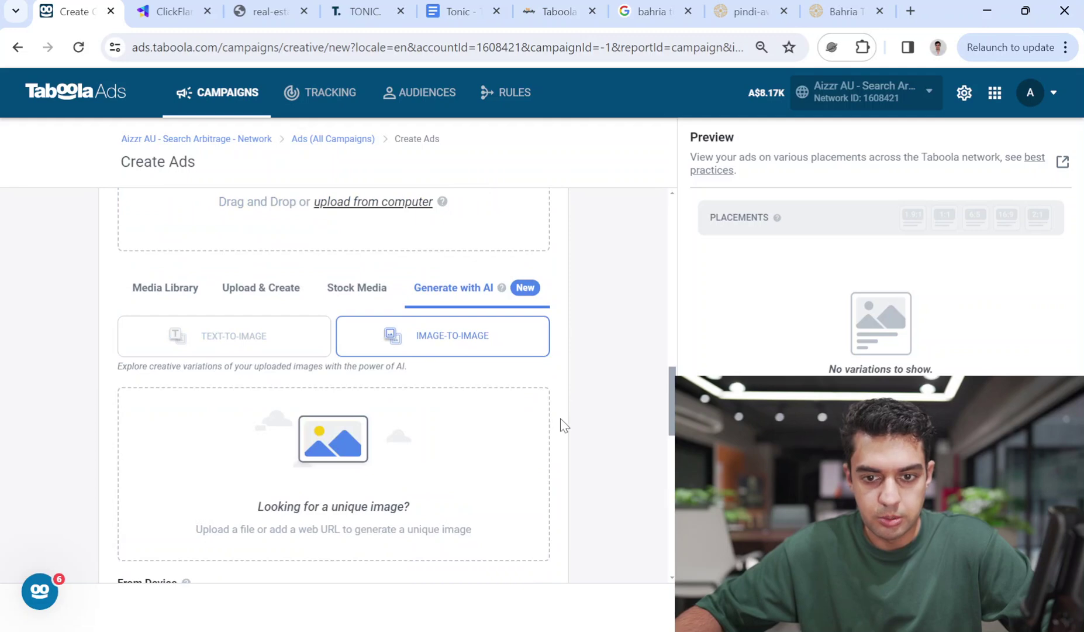
{"action": "scroll", "coordinate": [532, 491], "scroll_direction": "down", "scroll_amount": 3}
{"action": "left_click", "coordinate": [204, 539]}
{"action": "key", "text": "ctrl+v"}
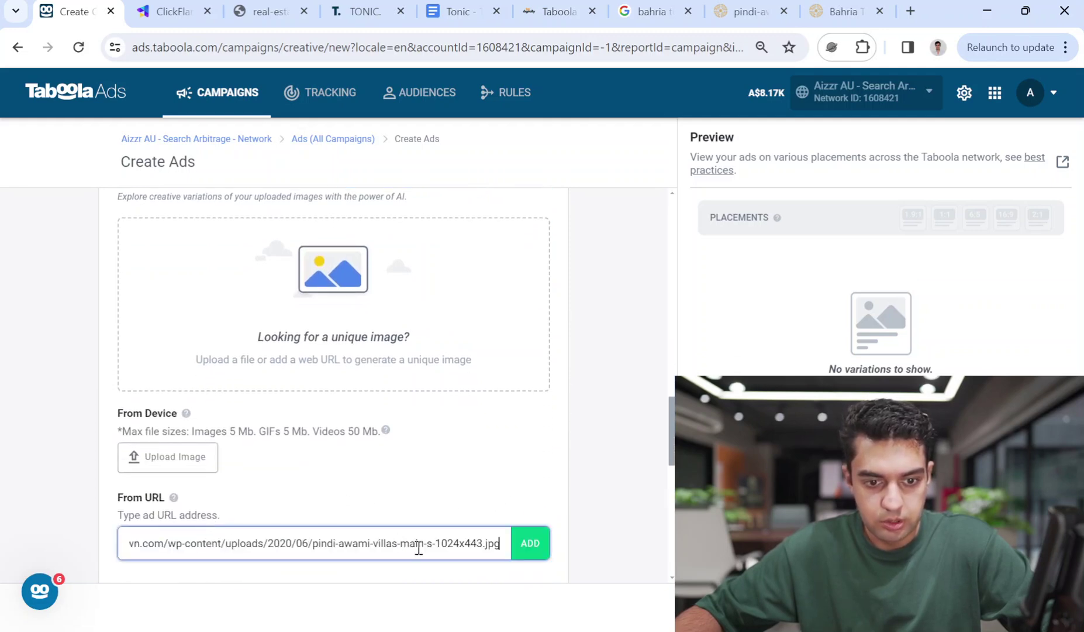
{"action": "left_click", "coordinate": [529, 544]}
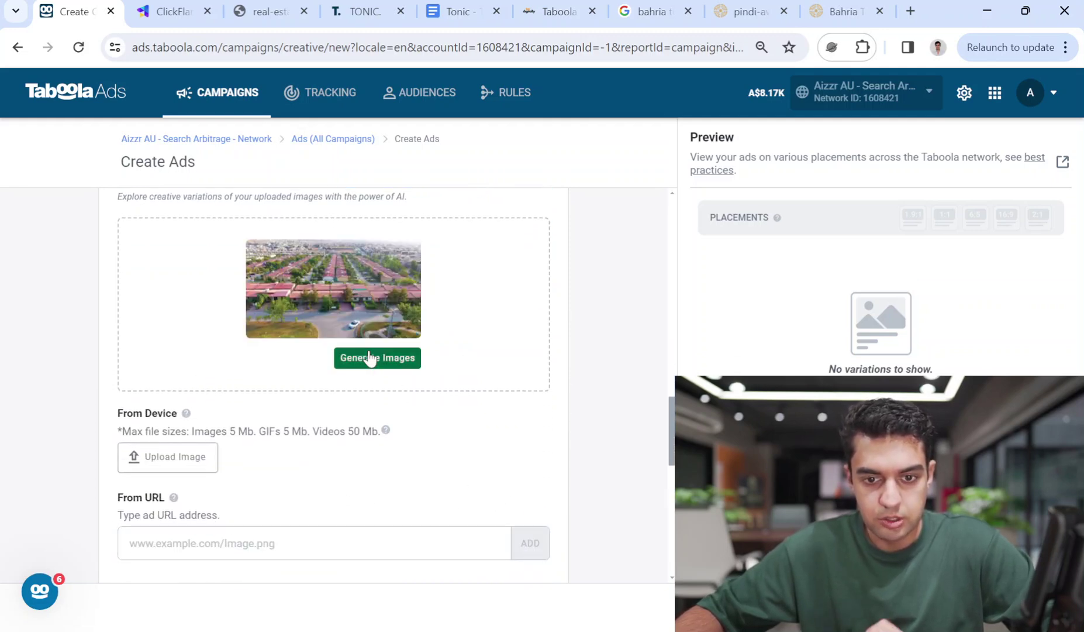
{"action": "scroll", "coordinate": [579, 371], "scroll_direction": "up", "scroll_amount": 2}
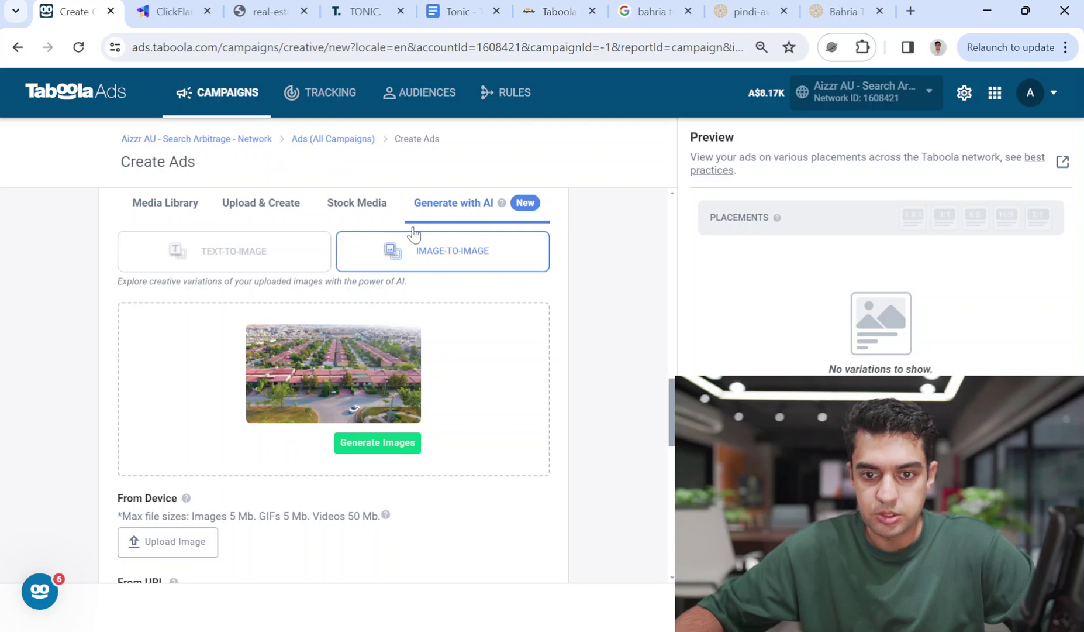
Generate six AI aerial variations of red-roofed housing and preview each thumbnail
{"action": "mouse_move", "coordinate": [296, 351]}
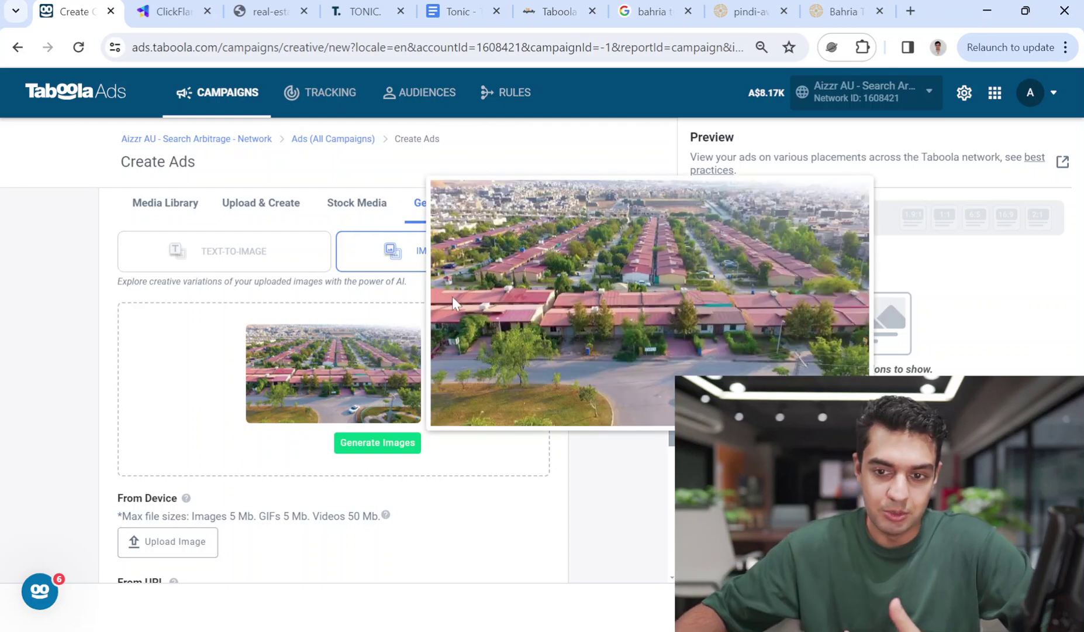
{"action": "left_click", "coordinate": [378, 442]}
{"action": "scroll", "coordinate": [333, 386], "scroll_direction": "down", "scroll_amount": 5}
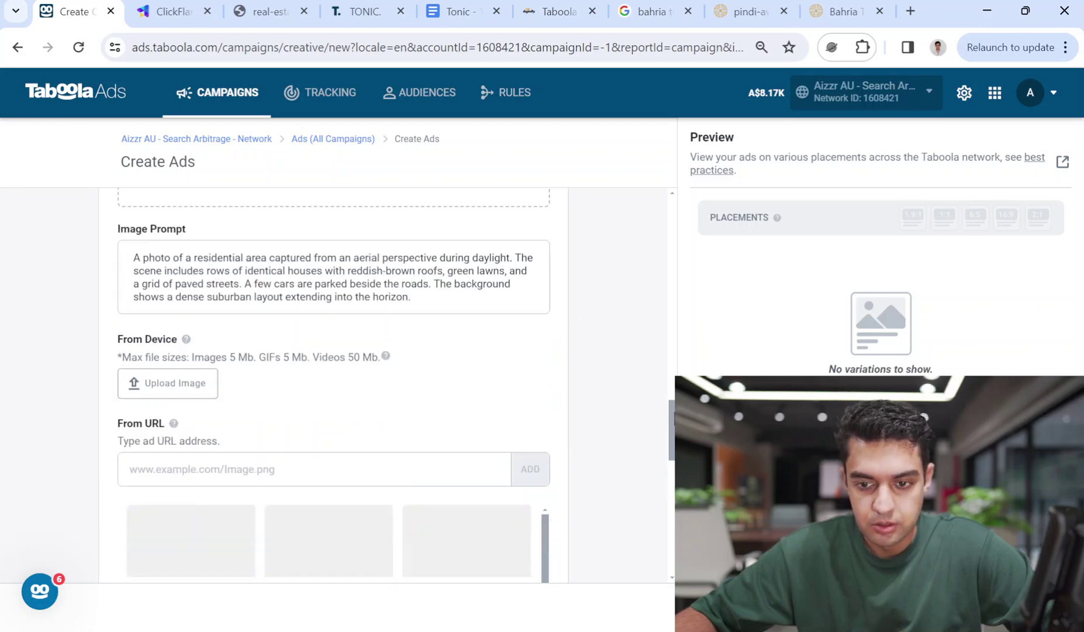
{"action": "scroll", "coordinate": [334, 386], "scroll_direction": "down", "scroll_amount": 4}
{"action": "mouse_move", "coordinate": [451, 289]}
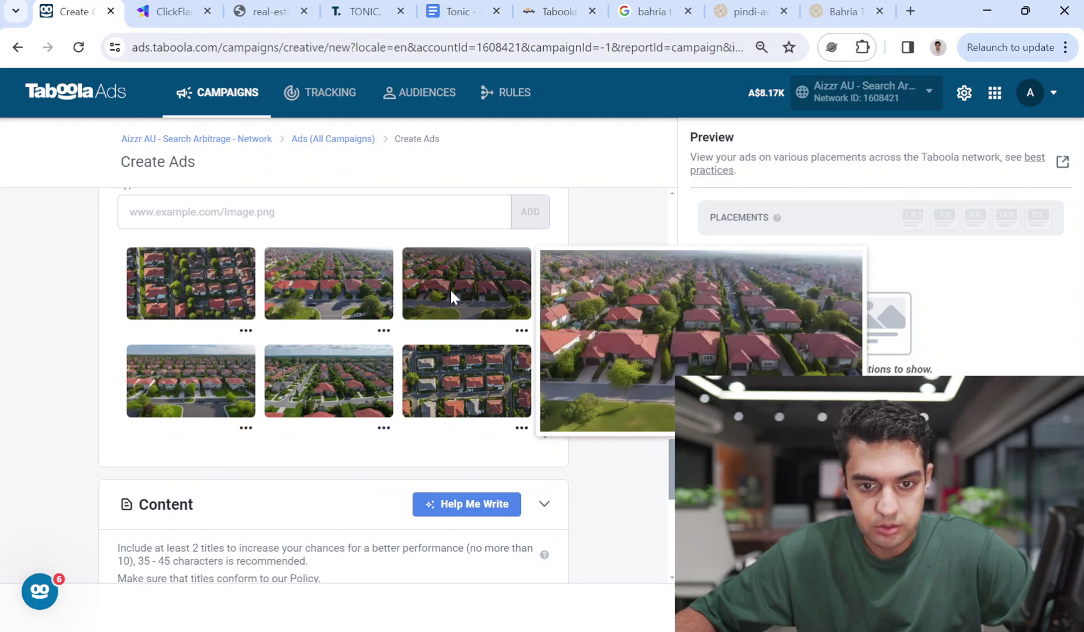
{"action": "mouse_move", "coordinate": [351, 277]}
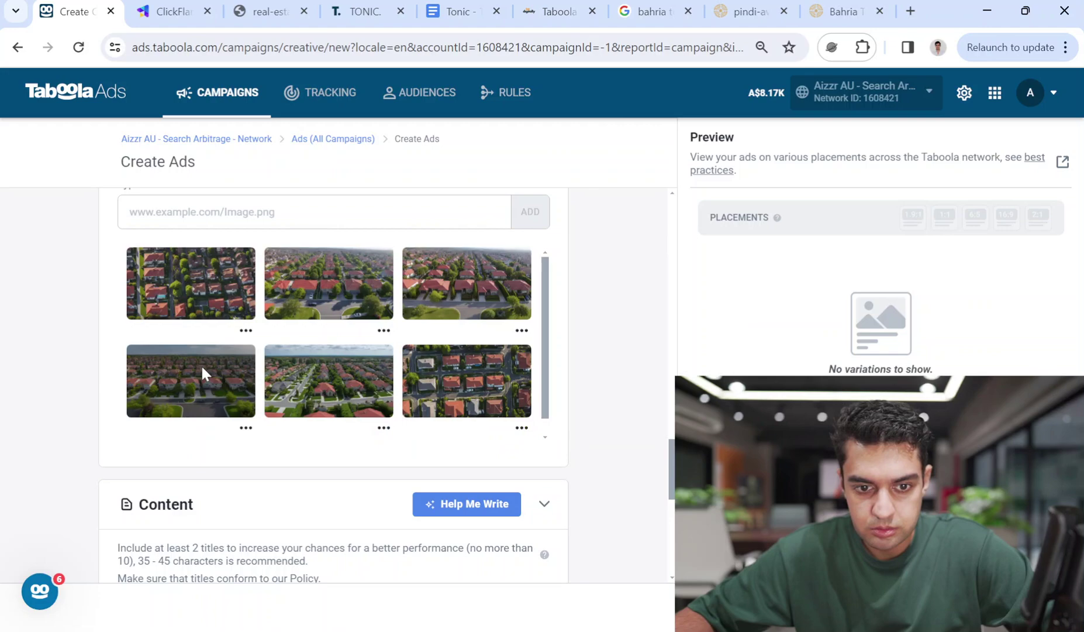
{"action": "mouse_move", "coordinate": [203, 369]}
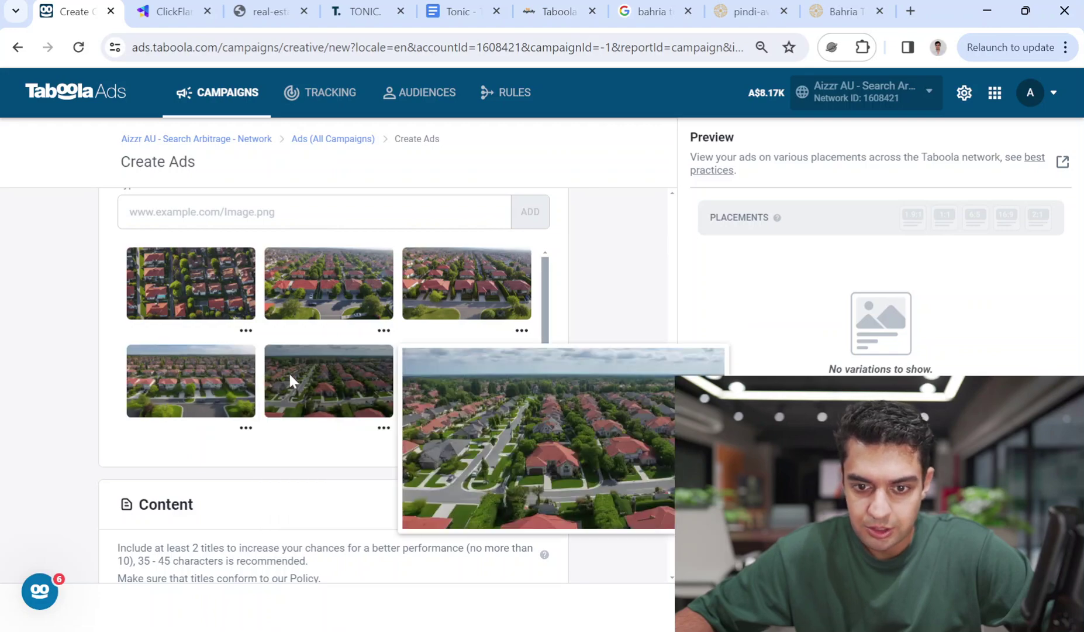
Open the pindi-safari-valley highway photo full size, copy its address, and return to Create Ads
{"action": "left_click", "coordinate": [845, 11]}
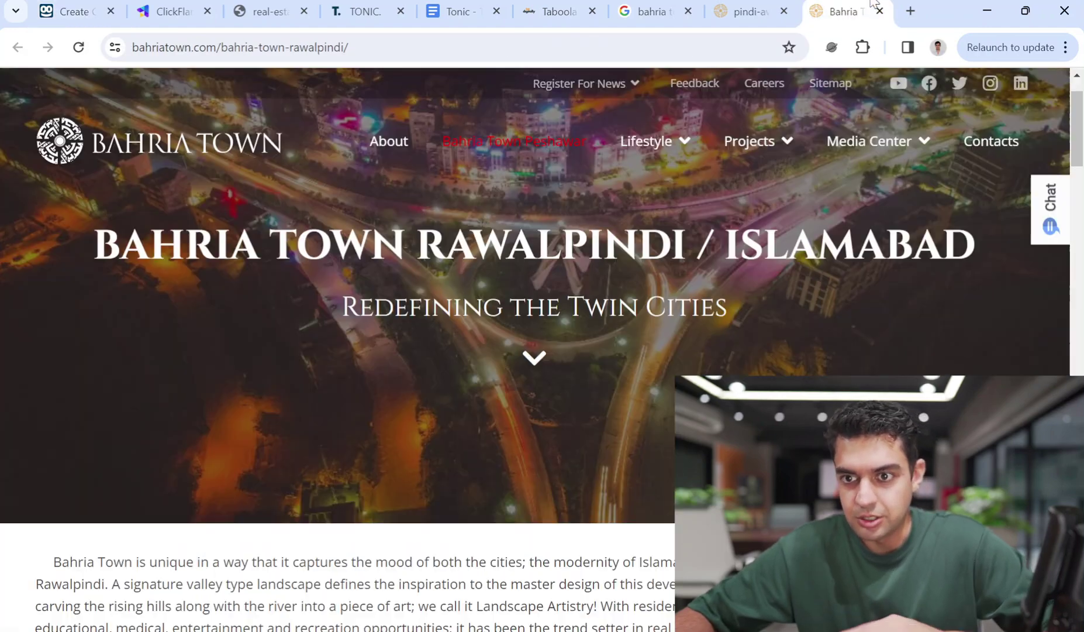
{"action": "left_click", "coordinate": [748, 11]}
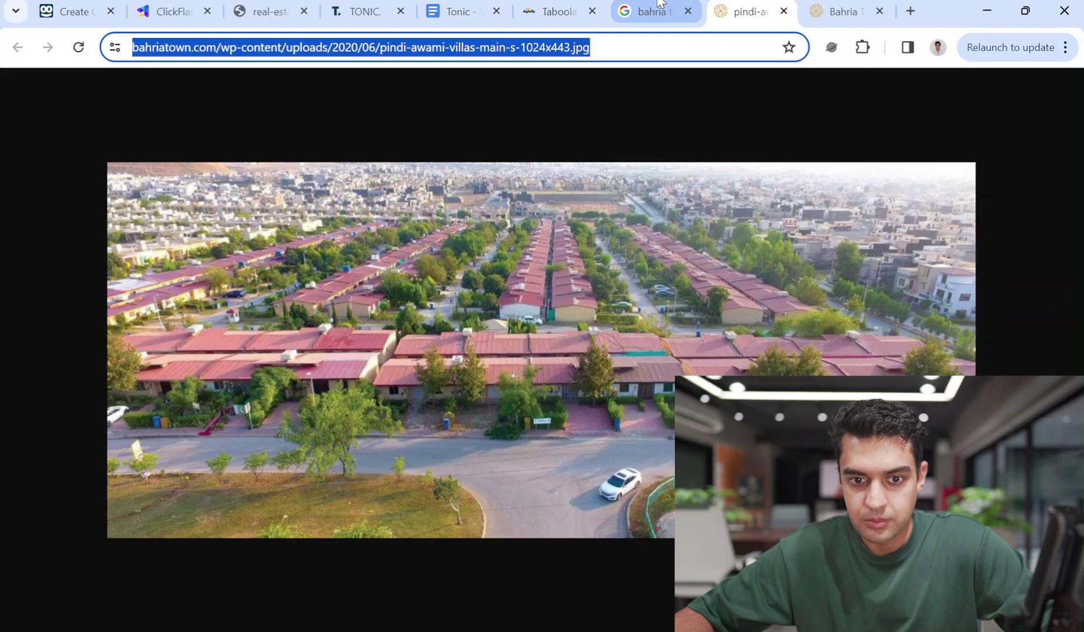
{"action": "left_click", "coordinate": [659, 4]}
{"action": "scroll", "coordinate": [453, 453], "scroll_direction": "down", "scroll_amount": 3}
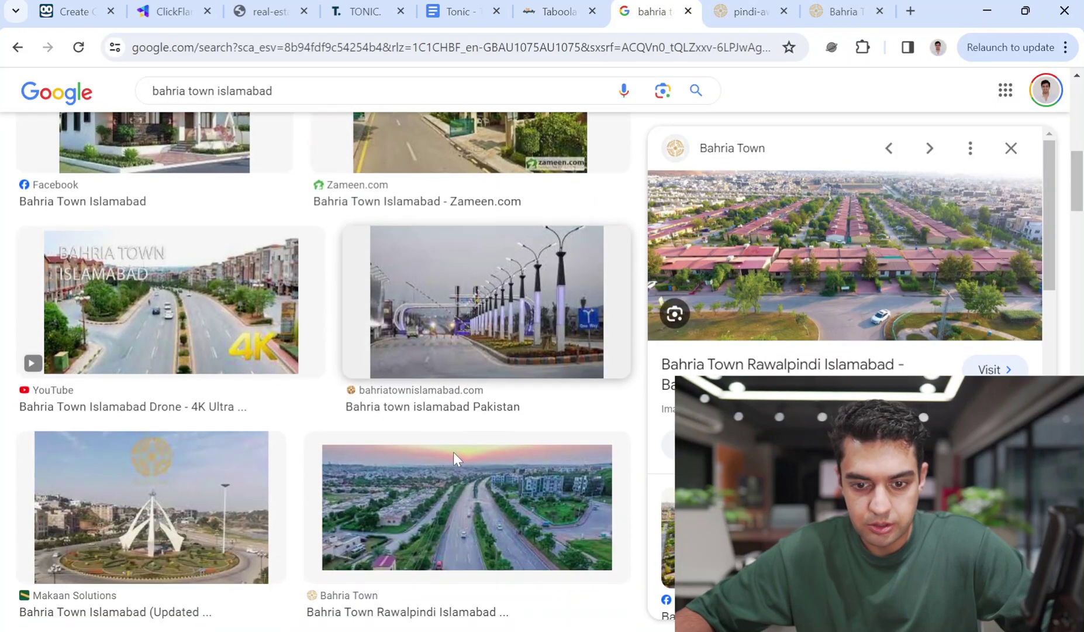
{"action": "scroll", "coordinate": [453, 451], "scroll_direction": "down", "scroll_amount": 2}
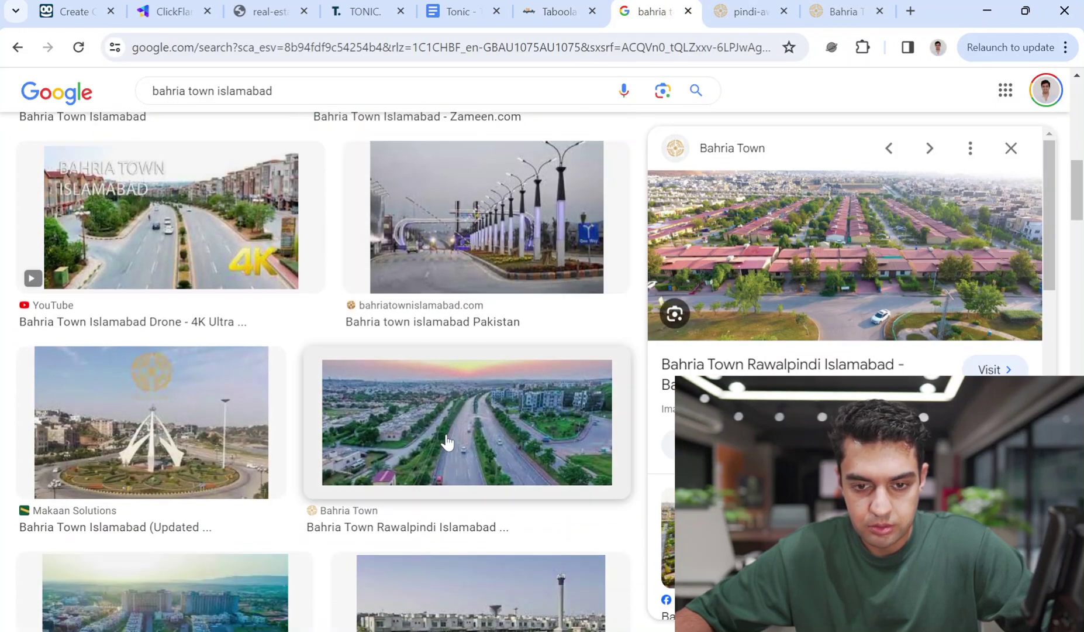
{"action": "left_click", "coordinate": [447, 443]}
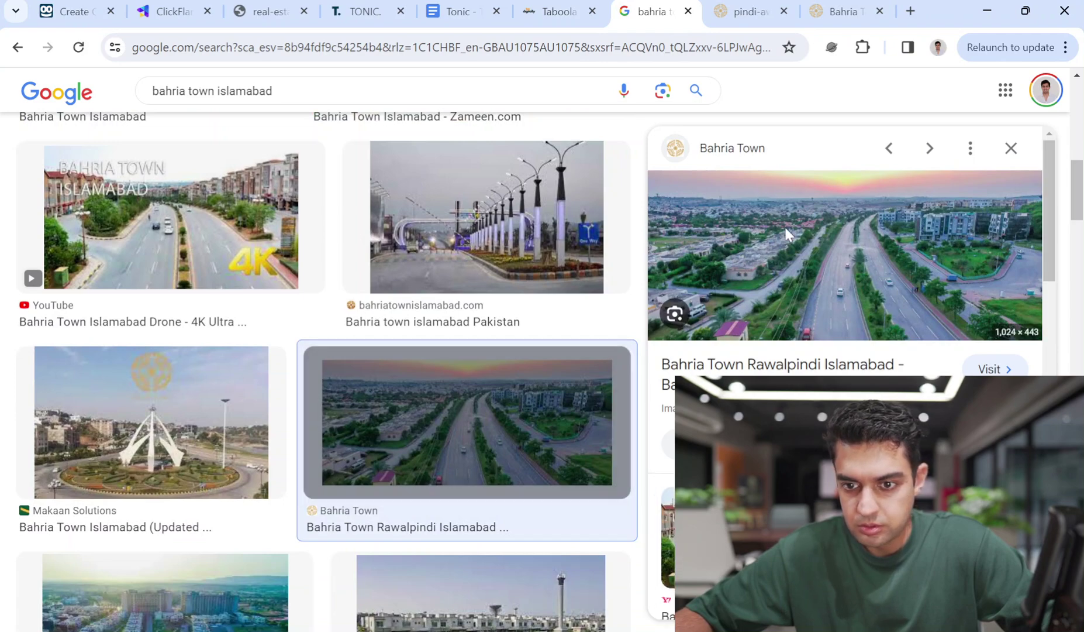
{"action": "left_click", "coordinate": [679, 11]}
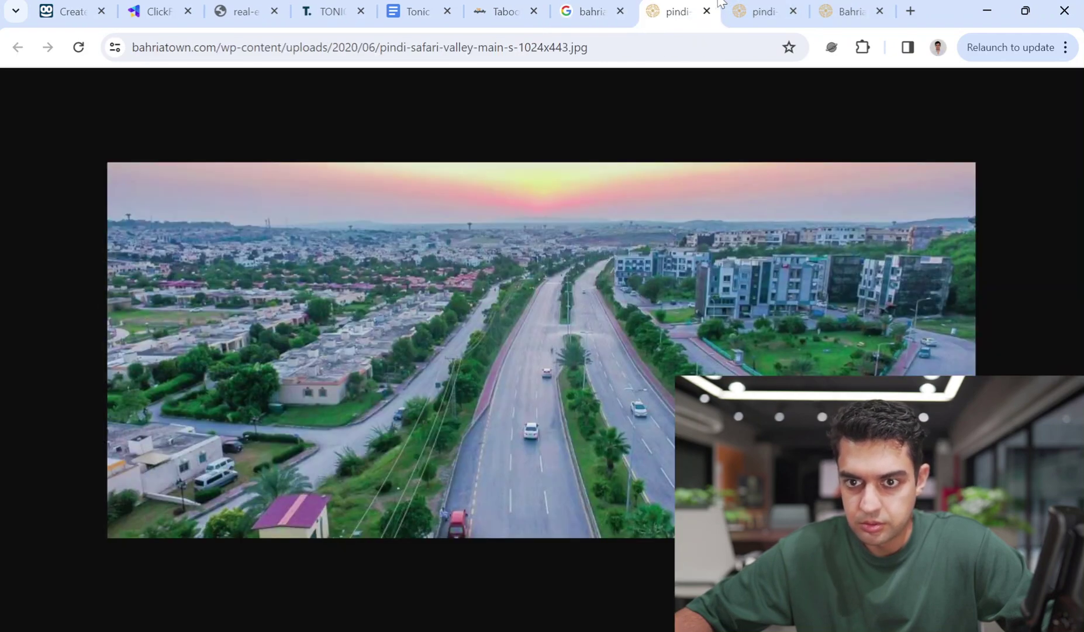
{"action": "left_click", "coordinate": [624, 50]}
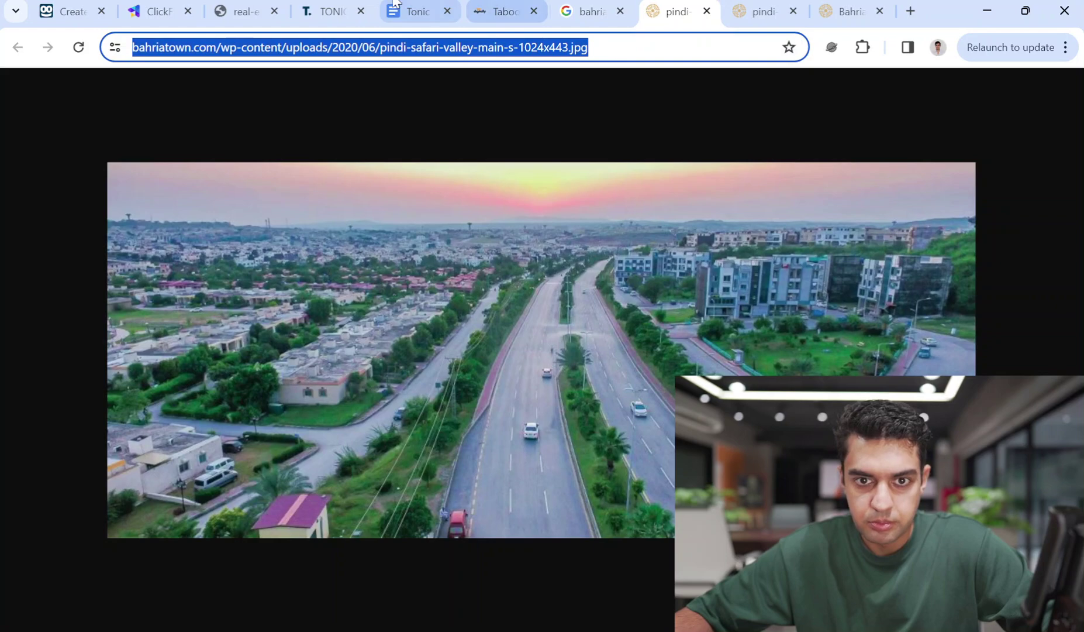
{"action": "left_click", "coordinate": [70, 11]}
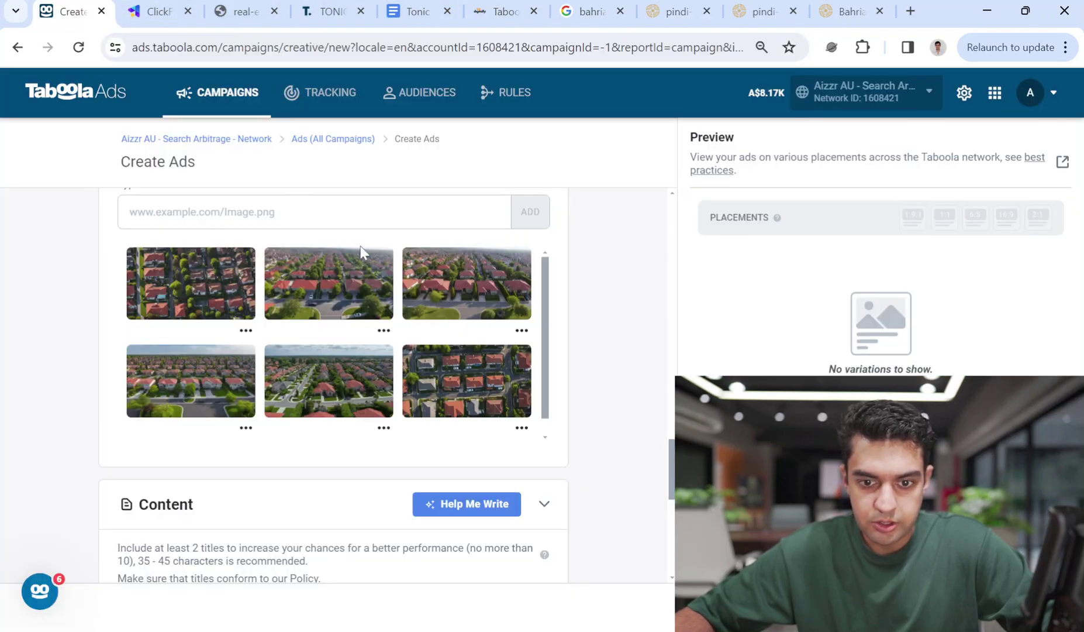
Add the Bahria Town highway photo to the ad's media from its pasted URL
{"action": "scroll", "coordinate": [369, 293], "scroll_direction": "up", "scroll_amount": 5}
{"action": "scroll", "coordinate": [415, 386], "scroll_direction": "up", "scroll_amount": 6}
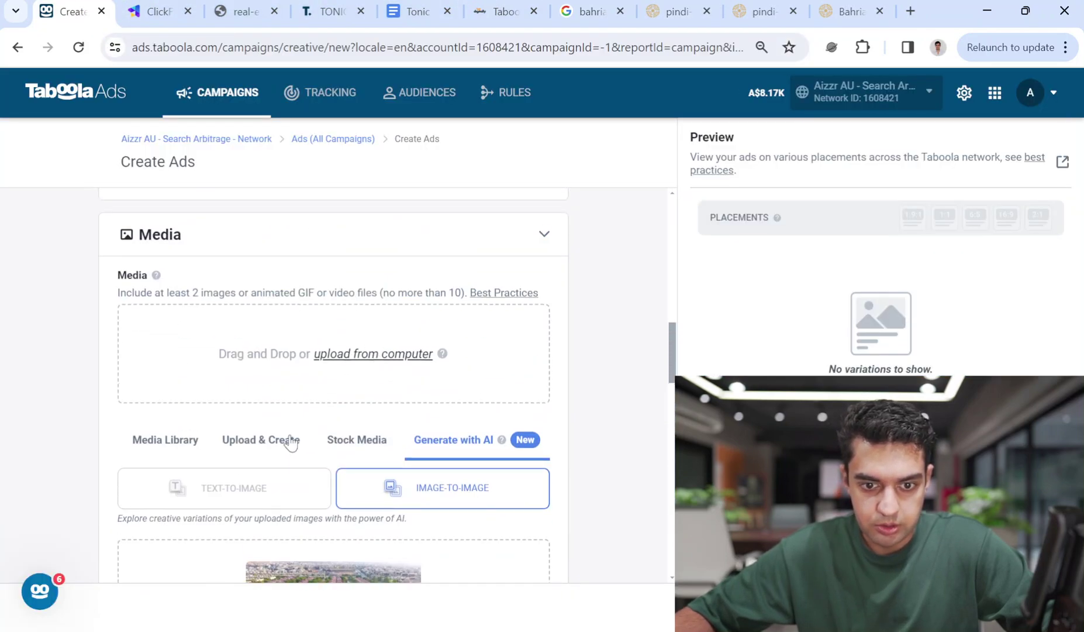
{"action": "left_click", "coordinate": [281, 443]}
{"action": "left_click_drag", "start_coordinate": [669, 393], "coordinate": [672, 496]}
{"action": "left_click", "coordinate": [228, 230]}
{"action": "key", "text": "ctrl+v"}
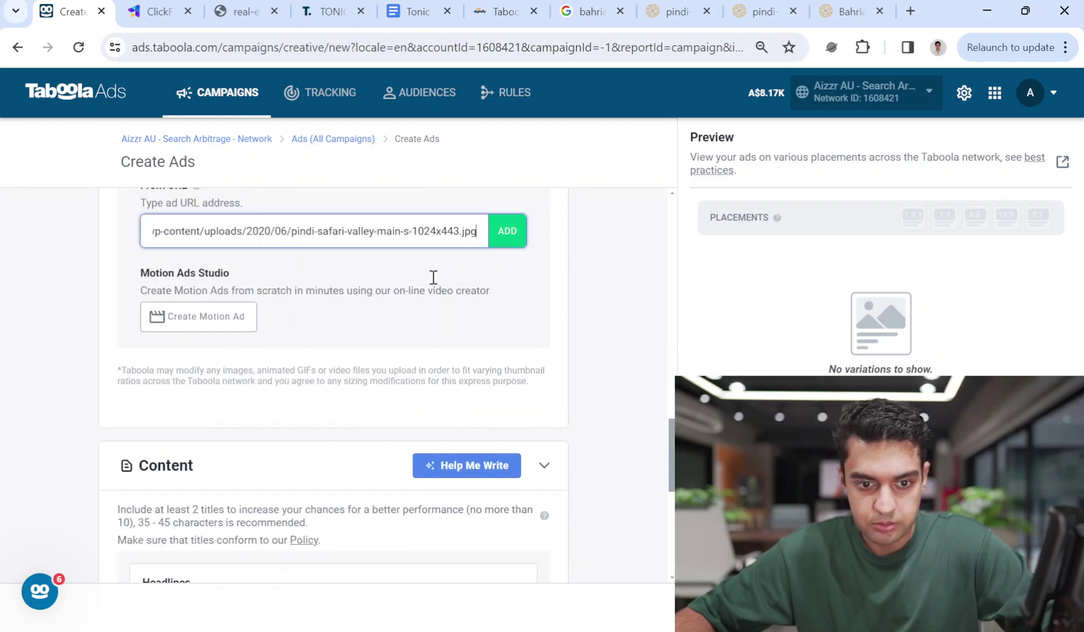
{"action": "left_click", "coordinate": [505, 234]}
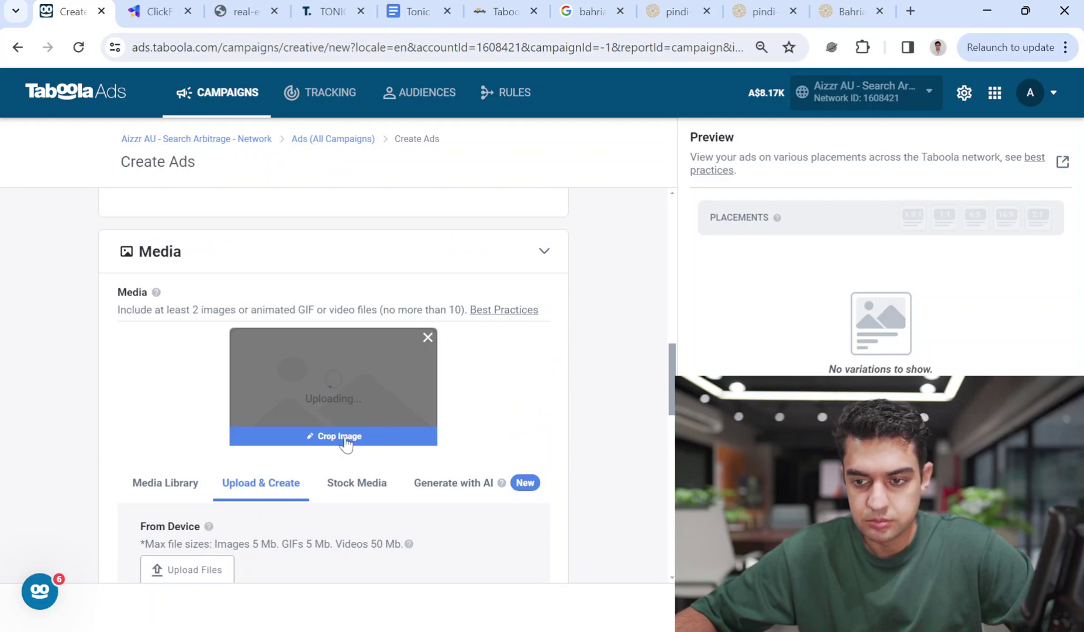
Crop the highway photo, reframing the 16:9, 6:5 and remaining aspect-ratio crops
{"action": "left_click", "coordinate": [403, 371]}
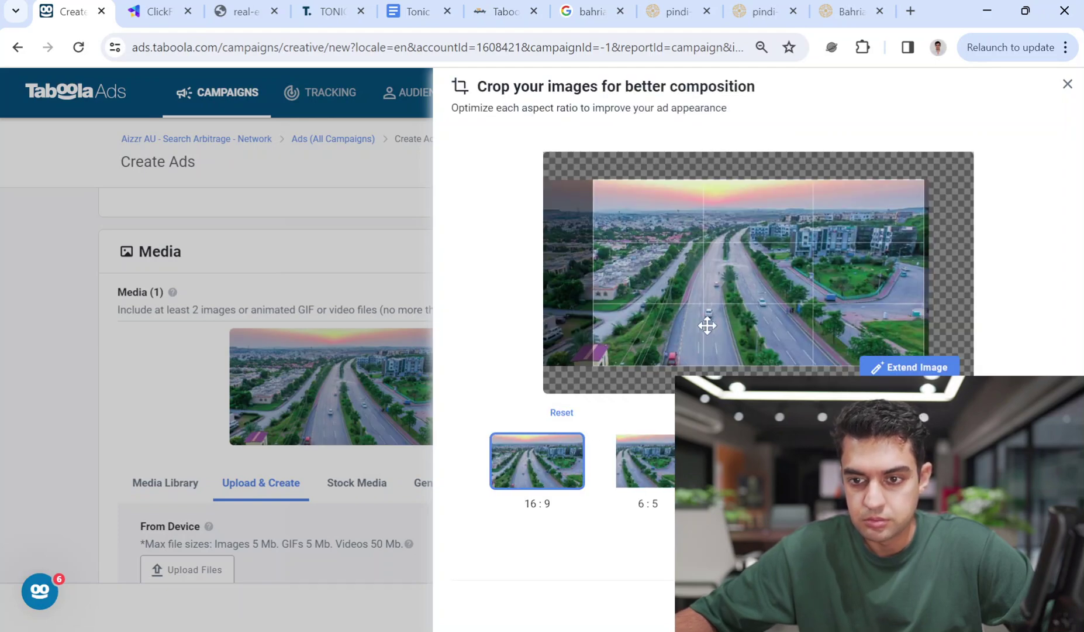
{"action": "left_click_drag", "start_coordinate": [709, 325], "coordinate": [723, 319]}
{"action": "left_click", "coordinate": [658, 453]}
{"action": "left_click_drag", "start_coordinate": [778, 287], "coordinate": [848, 283]}
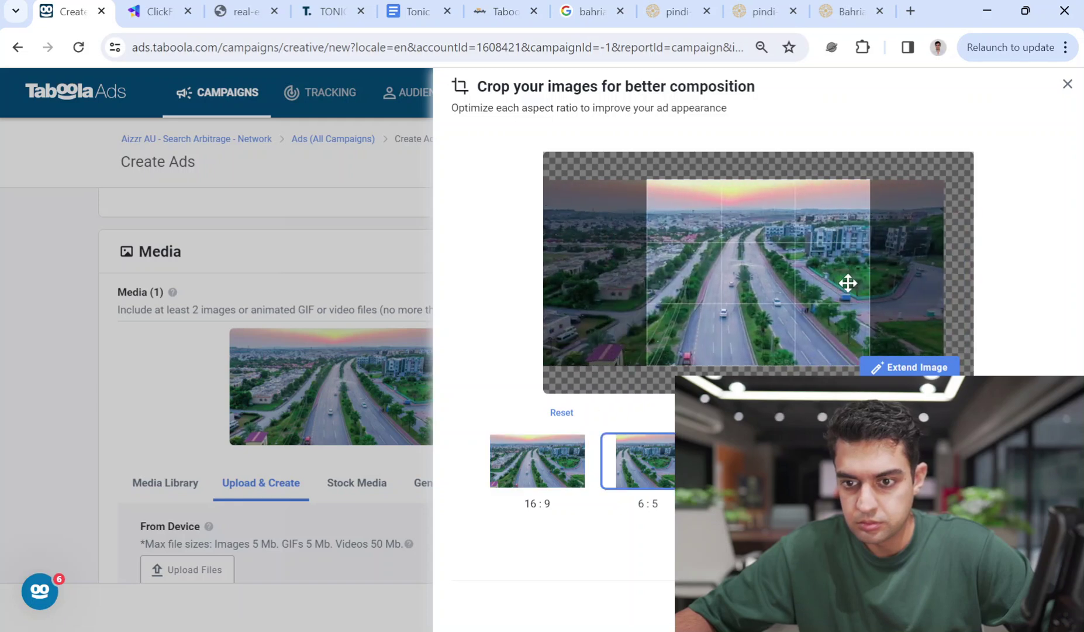
{"action": "left_click", "coordinate": [754, 461]}
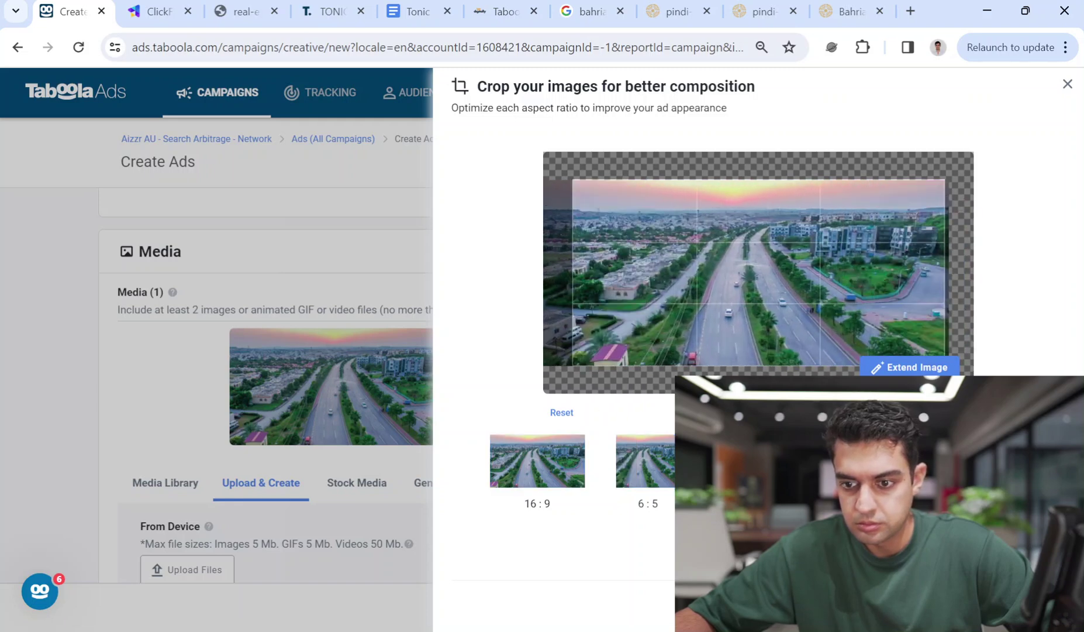
{"action": "left_click_drag", "start_coordinate": [794, 307], "coordinate": [1033, 310]}
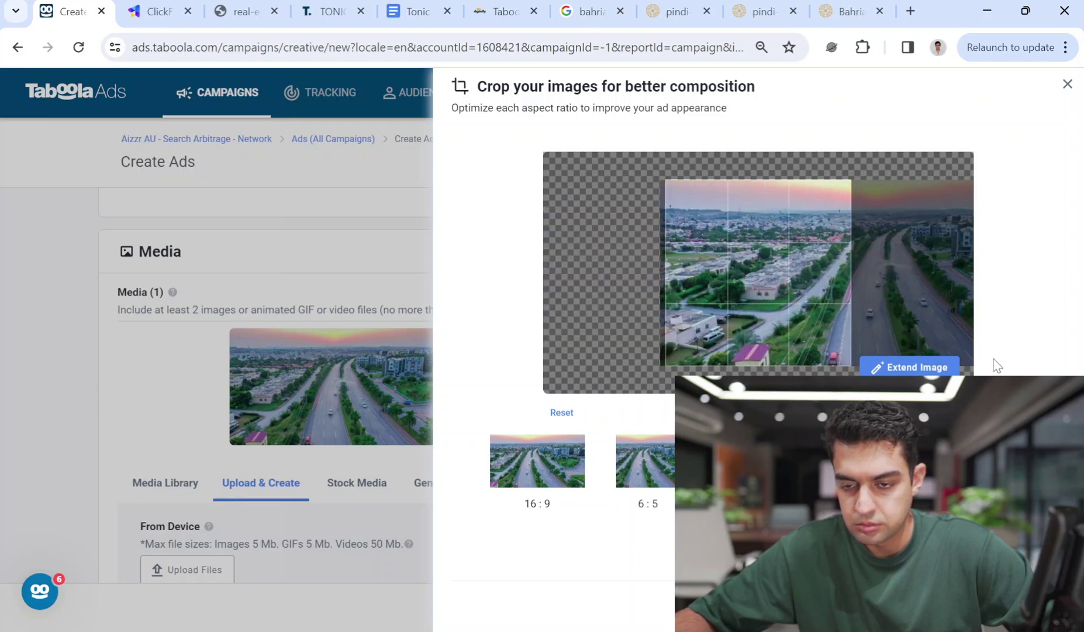
{"action": "left_click_drag", "start_coordinate": [831, 305], "coordinate": [801, 302]}
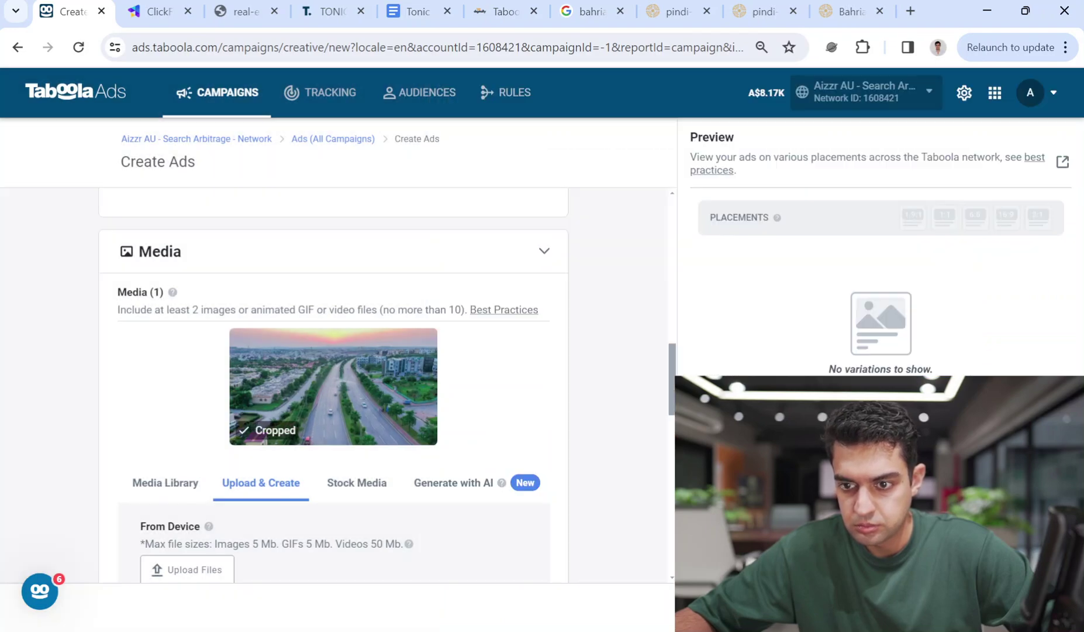
{"action": "left_click_drag", "start_coordinate": [676, 369], "coordinate": [676, 407]}
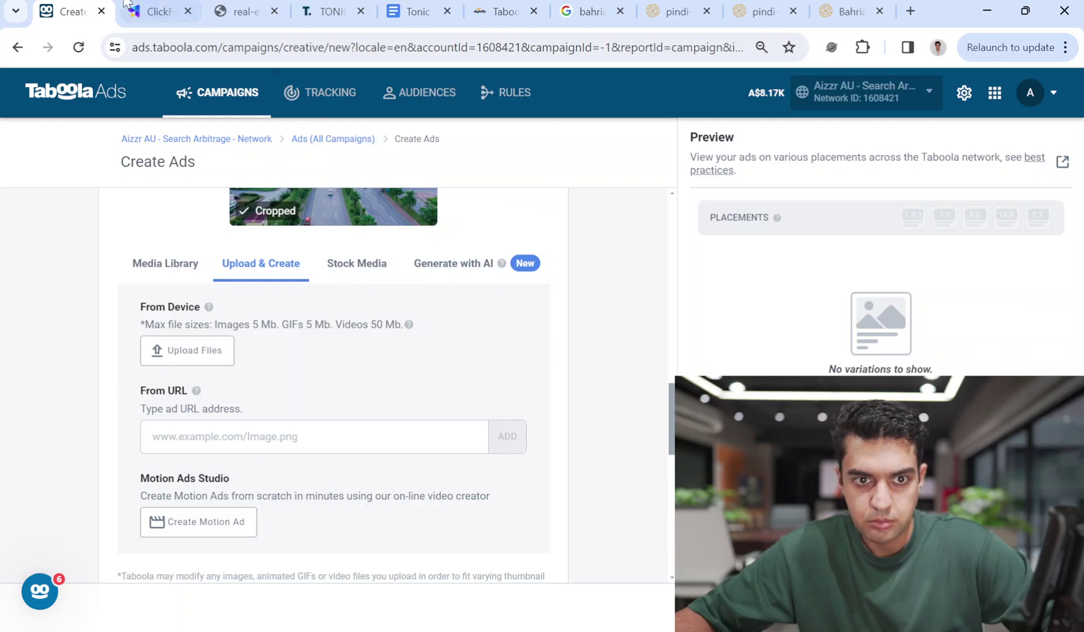
Paste ClickFlare's campaign tracking URL into the ad's Landing Page URL field
{"action": "left_click", "coordinate": [161, 10]}
{"action": "left_click", "coordinate": [767, 310]}
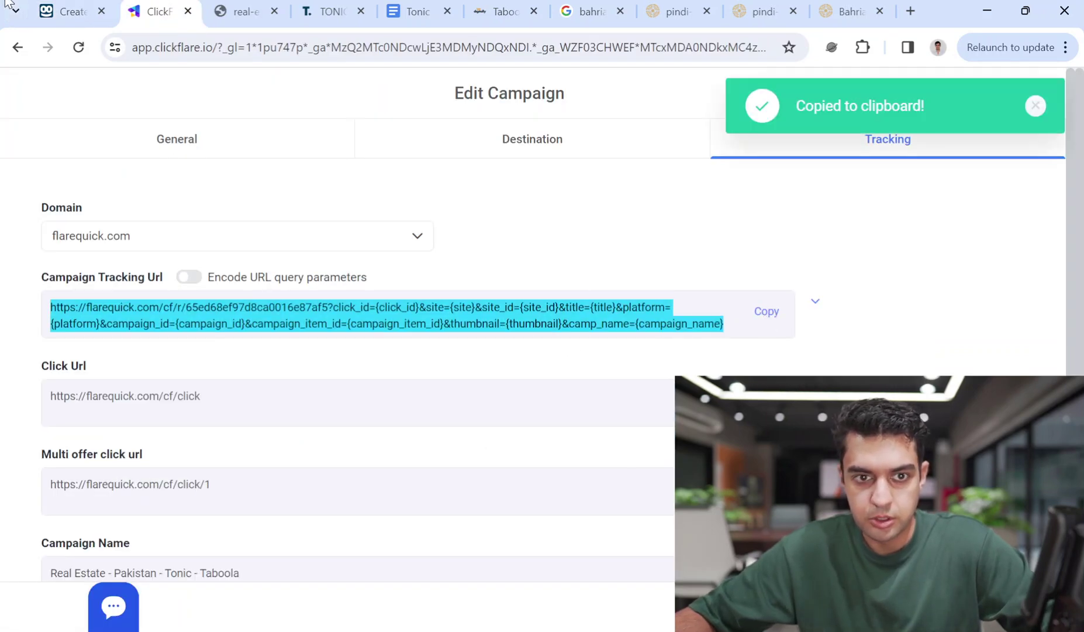
{"action": "left_click", "coordinate": [69, 12]}
{"action": "scroll", "coordinate": [527, 418], "scroll_direction": "up", "scroll_amount": 8}
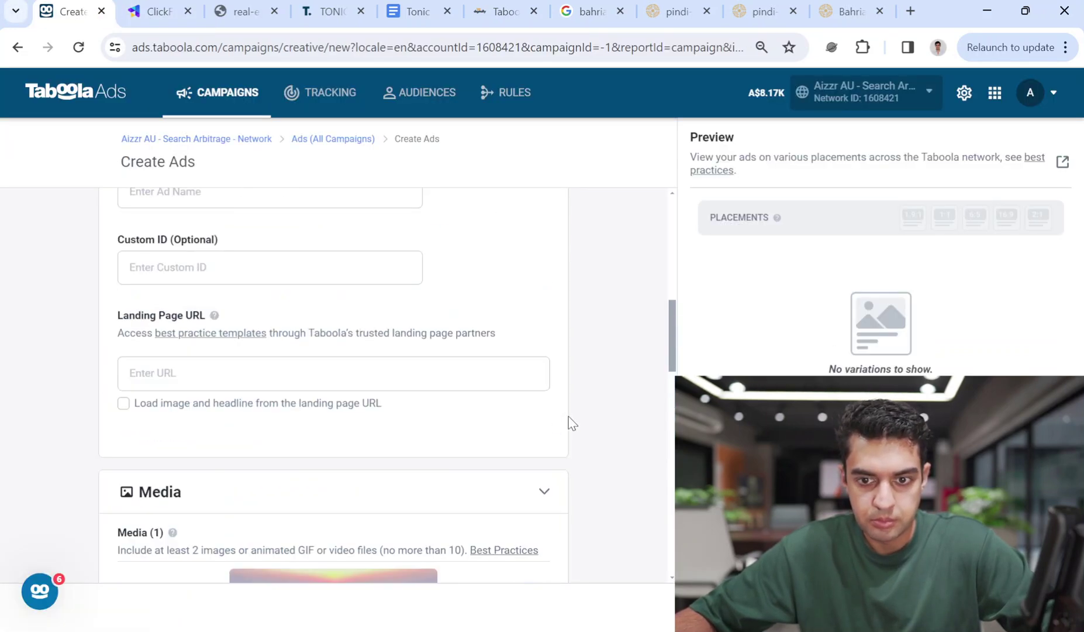
{"action": "left_click", "coordinate": [279, 436]}
{"action": "key", "text": "ctrl+v"}
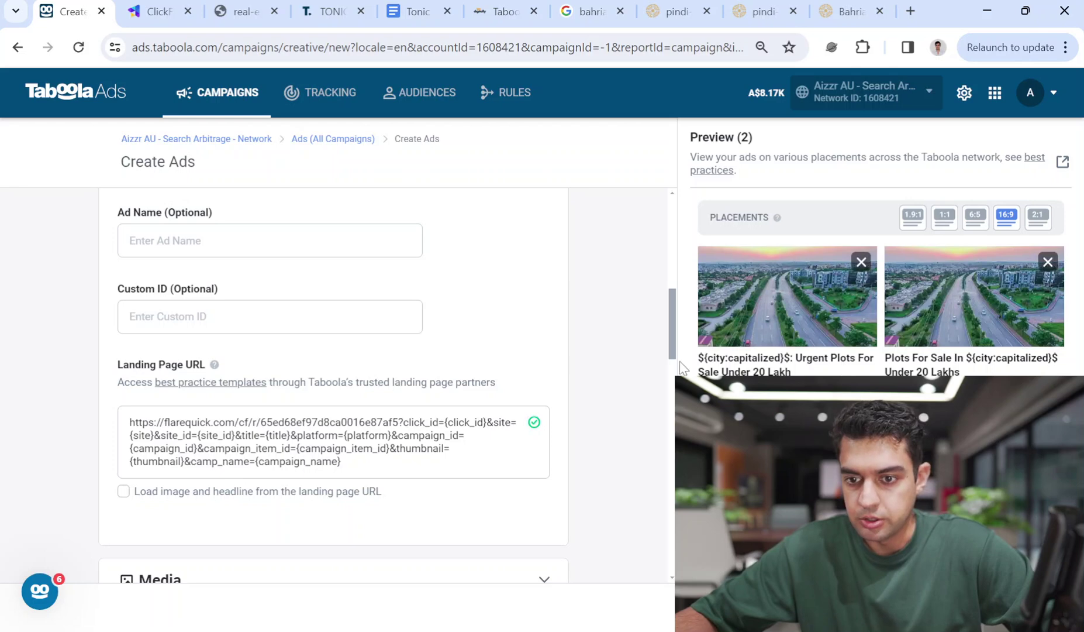
{"action": "left_click_drag", "start_coordinate": [672, 315], "coordinate": [673, 419]}
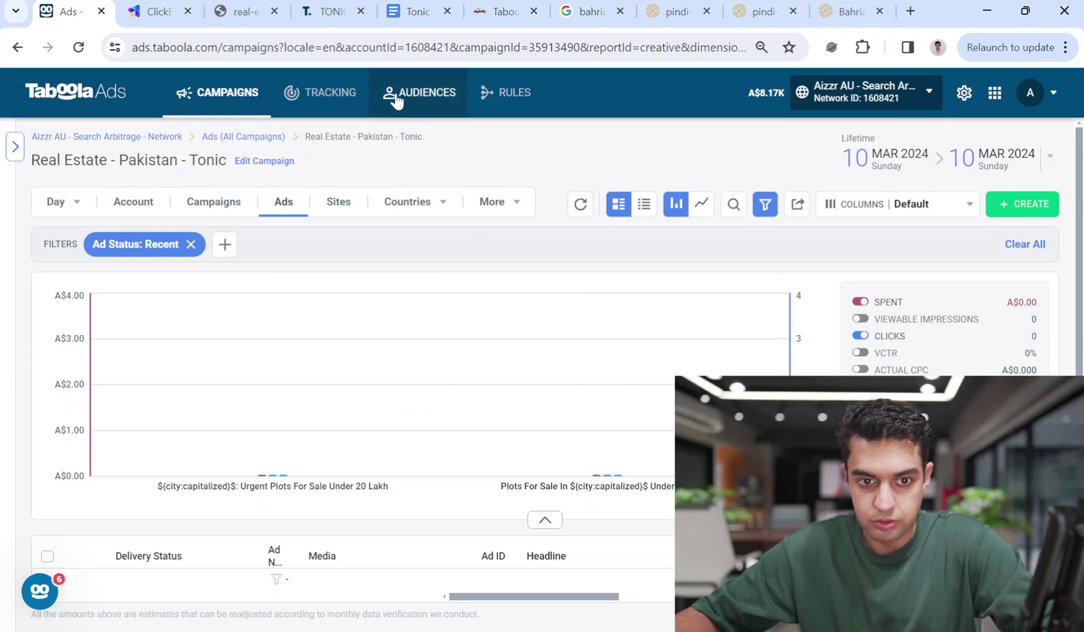
{"action": "mouse_move", "coordinate": [165, 490]}
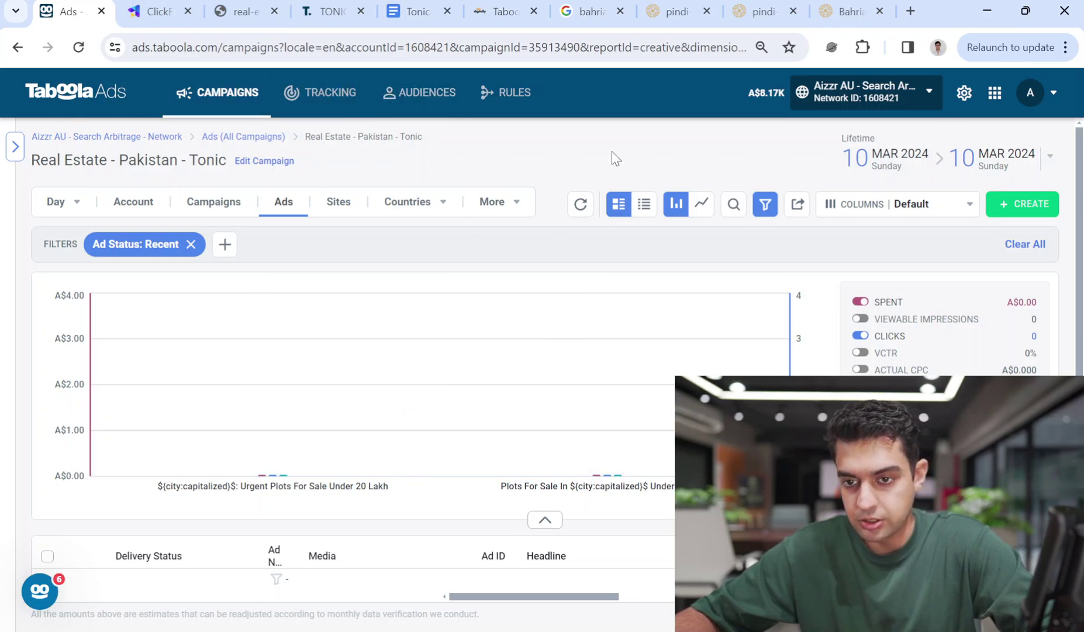